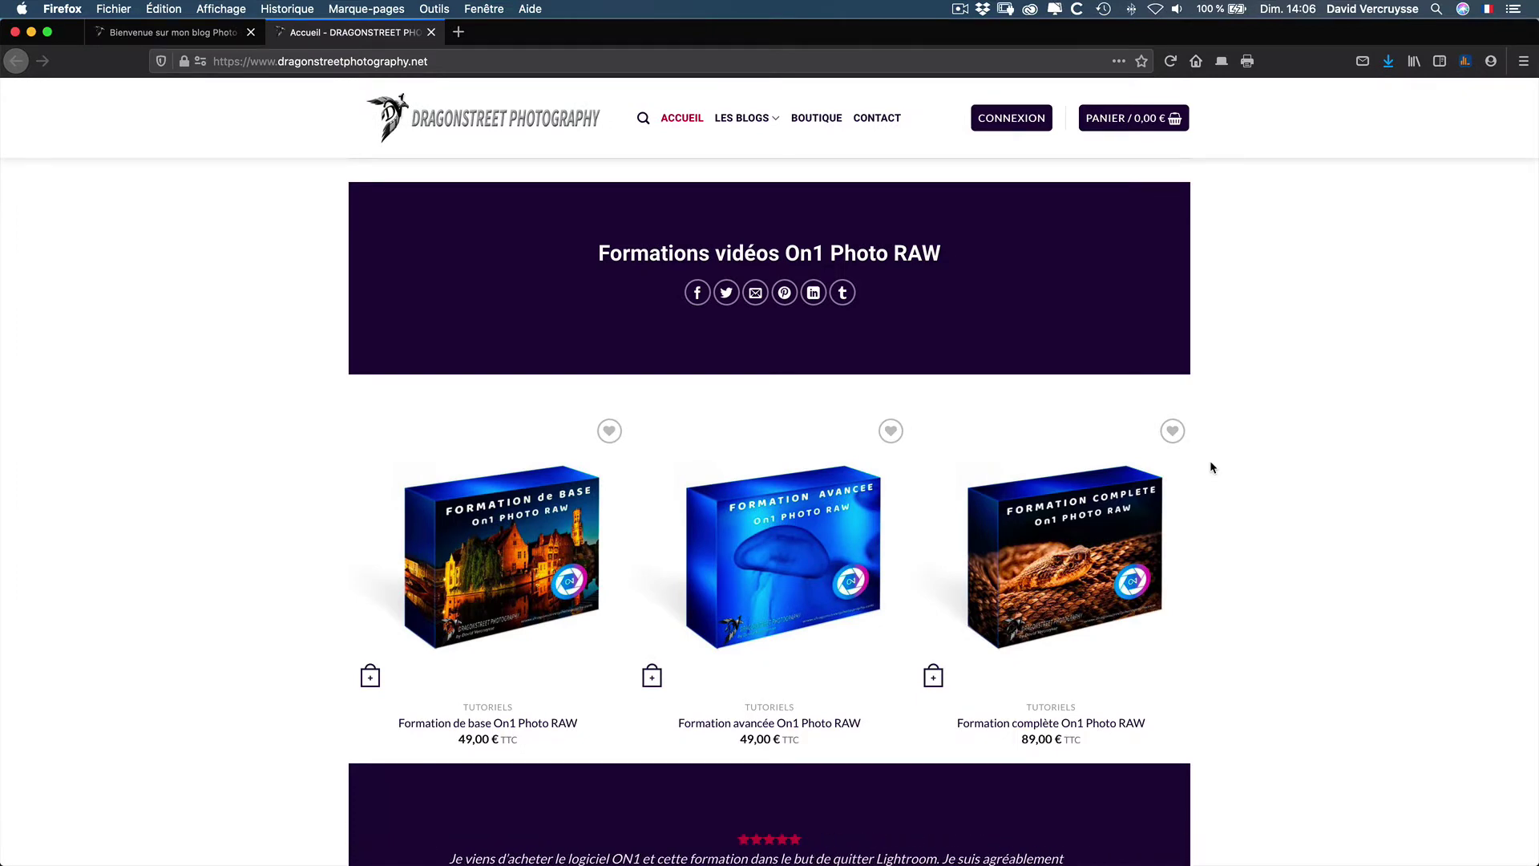
- Look through the On1 Photo RAW video training offers and customer reviews on the shop's home page
scroll(1201, 527, "down", 3)
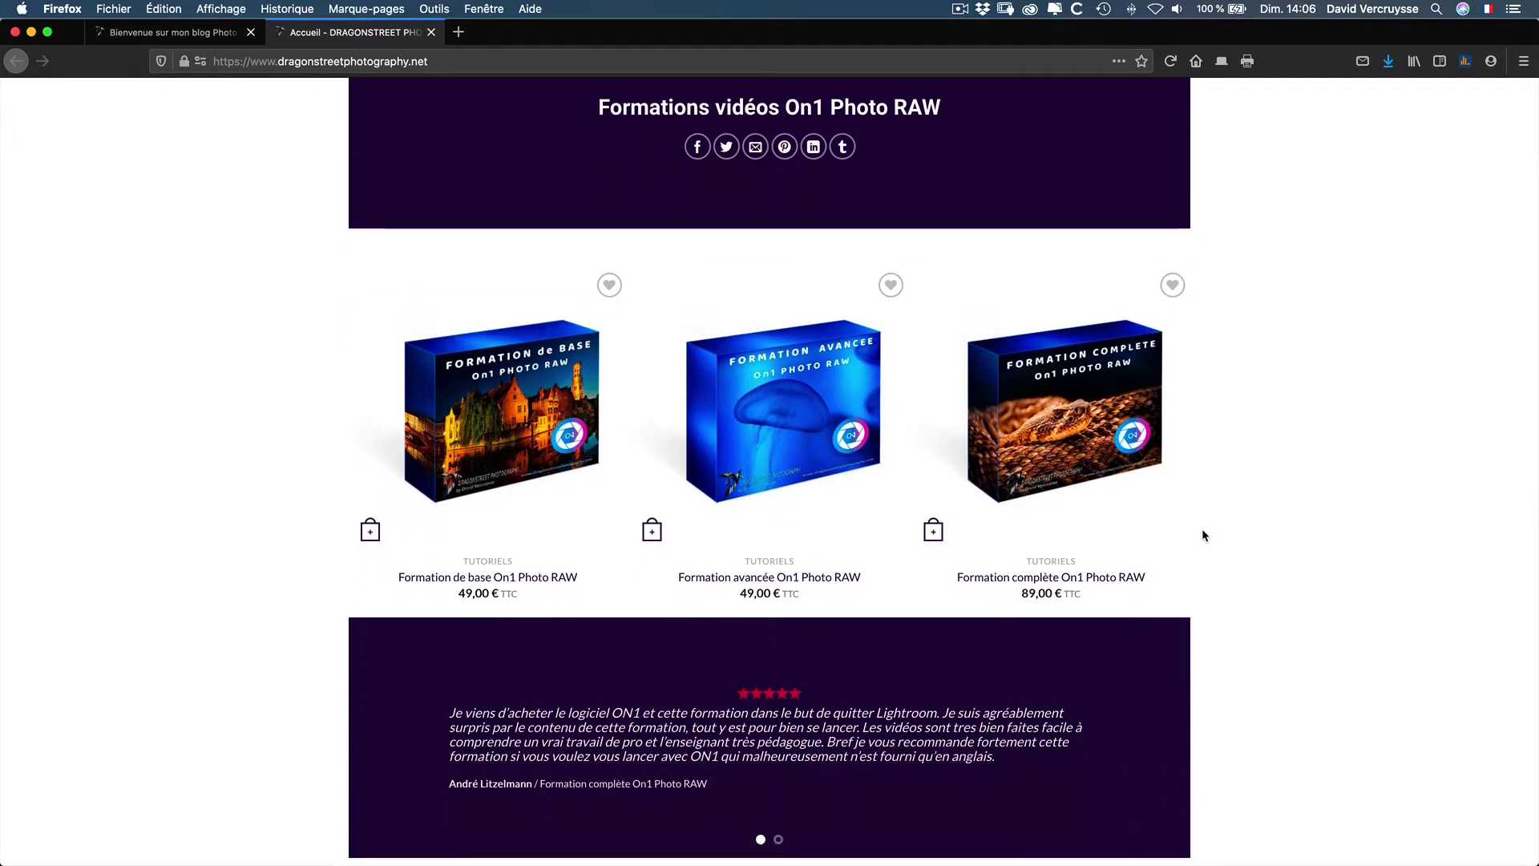
scroll(1203, 535, "down", 2)
scroll(1239, 550, "down", 1)
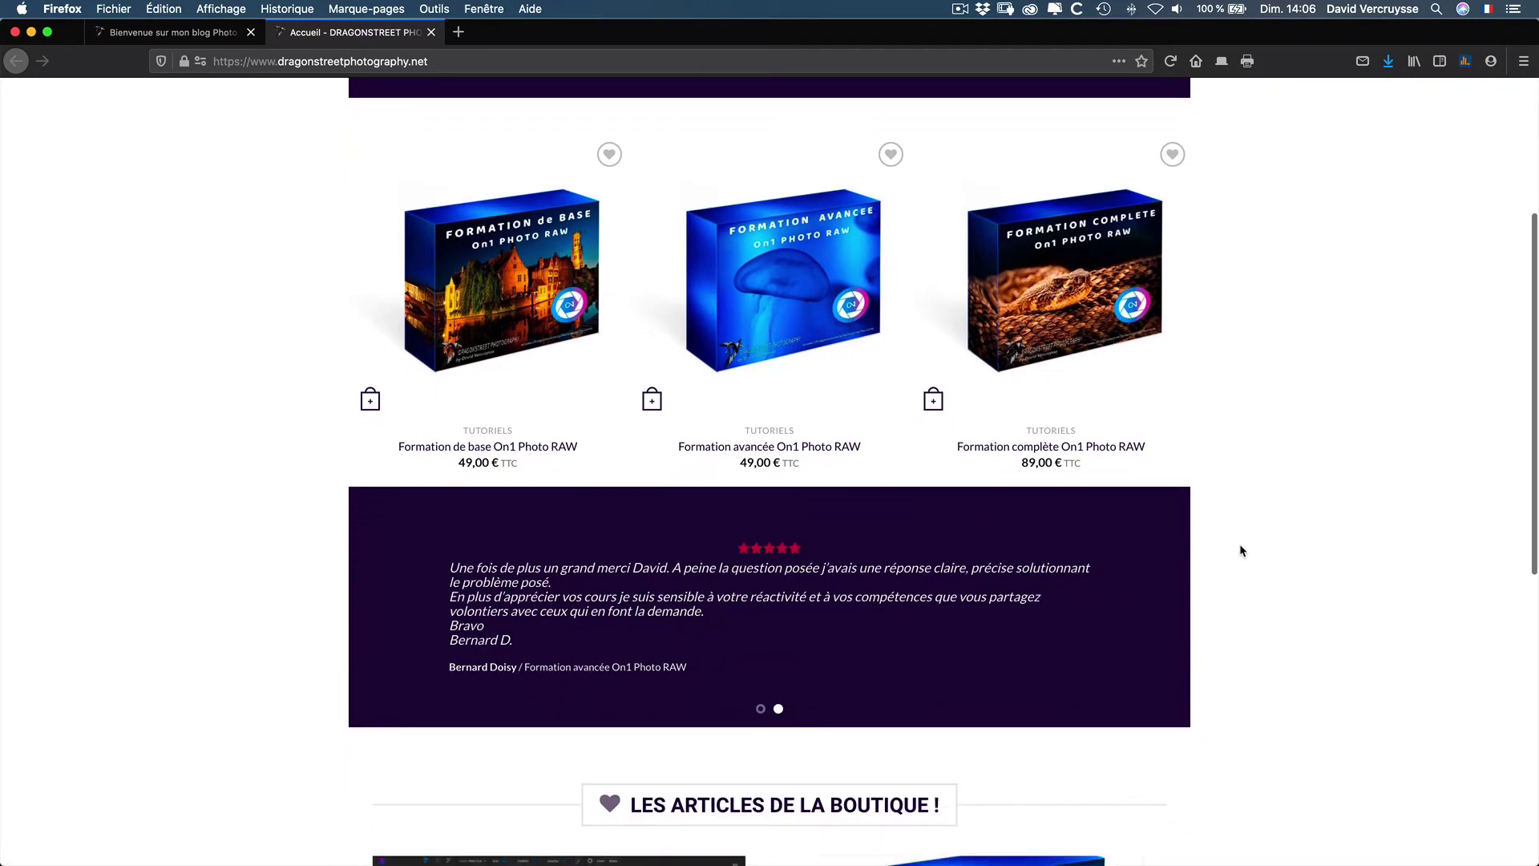
scroll(1240, 550, "down", 8)
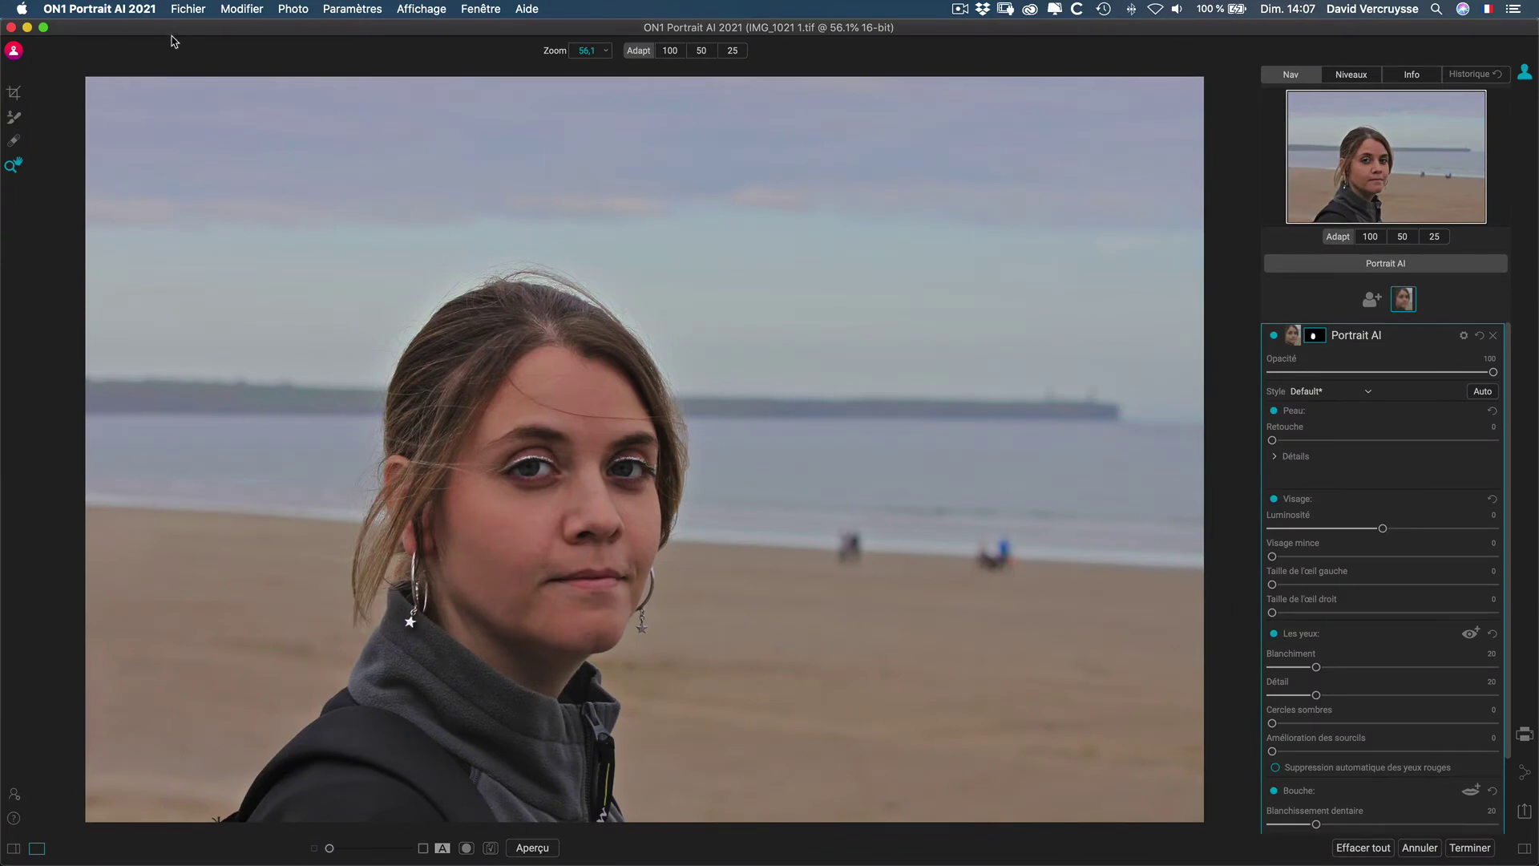
- Switch to ON1 Portrait AI 2021 and view the portrait's levels and photo information
scroll(1237, 315, "up", 1)
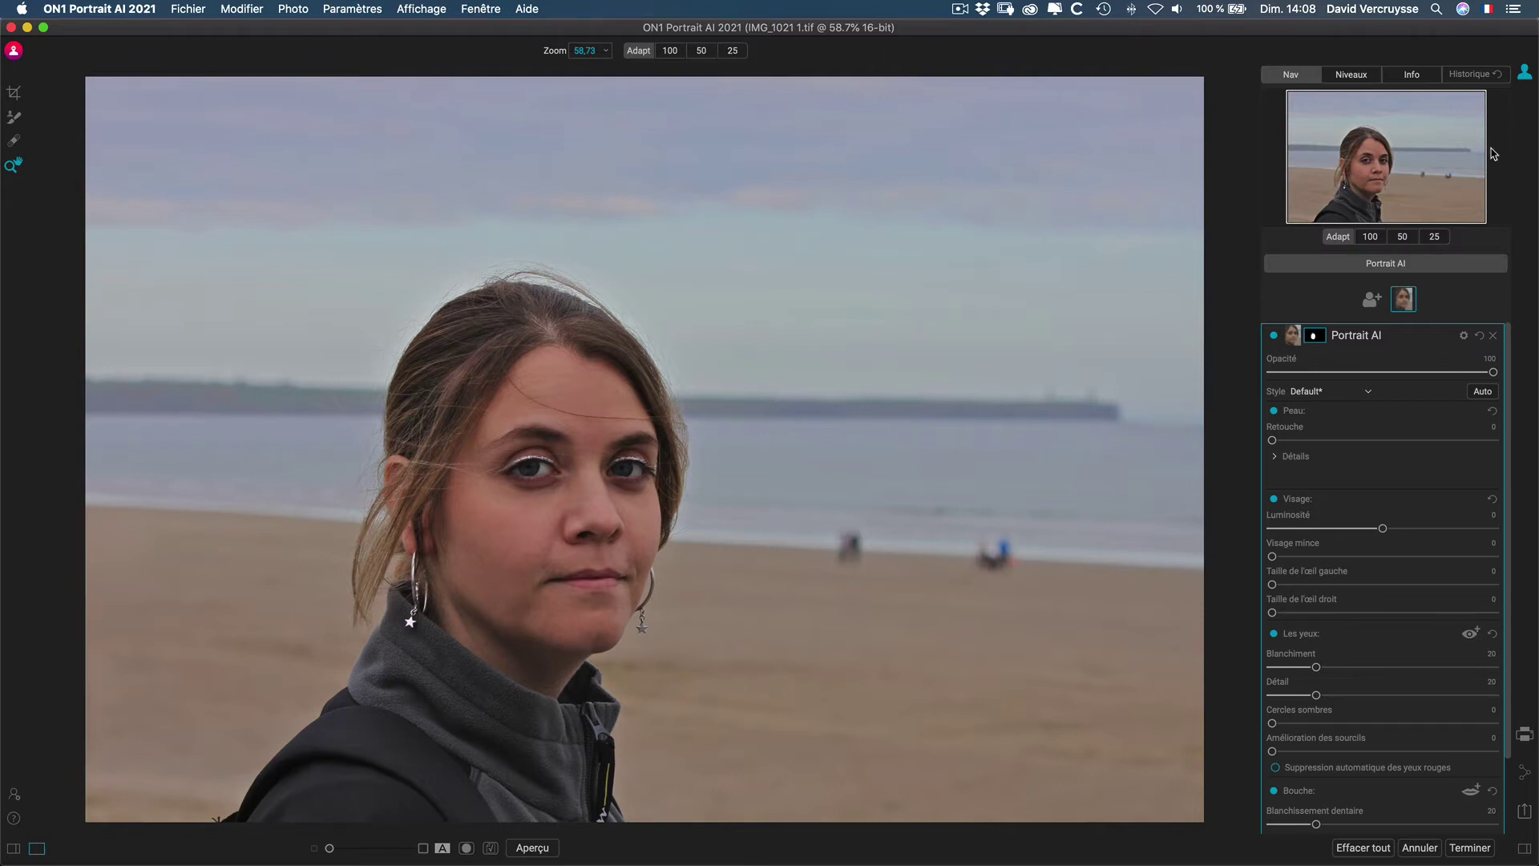
left_click(1346, 77)
left_click(1411, 74)
- Open the preferences and set the application language to Français
left_click(16, 797)
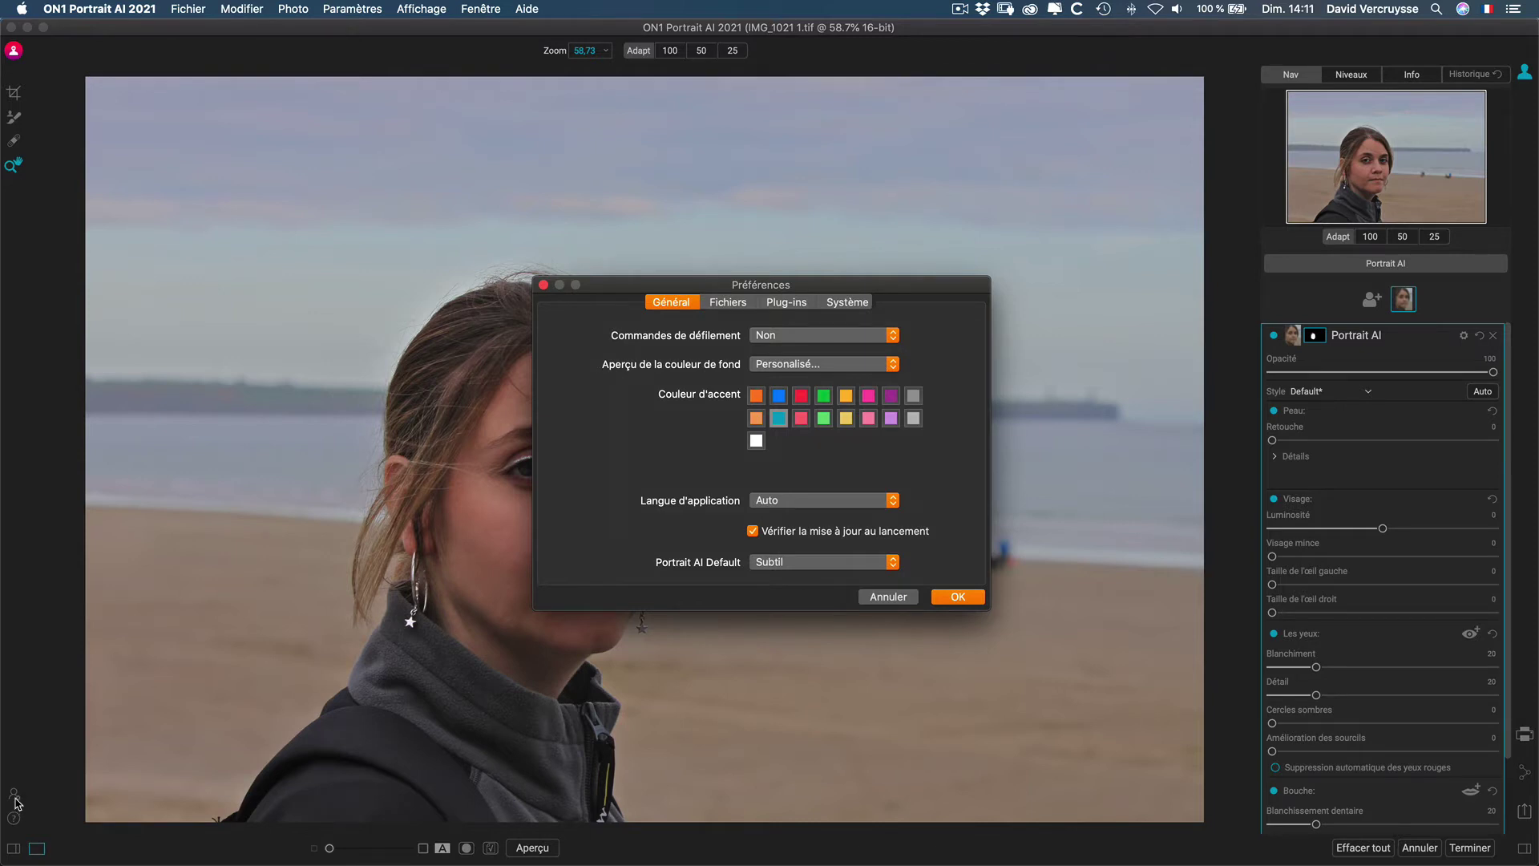
left_click_drag(658, 290, 554, 177)
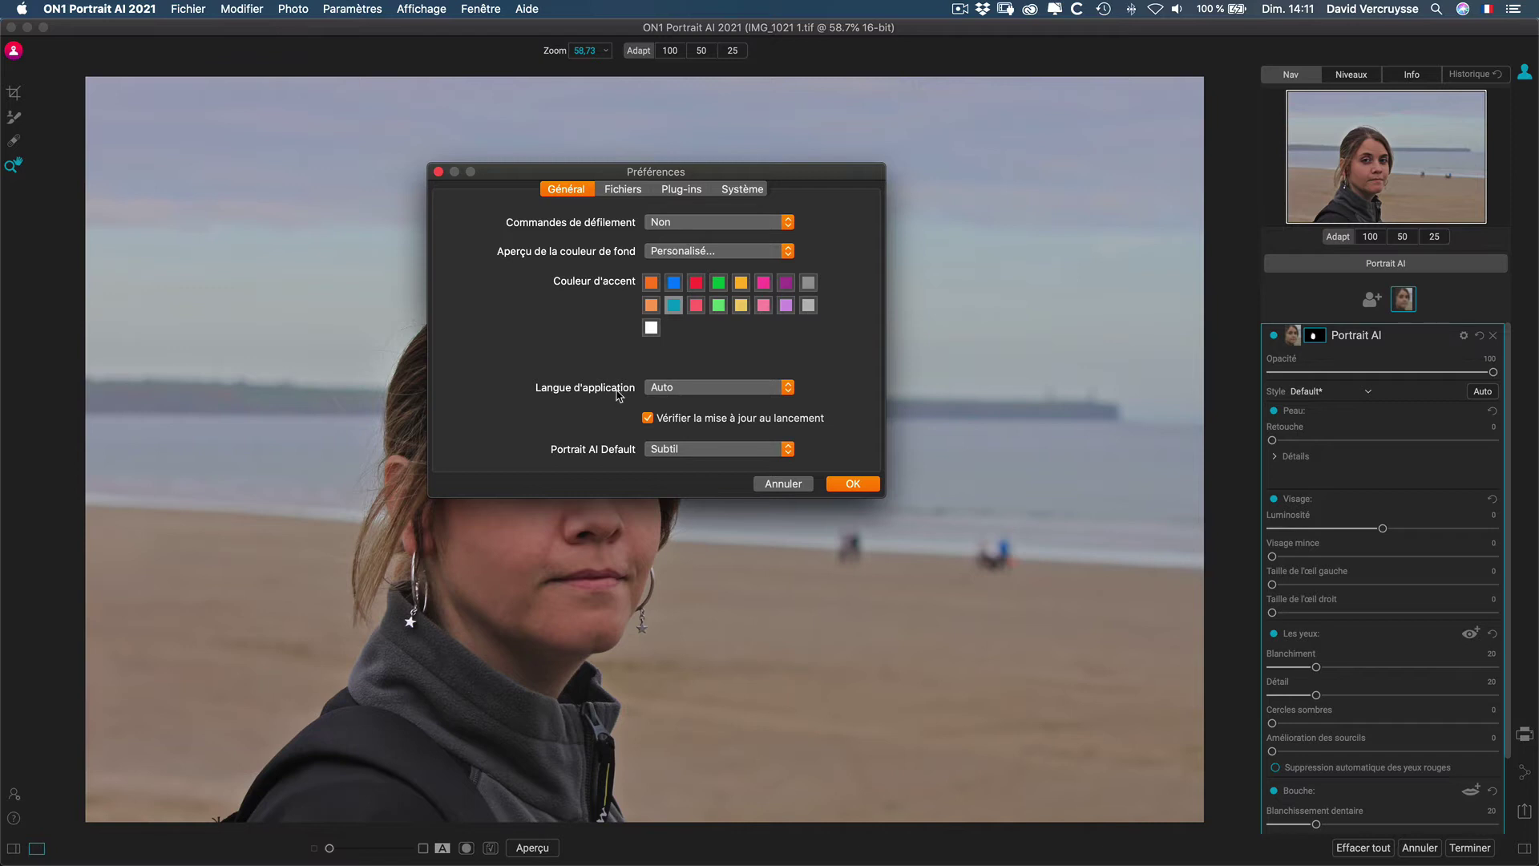
left_click(659, 389)
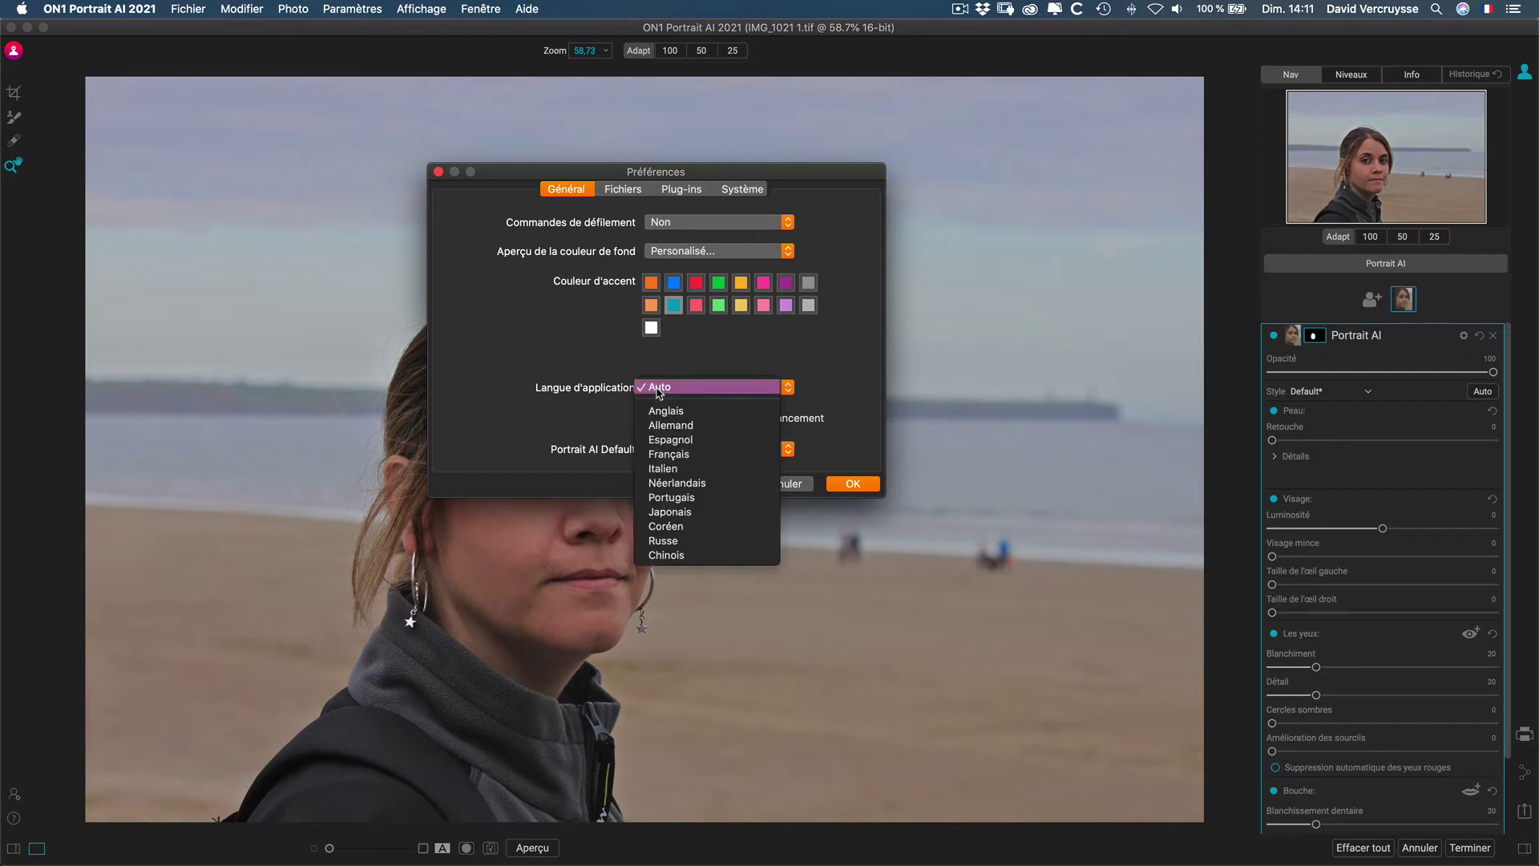
left_click(679, 459)
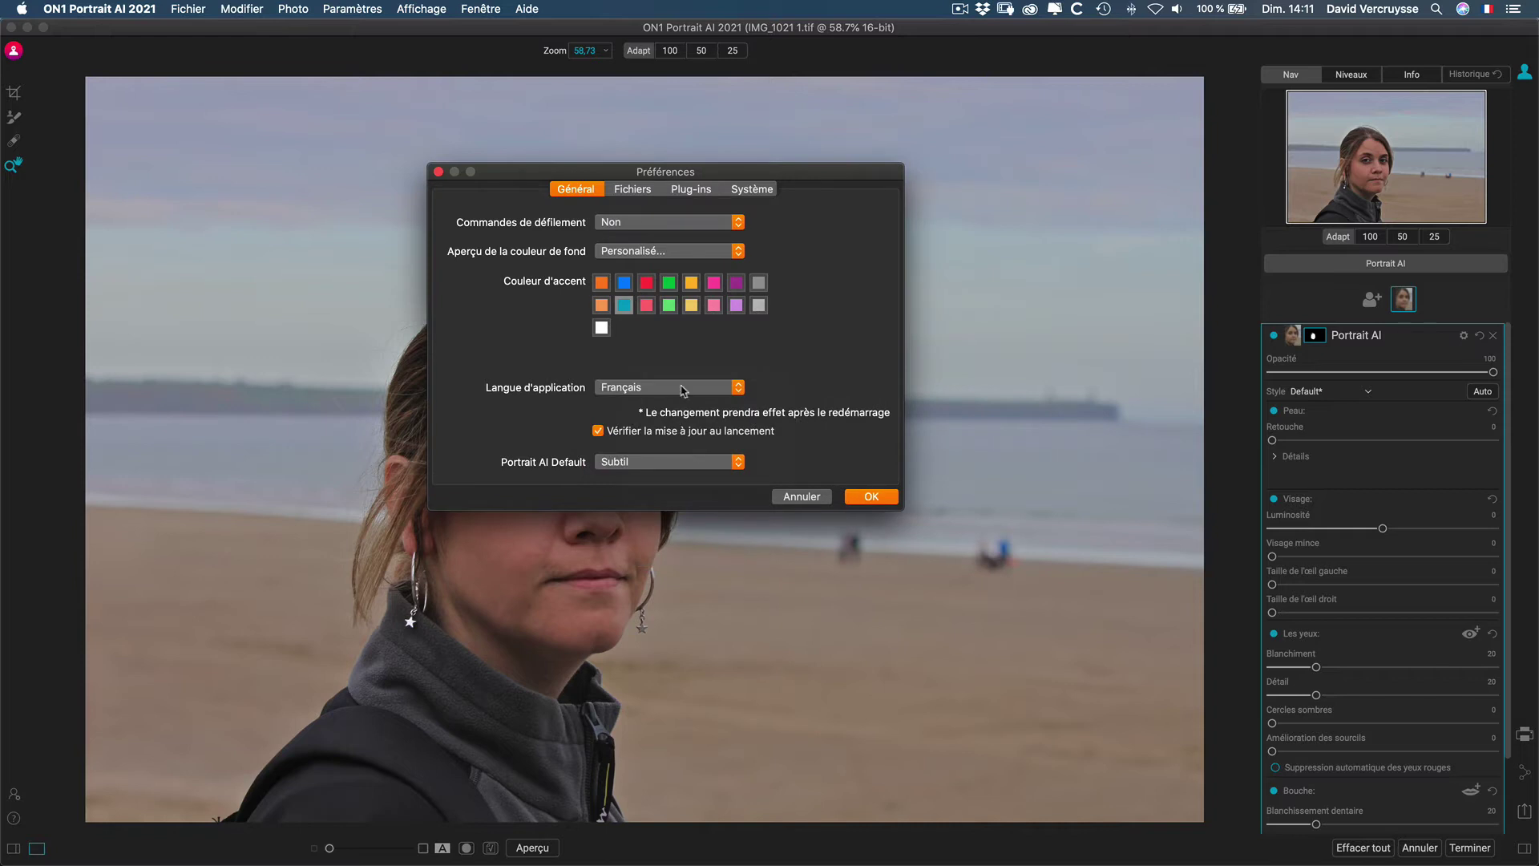
- Review the Portrait AI default strength options and the file format and color space preferences for edited photos
left_click(630, 468)
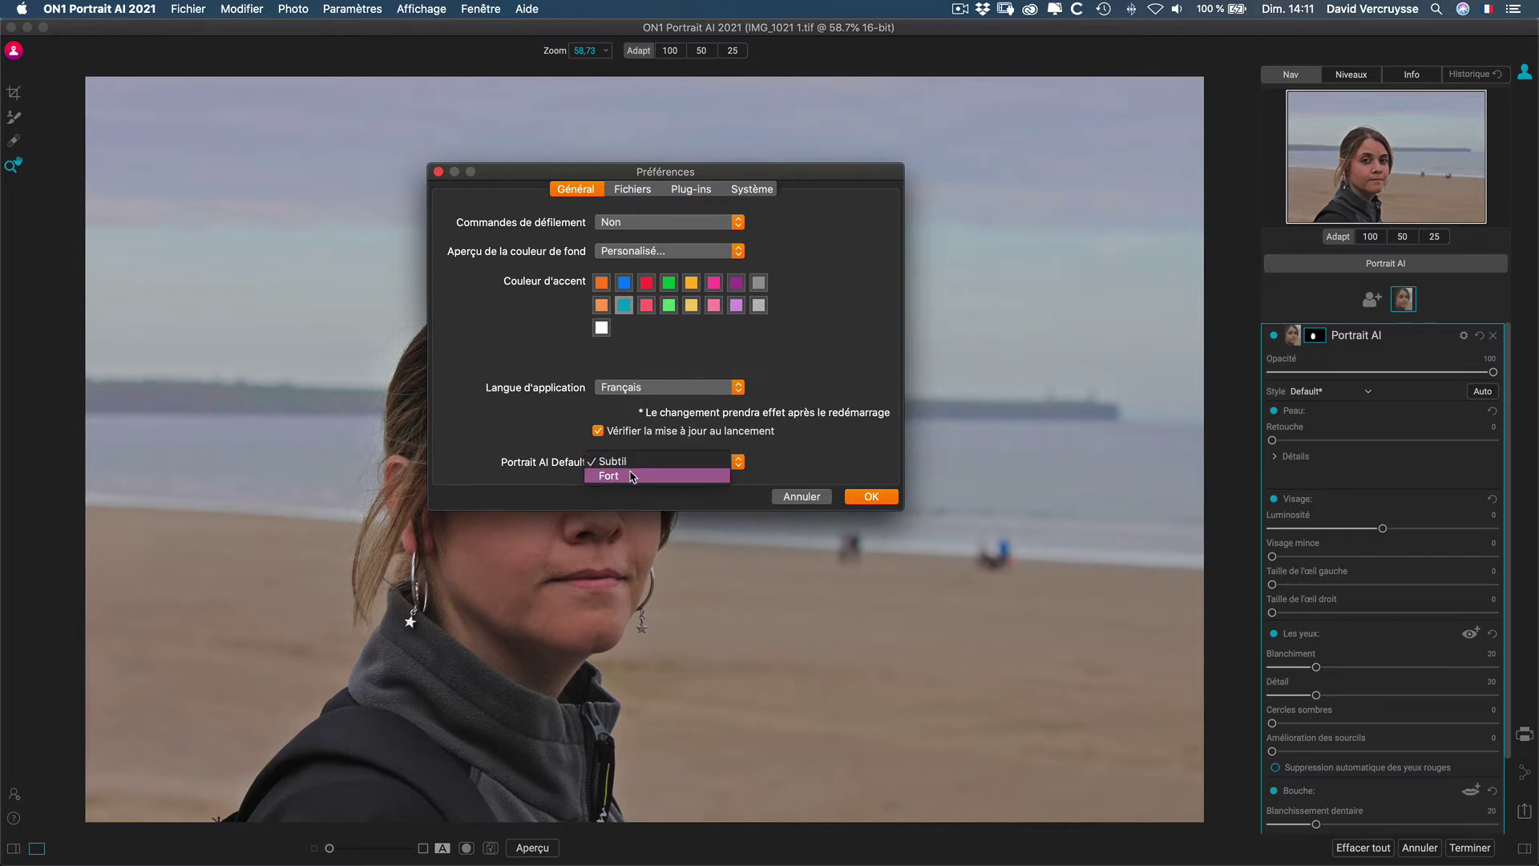
left_click(544, 432)
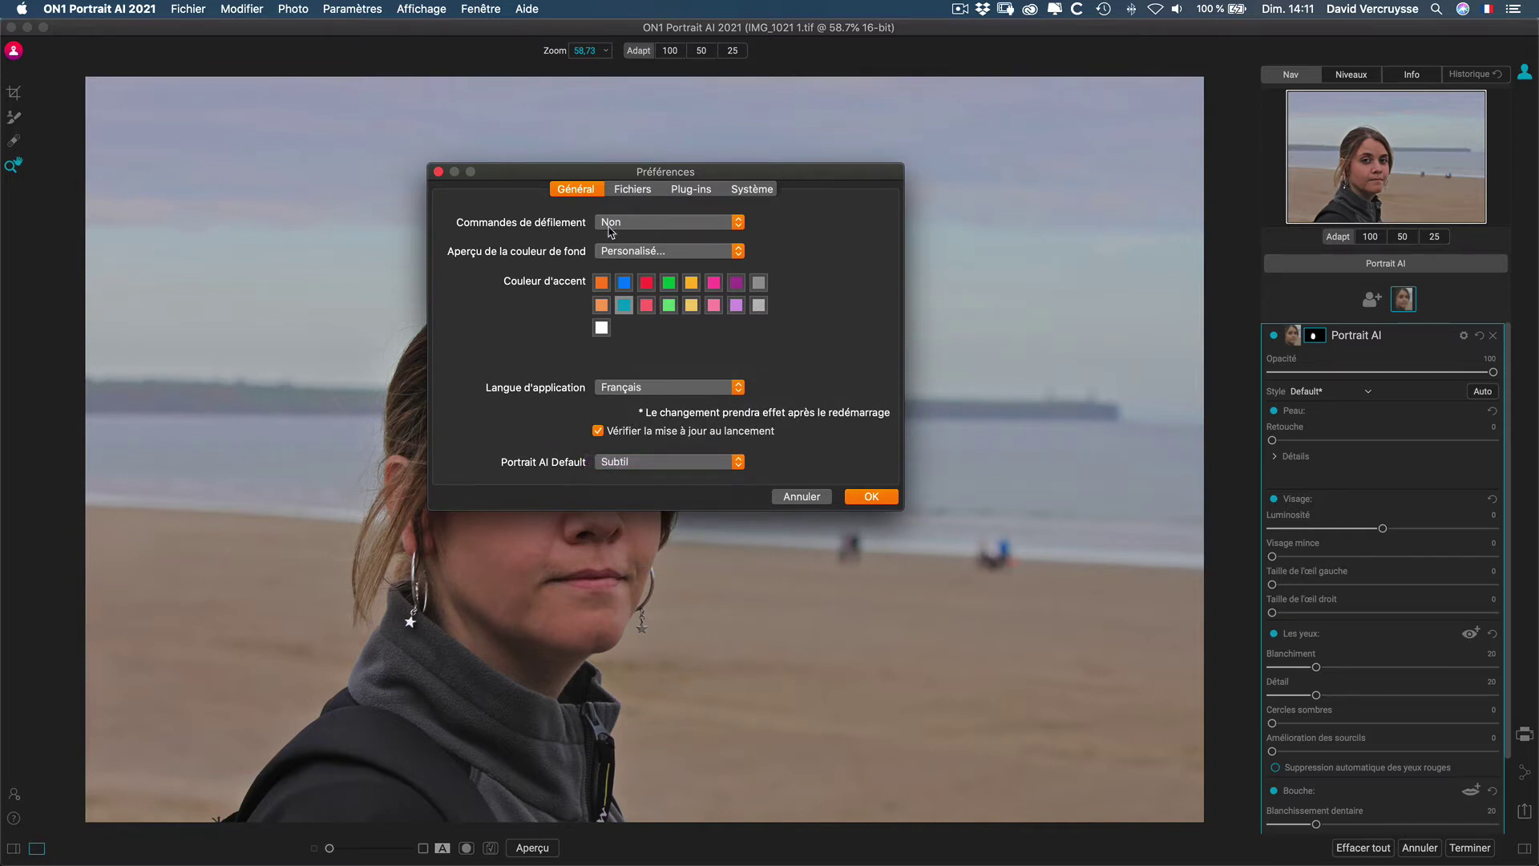
left_click(632, 190)
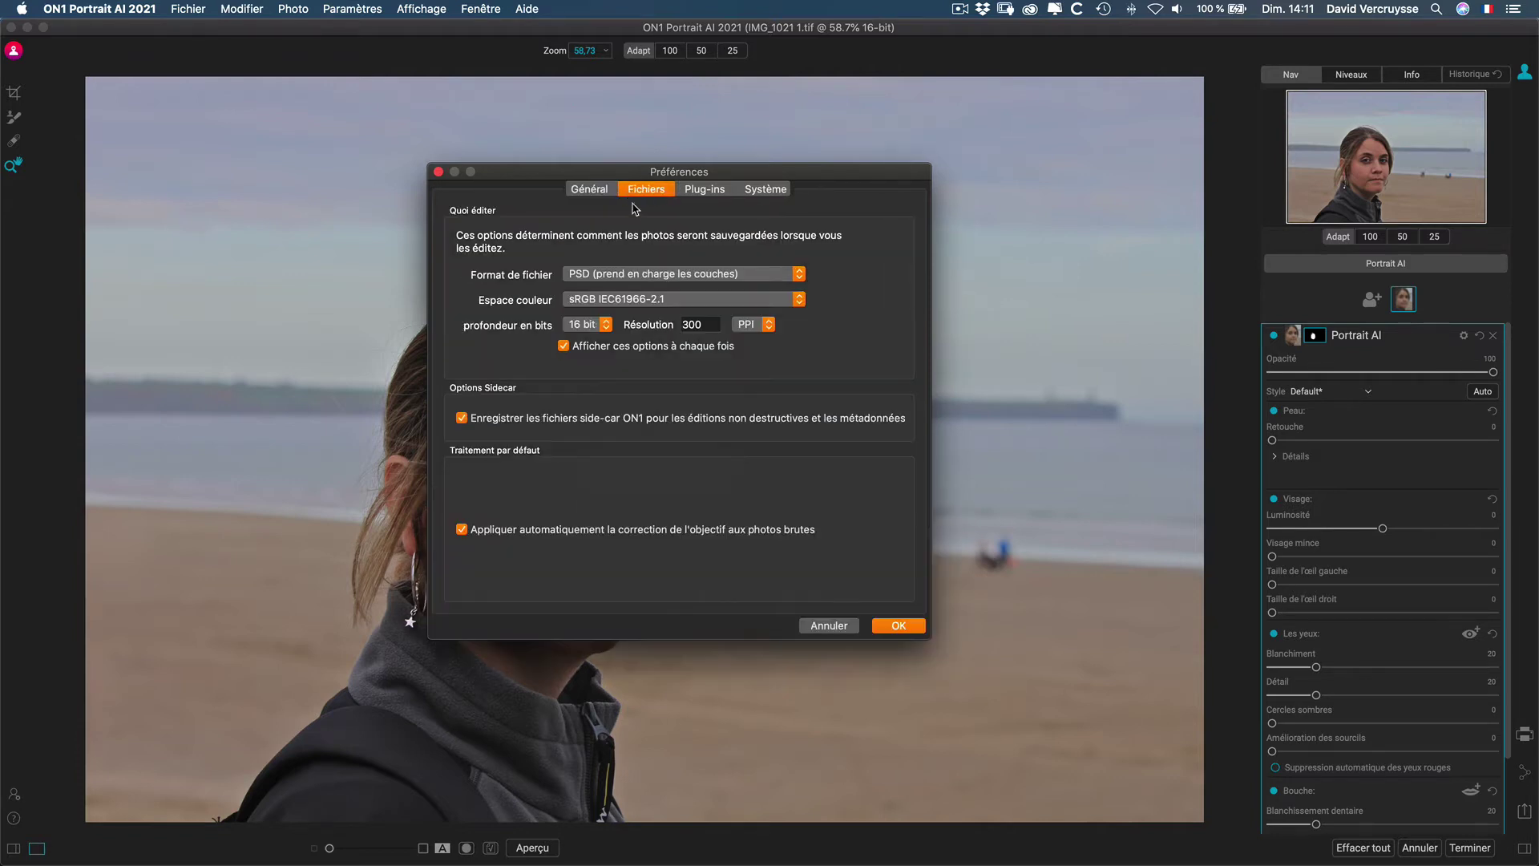
left_click(634, 299)
left_click(633, 289)
- Review the plug-in preference for applying Photoshop results, keeping the copy of the current layer option
left_click(703, 193)
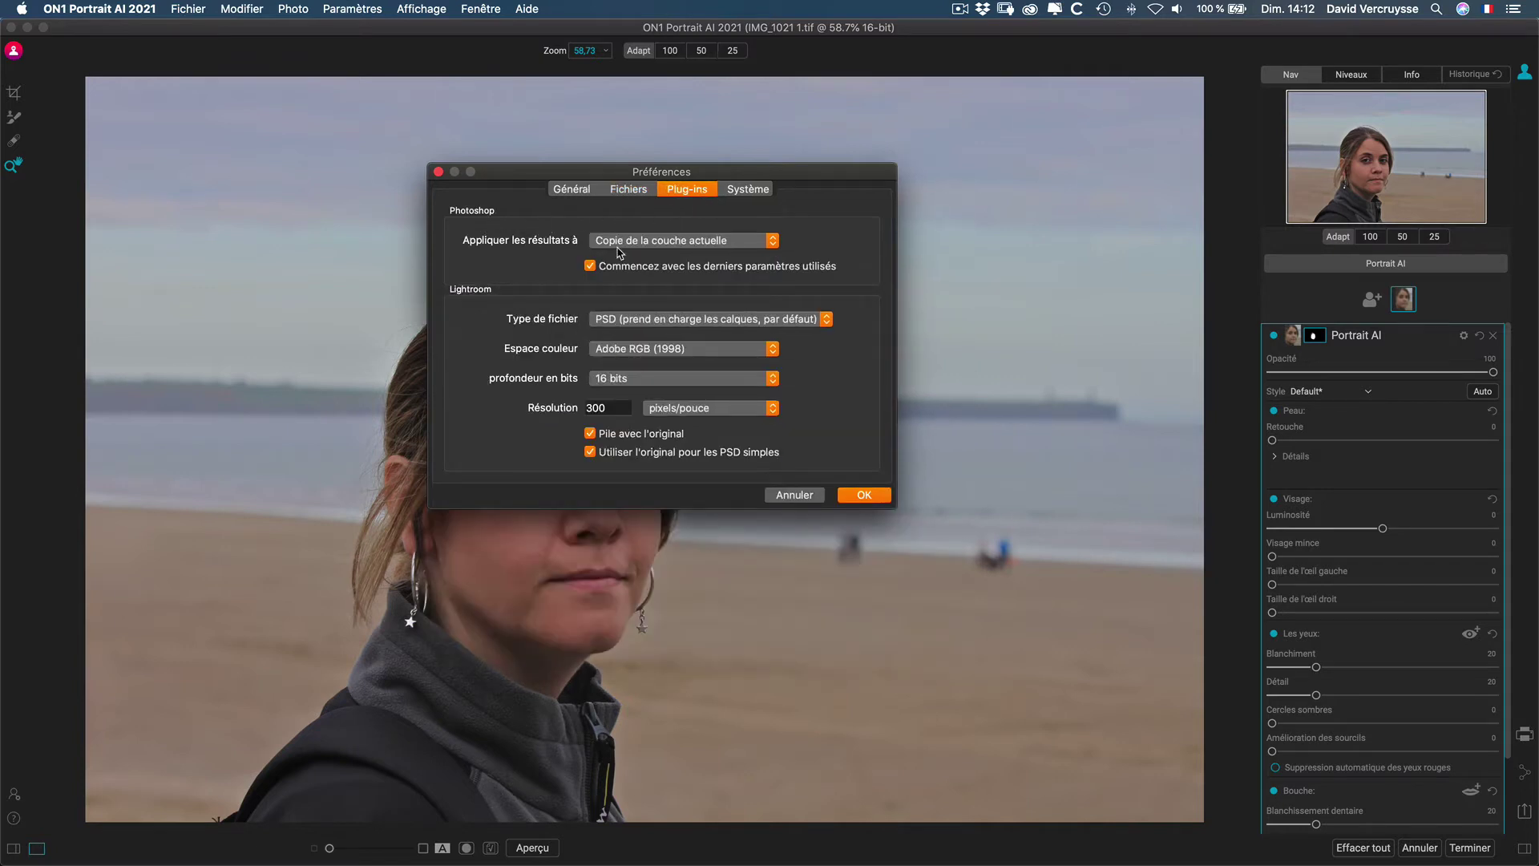
left_click(655, 245)
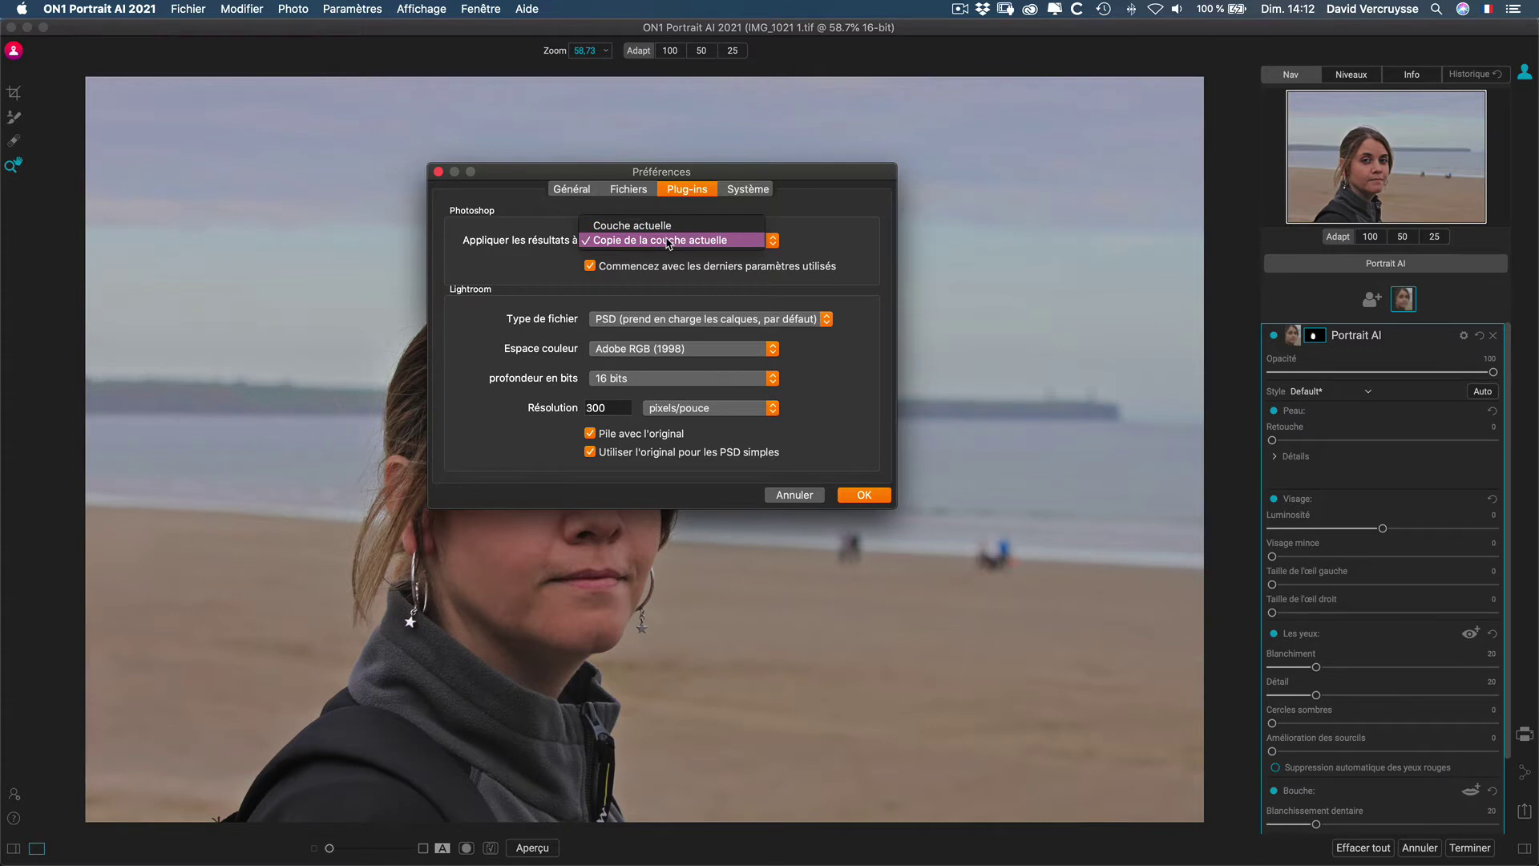
left_click(668, 242)
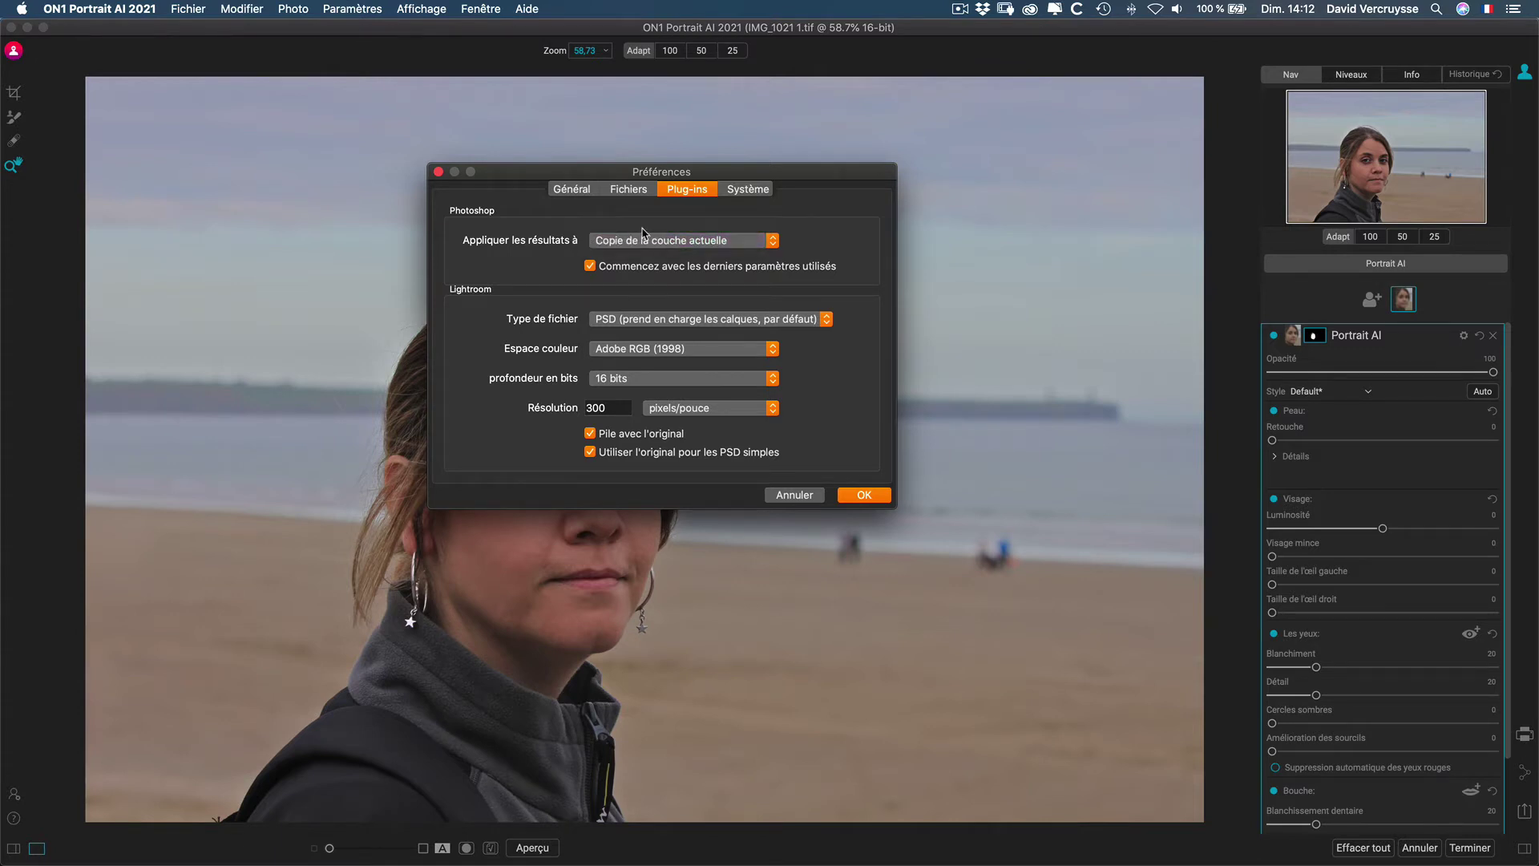
left_click(651, 244)
left_click(652, 244)
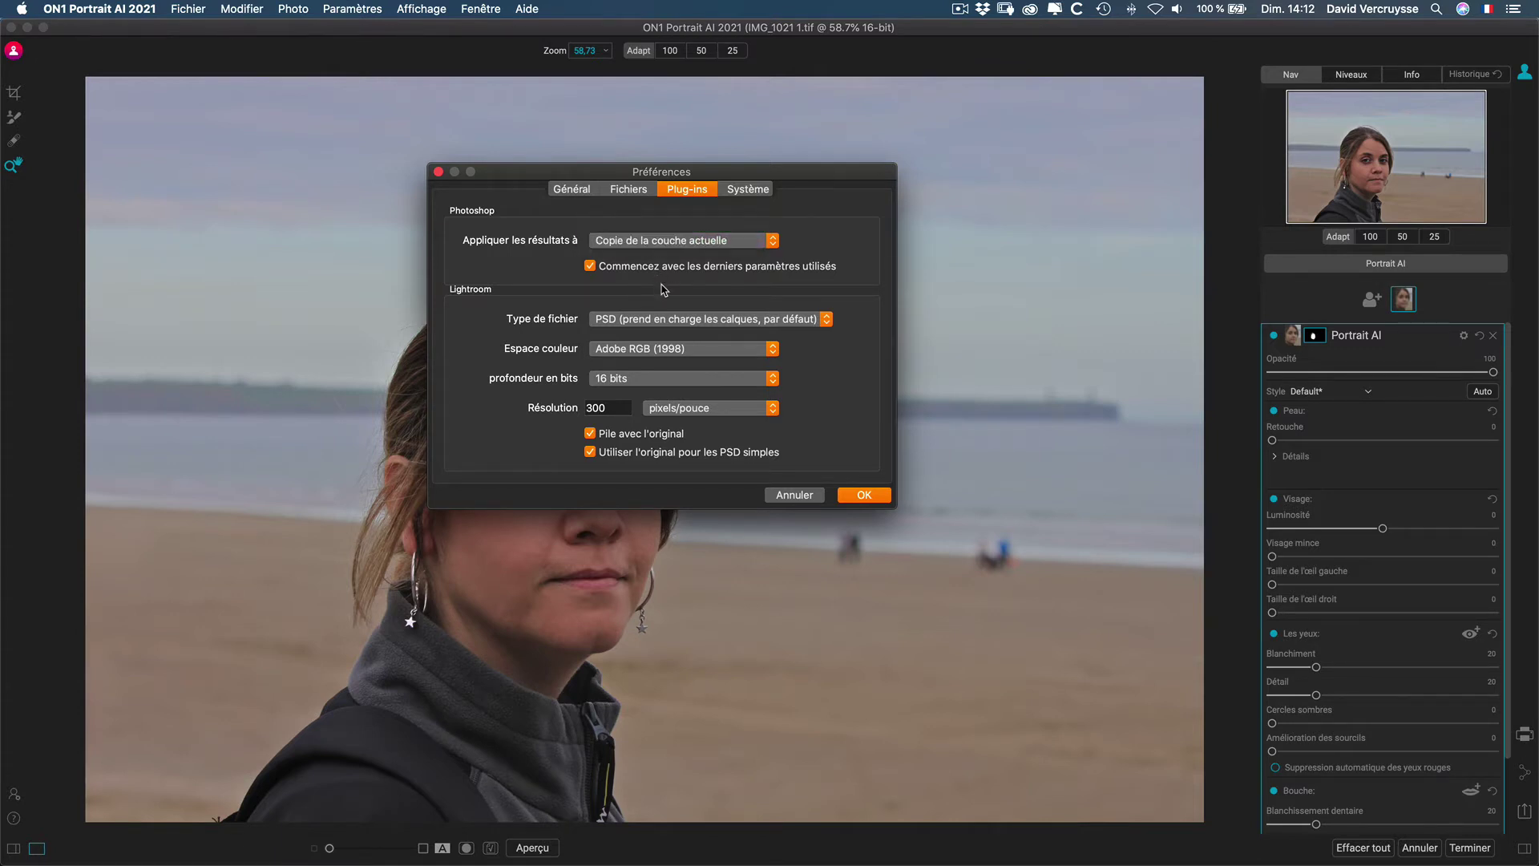
- Review the Lightroom file type and color space options, keeping PSD and Adobe RGB (1998)
left_click(704, 322)
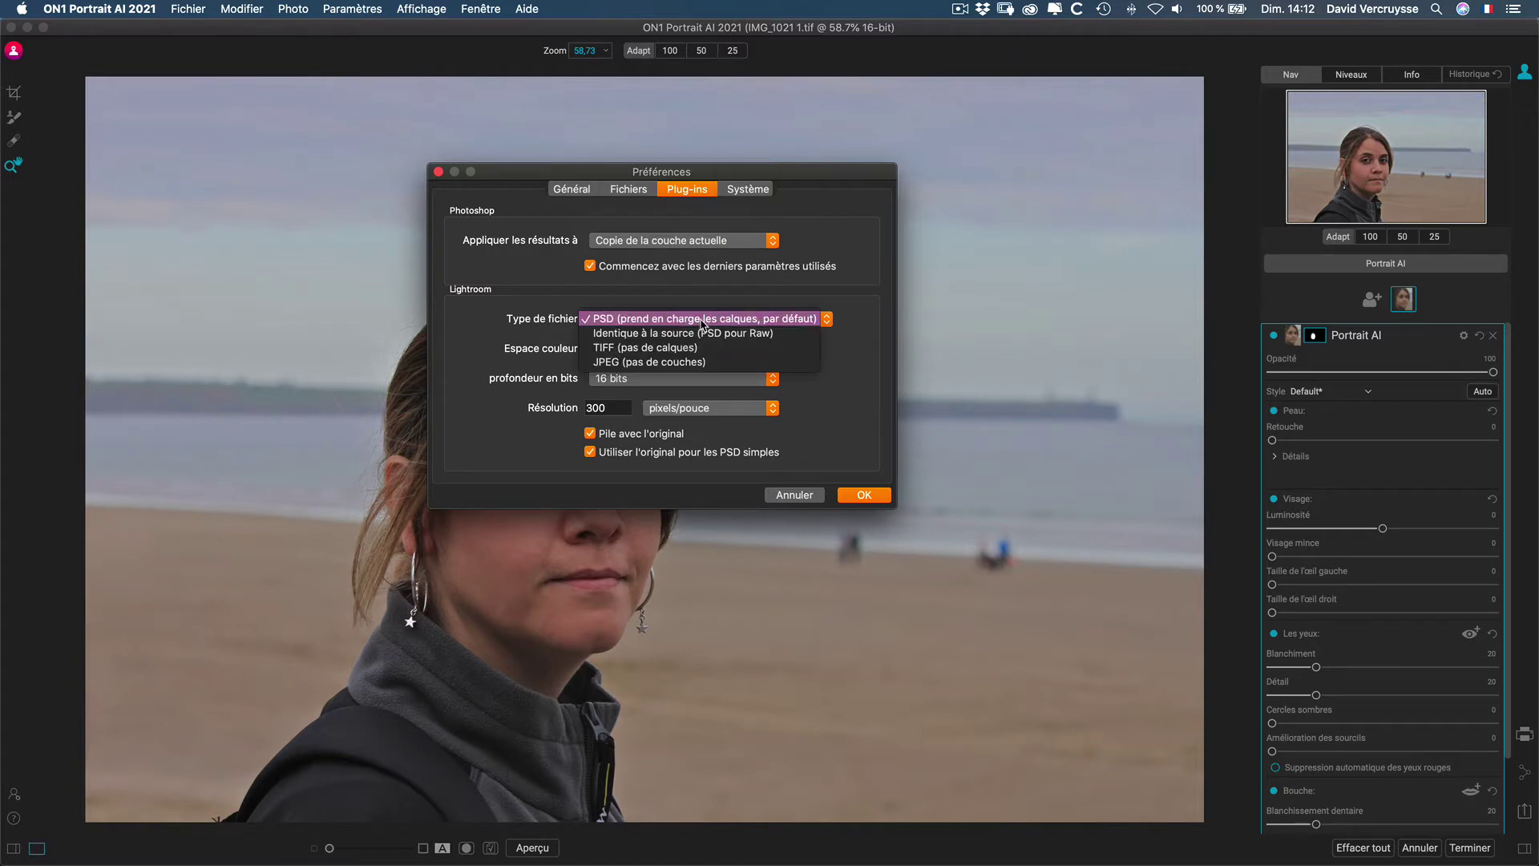
left_click(702, 322)
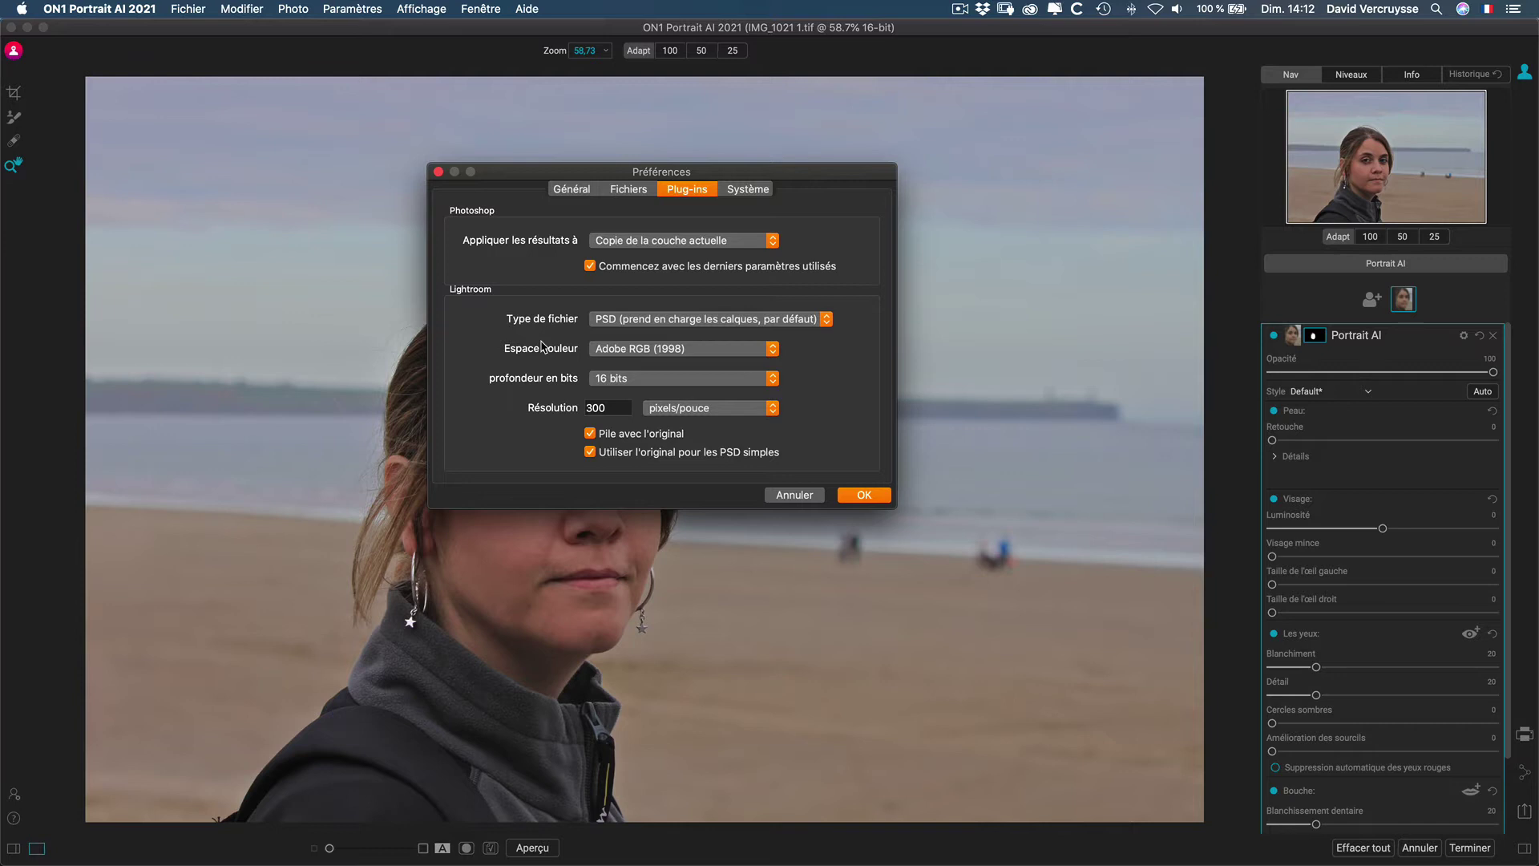
left_click(623, 326)
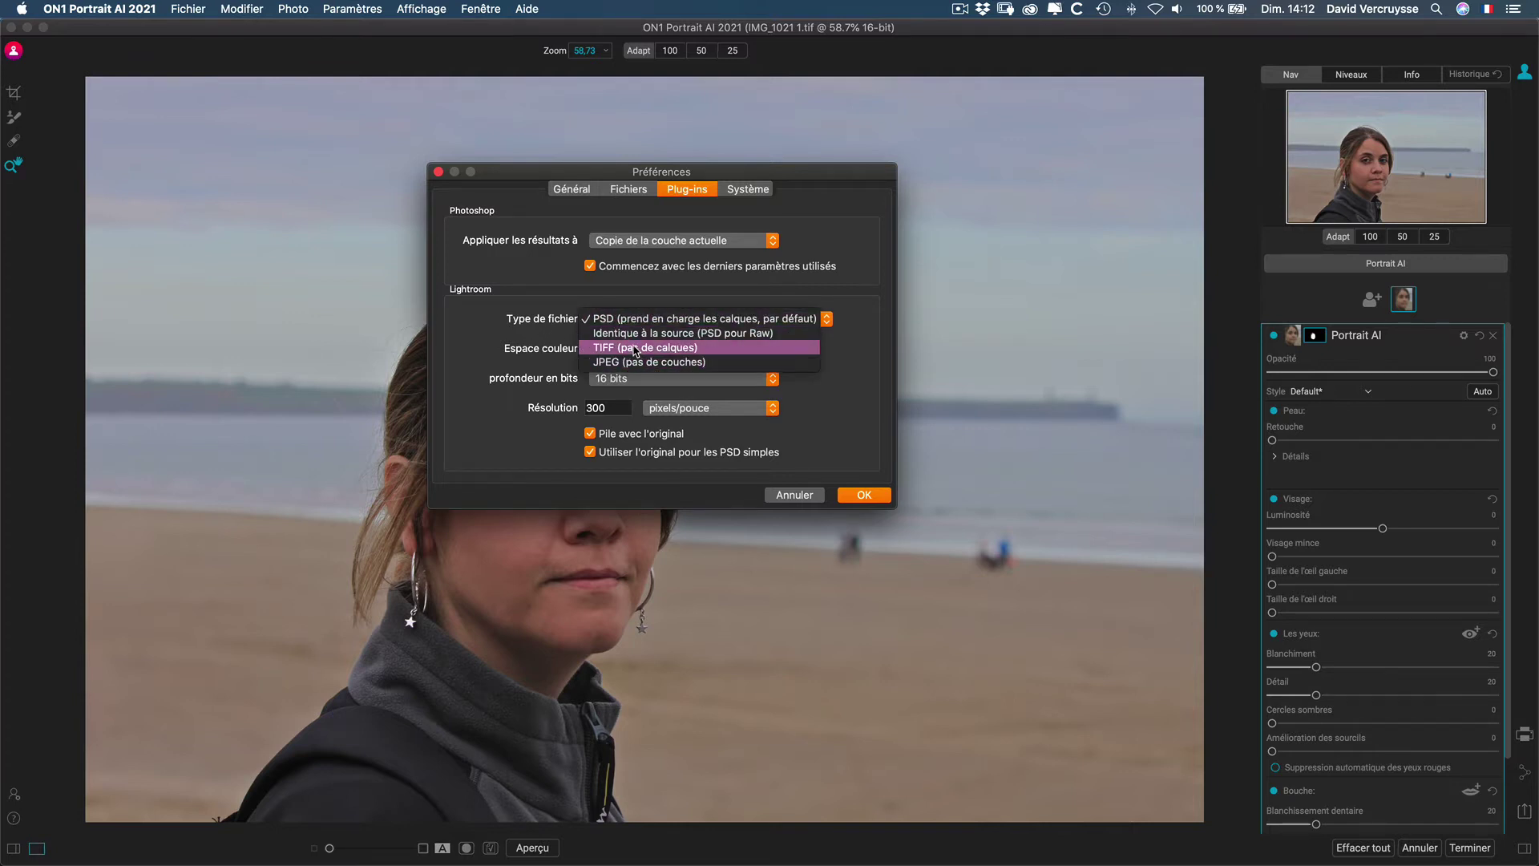
left_click(543, 337)
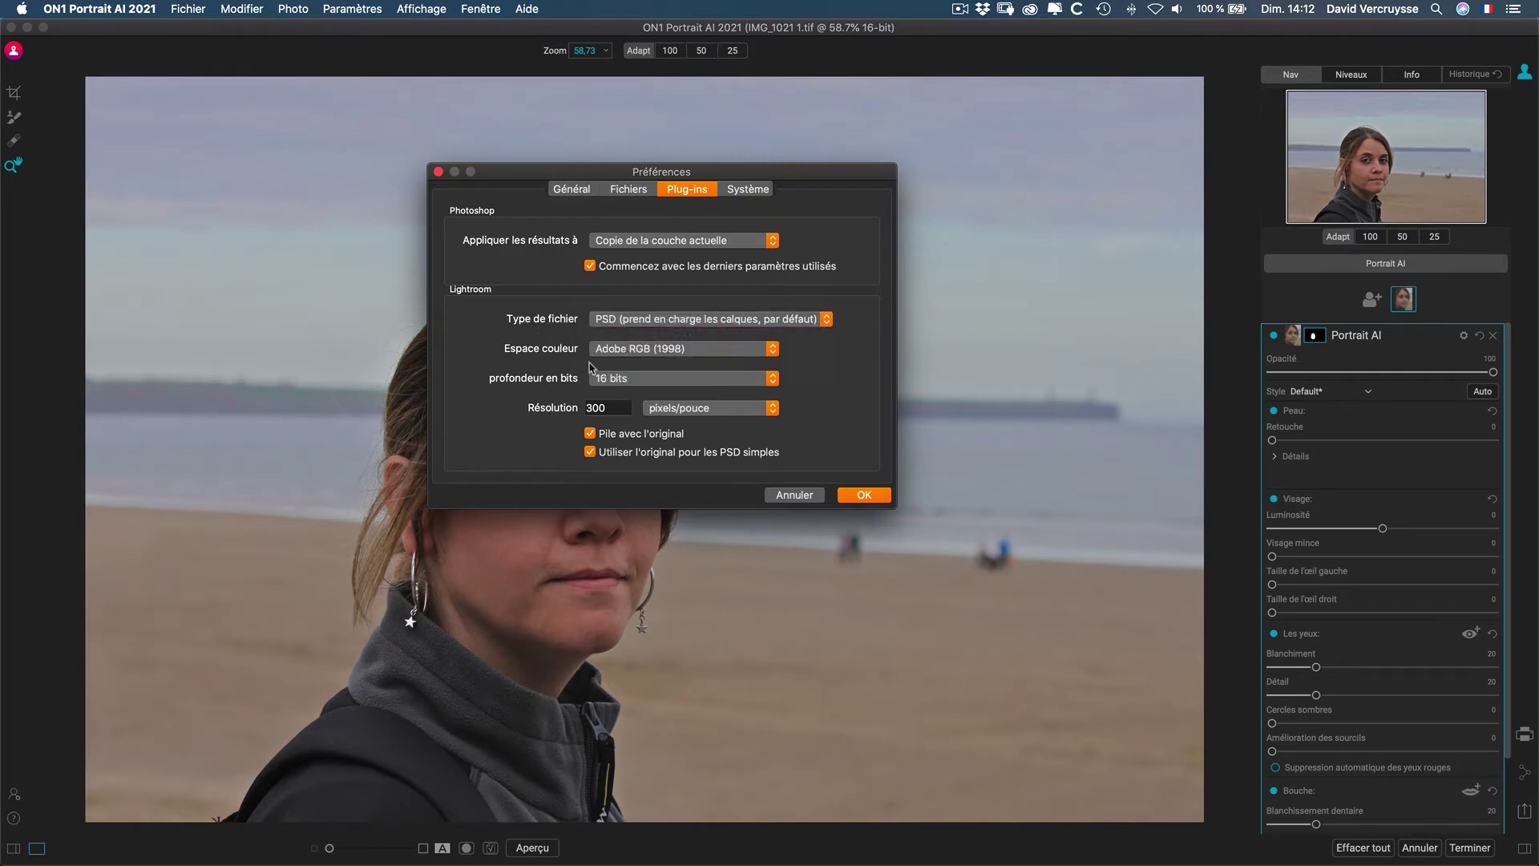
left_click(639, 350)
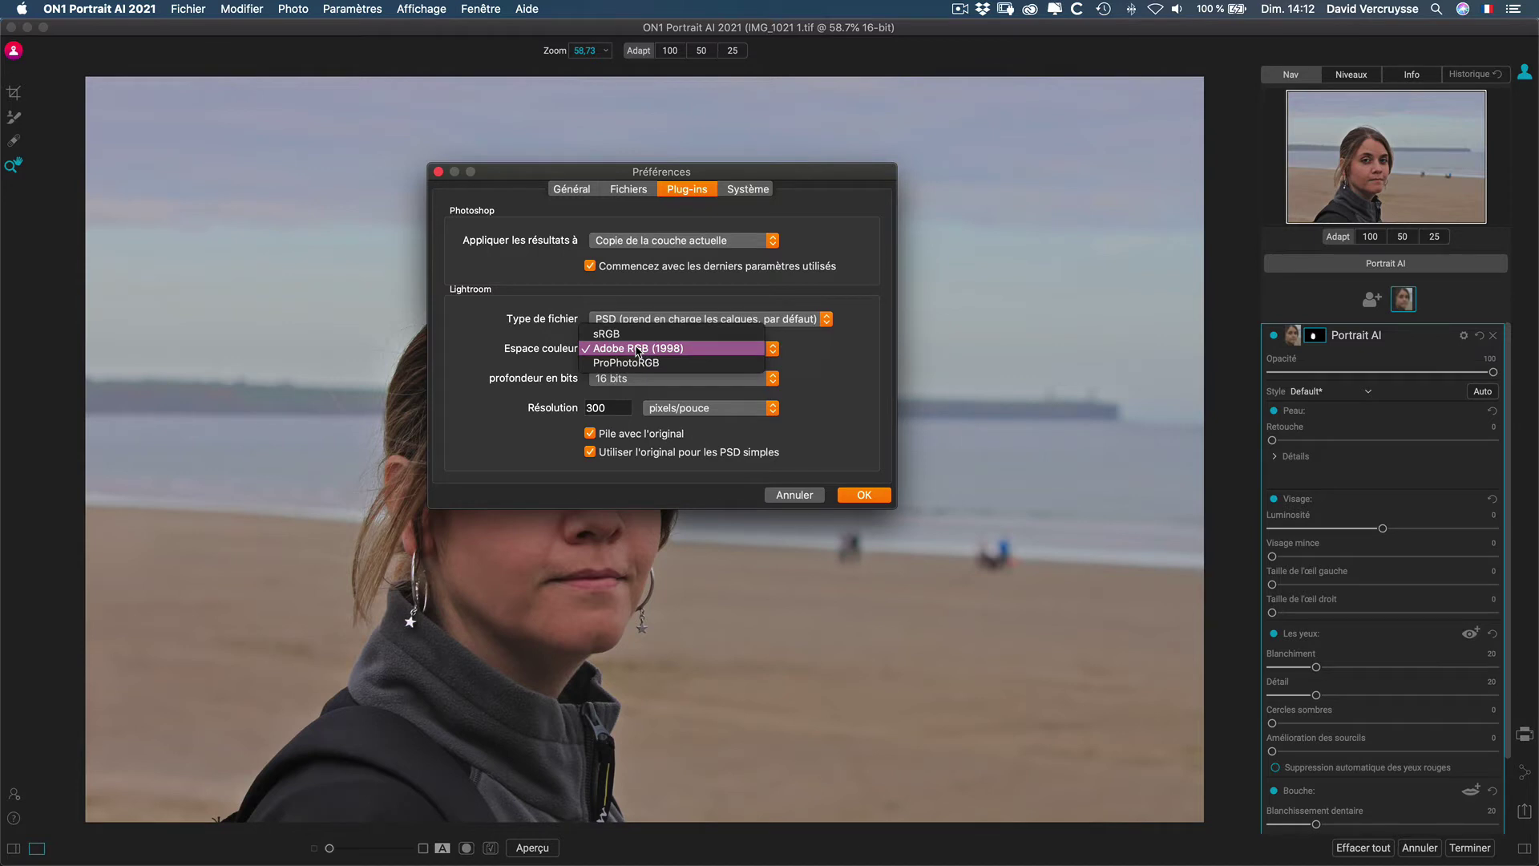
left_click(639, 349)
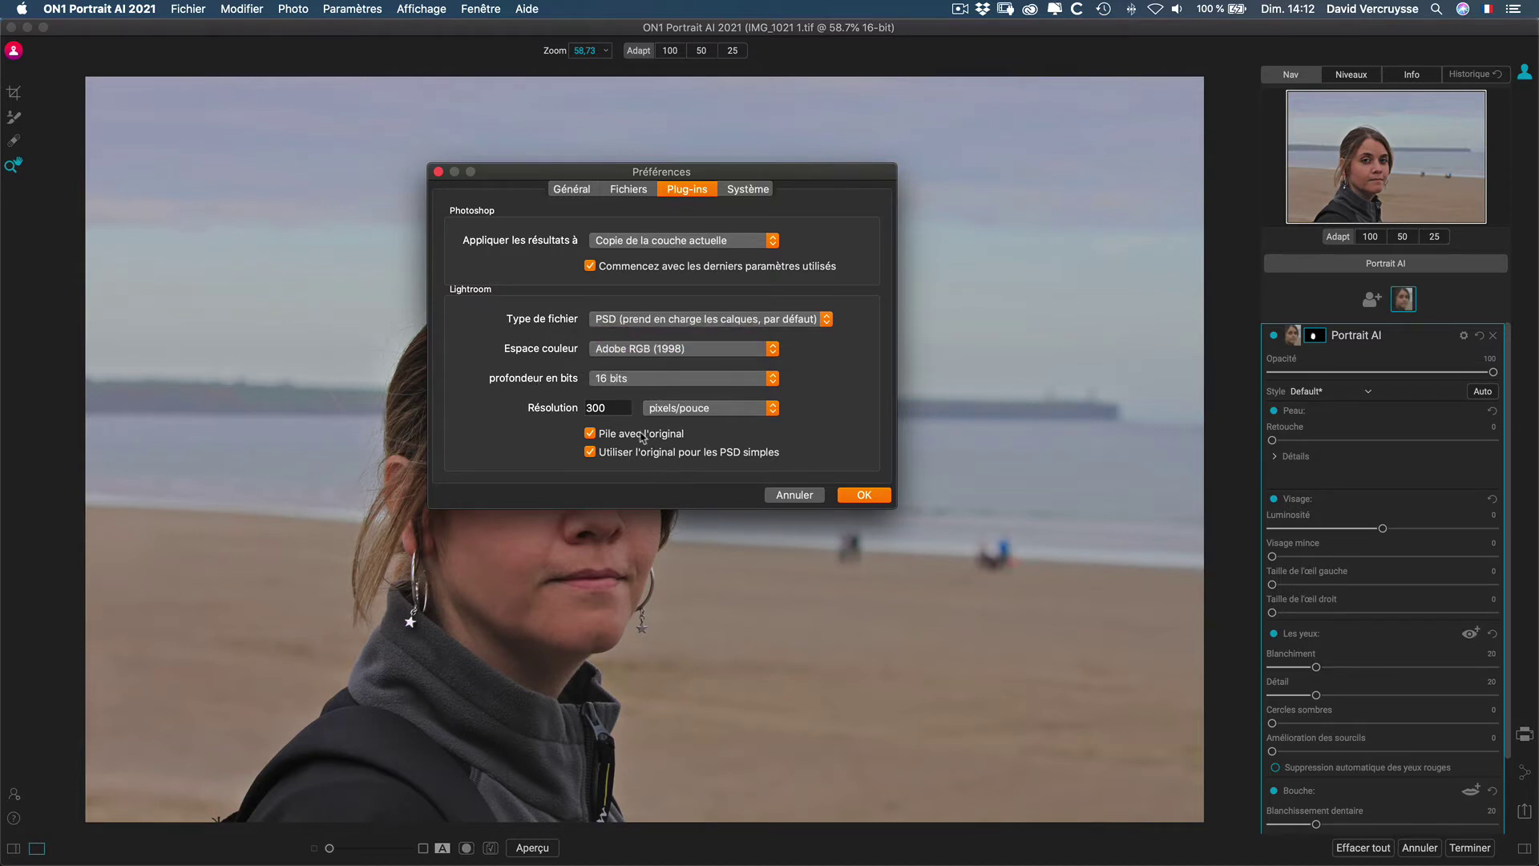
- Check the system memory and performance preferences and accept the preference changes
left_click(730, 193)
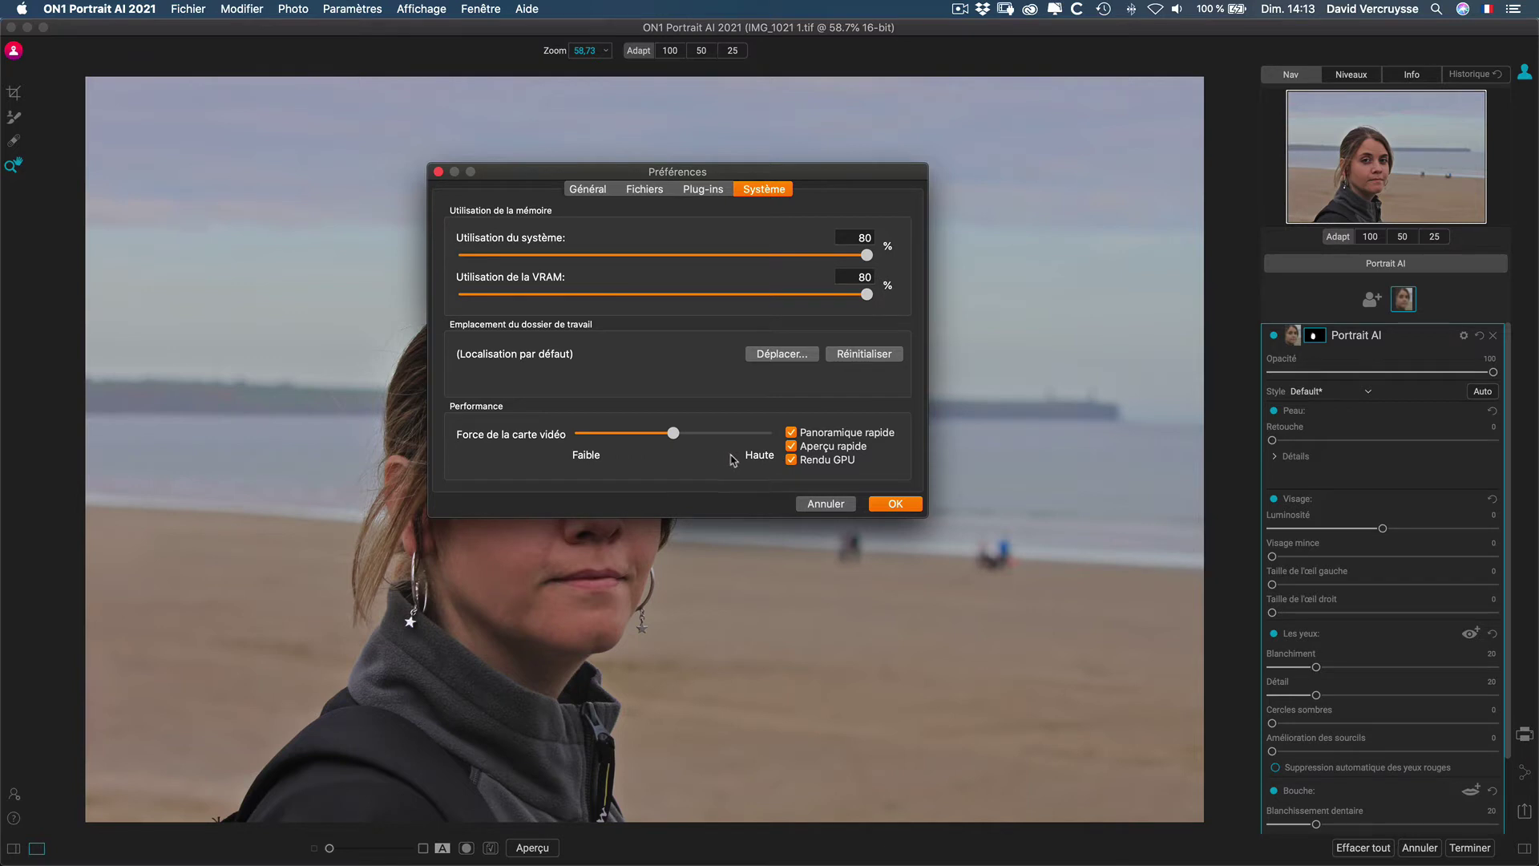
left_click(885, 505)
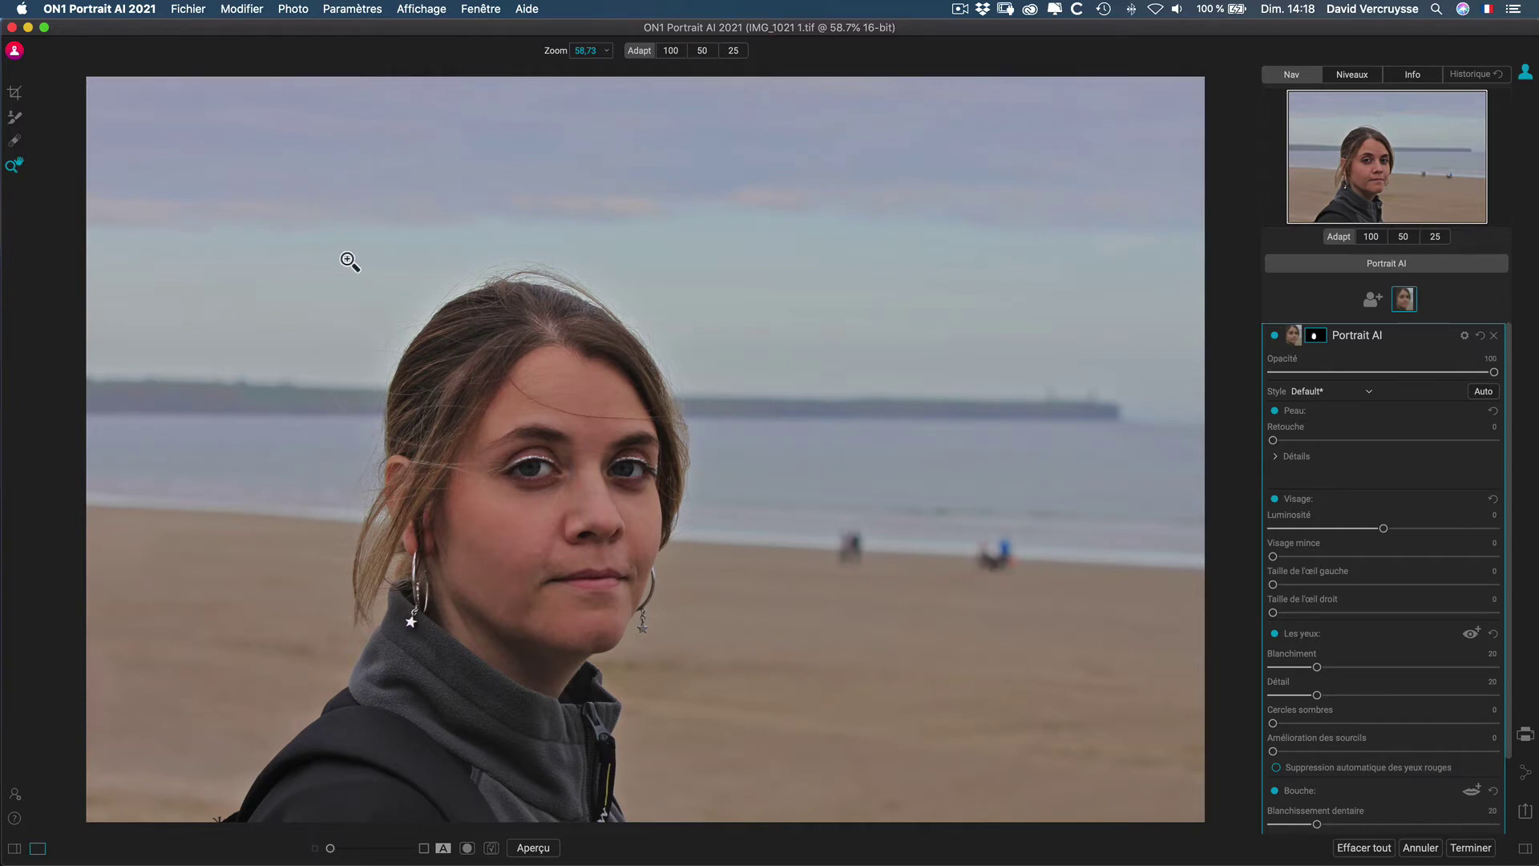
- Inspect different areas of the portrait at 100% and smaller magnifications, and return to the fitted view
left_click(558, 480)
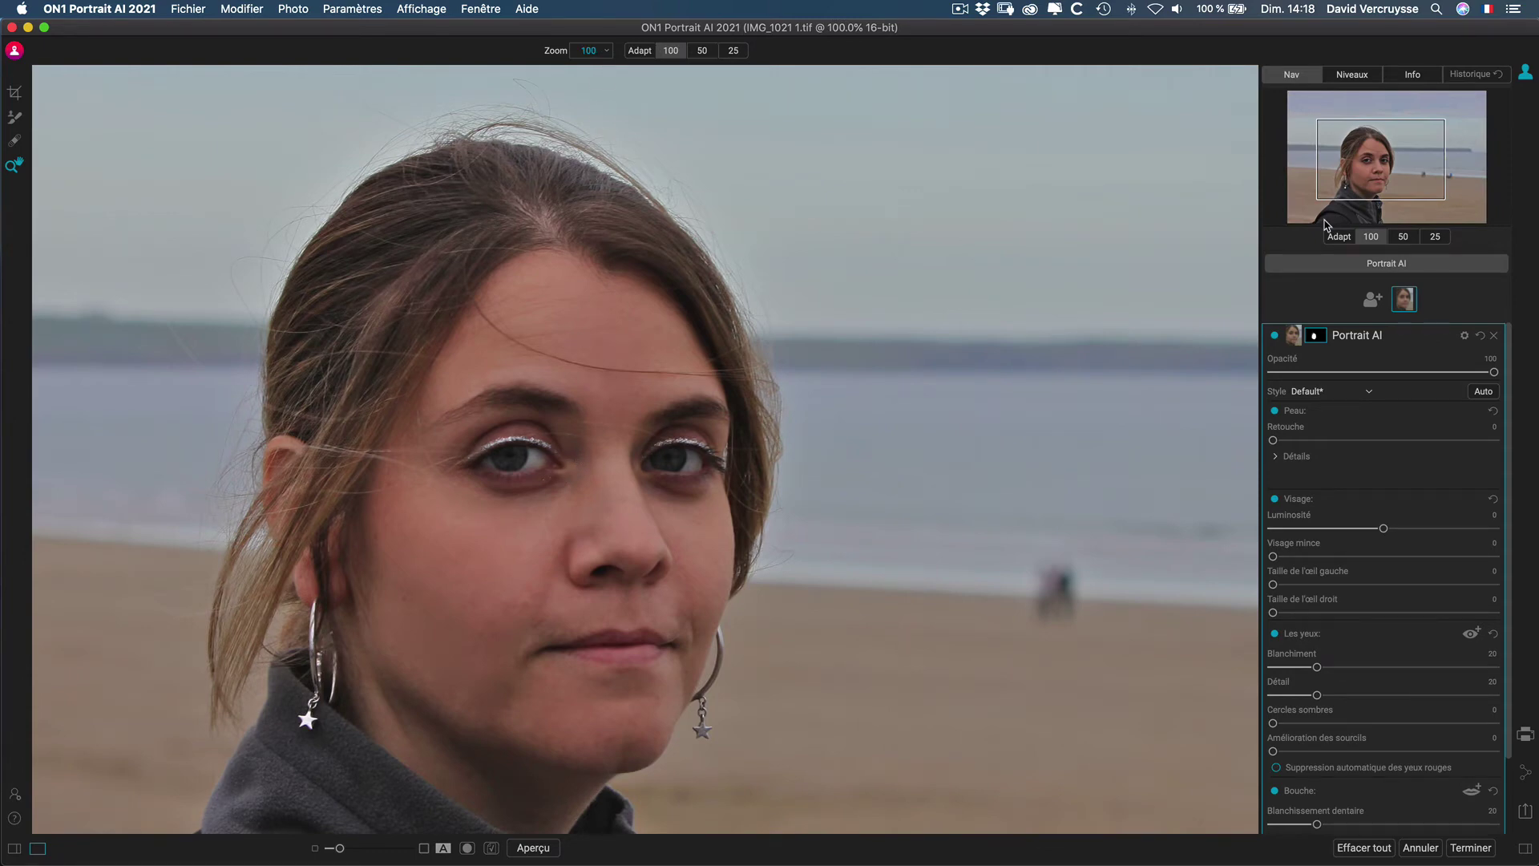
left_click_drag(1381, 160, 1354, 179)
left_click(1435, 238)
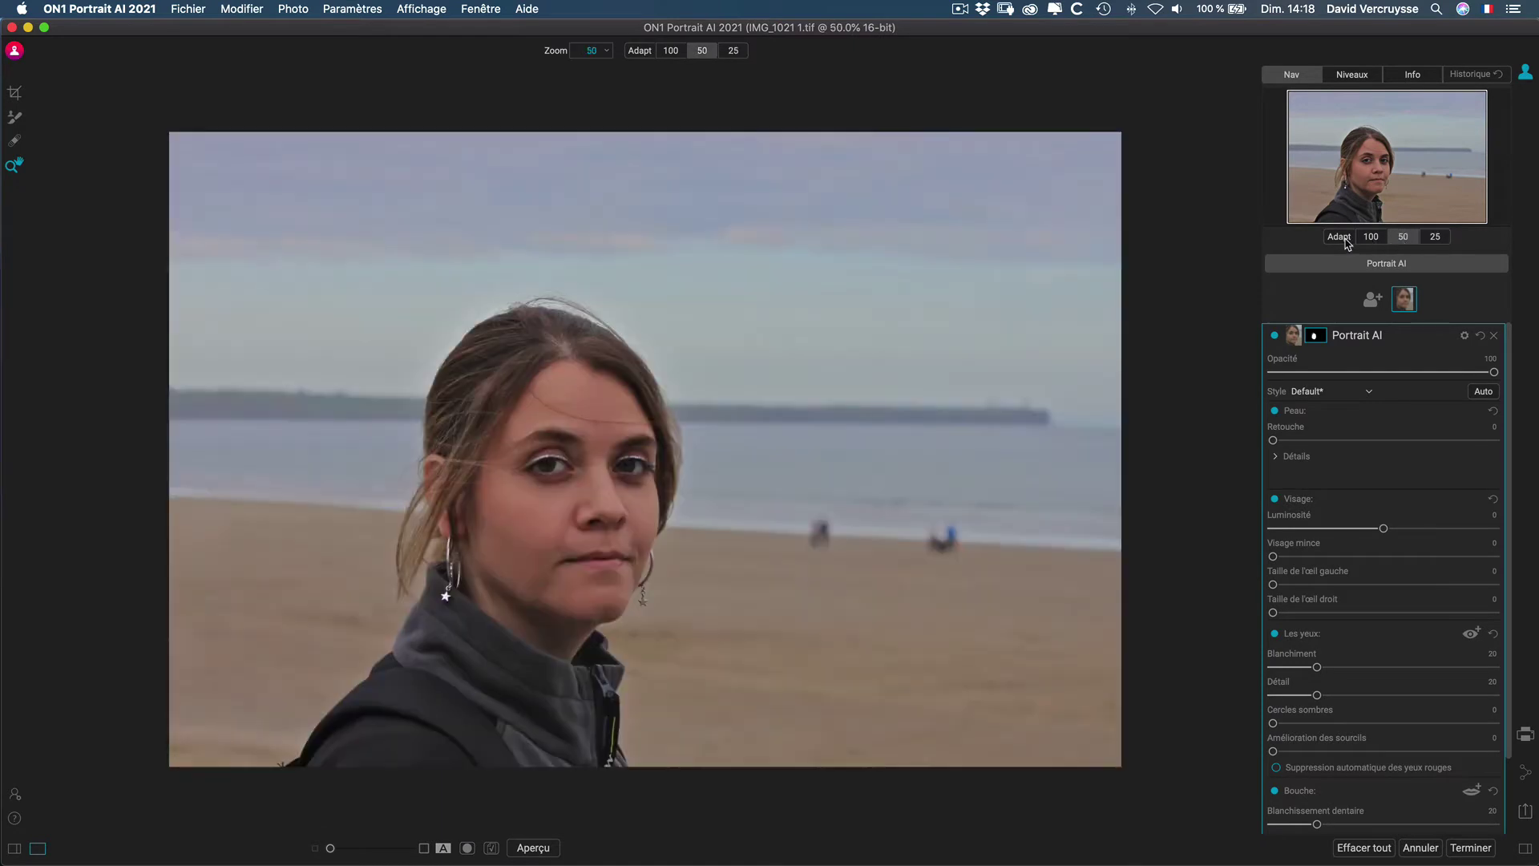
left_click(1370, 236)
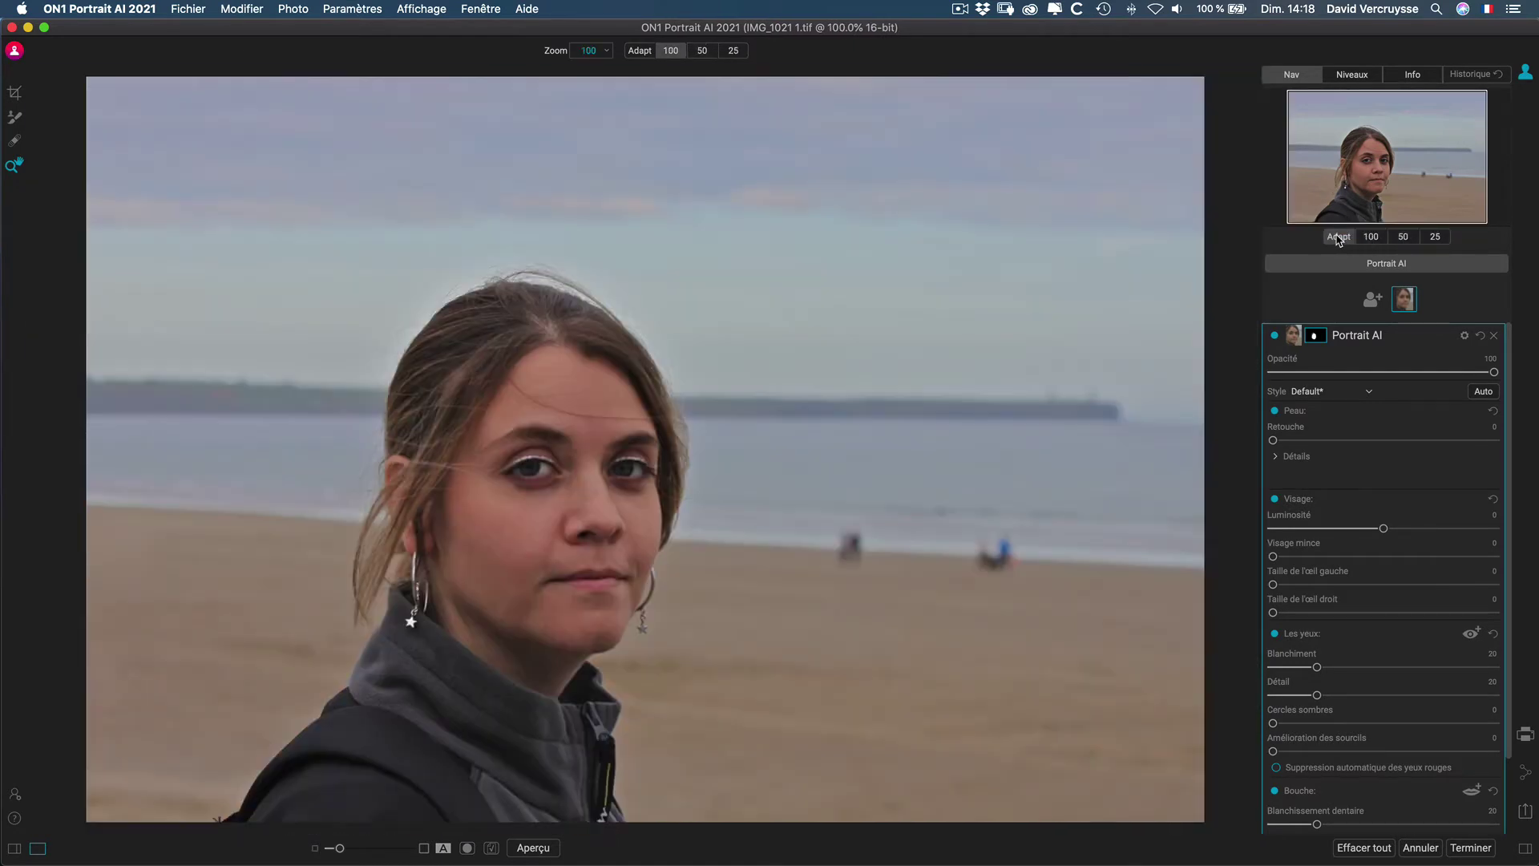
left_click(1338, 237)
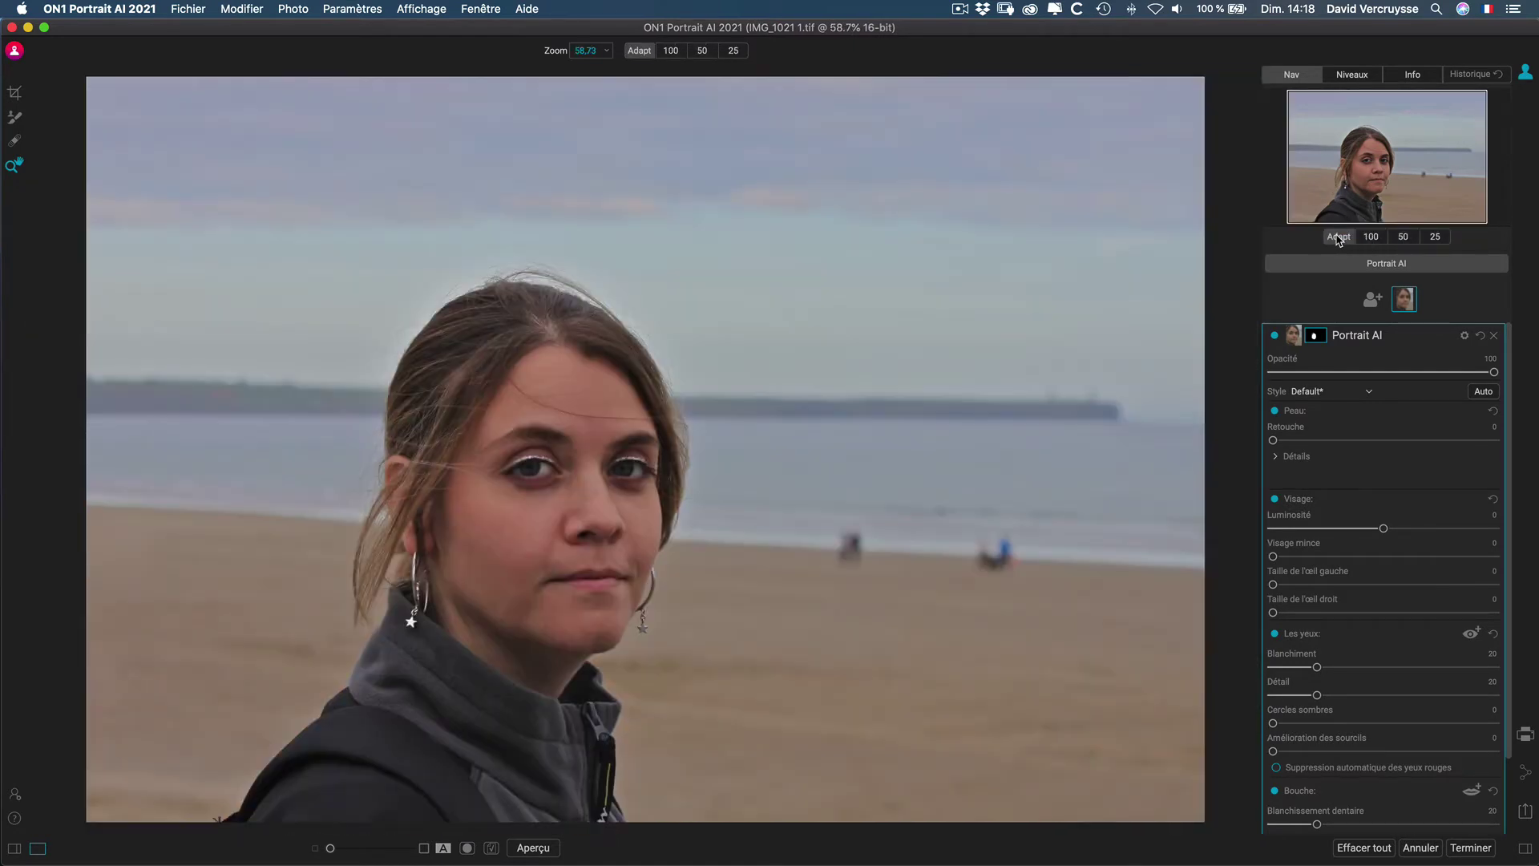
- View the photo at 25, 50 and 100% and at a custom 33.33% magnification, and restore the fitted view
left_click(732, 52)
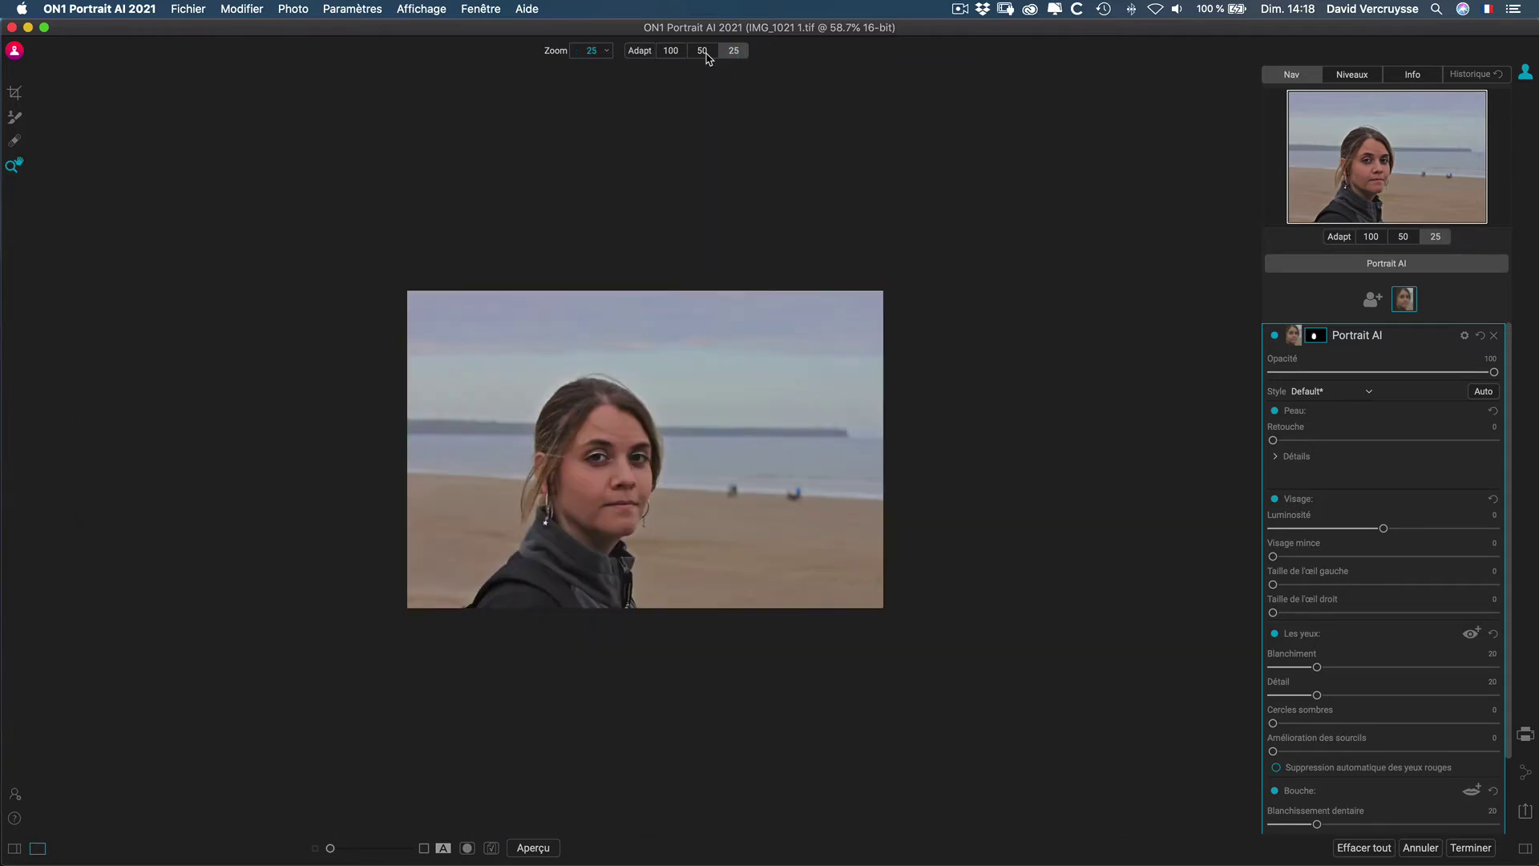
left_click(702, 51)
left_click(671, 51)
left_click(640, 51)
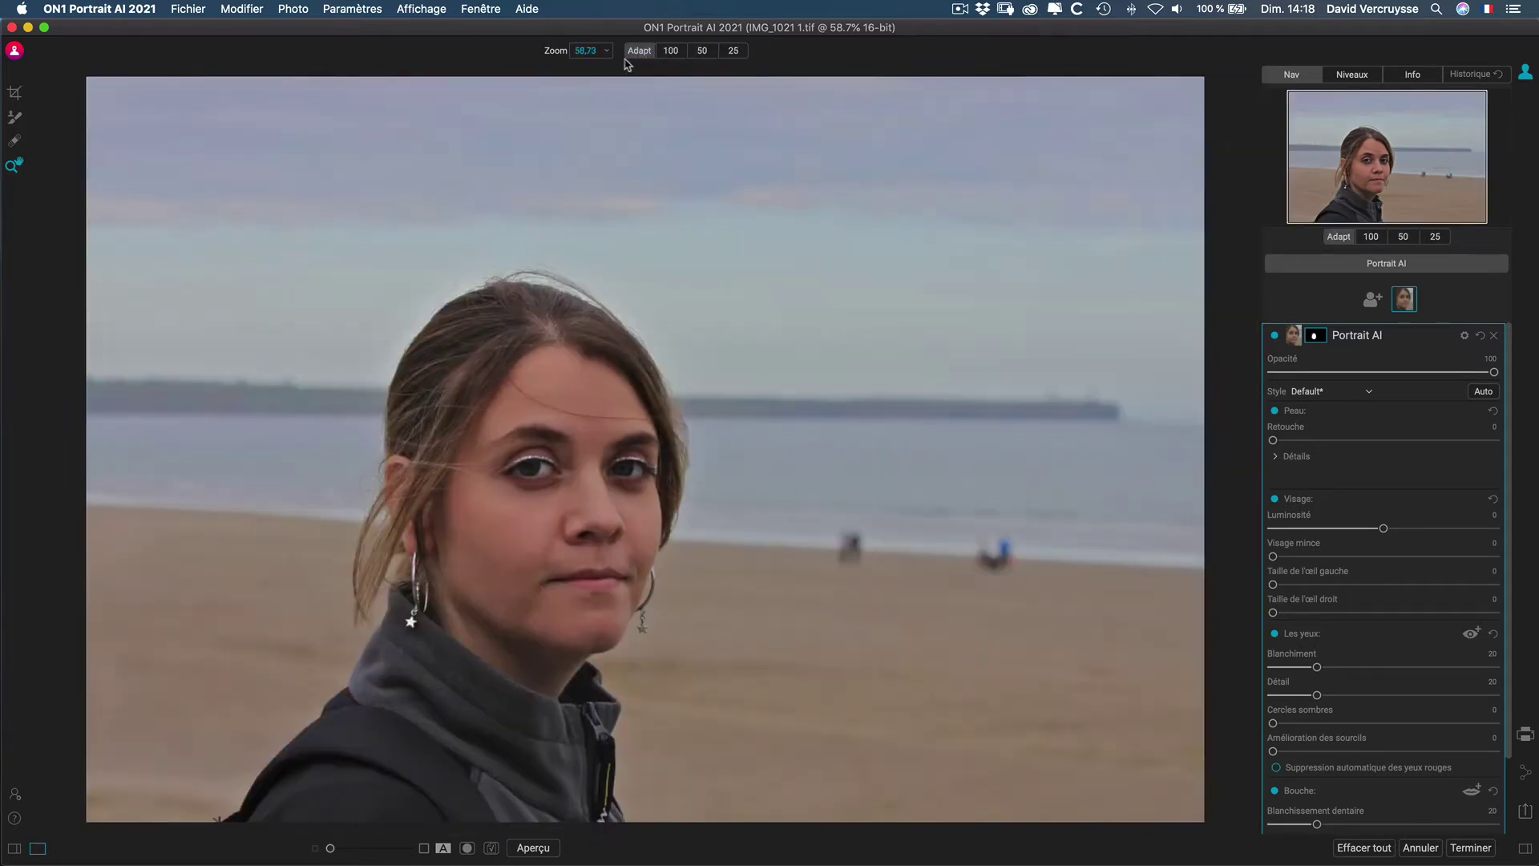
left_click(607, 51)
left_click_drag(559, 69, 557, 69)
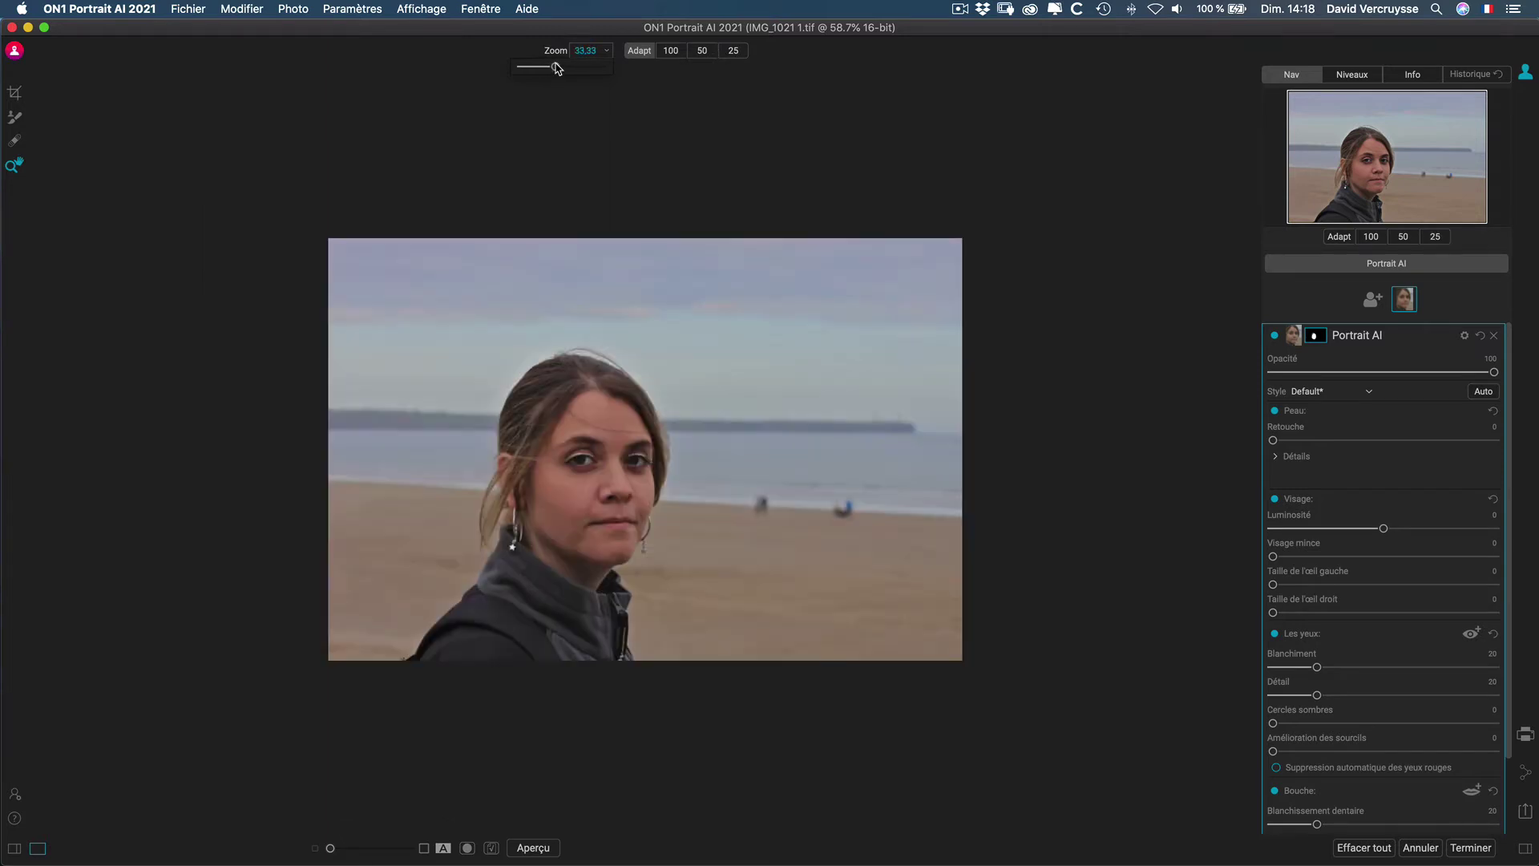
left_click(670, 51)
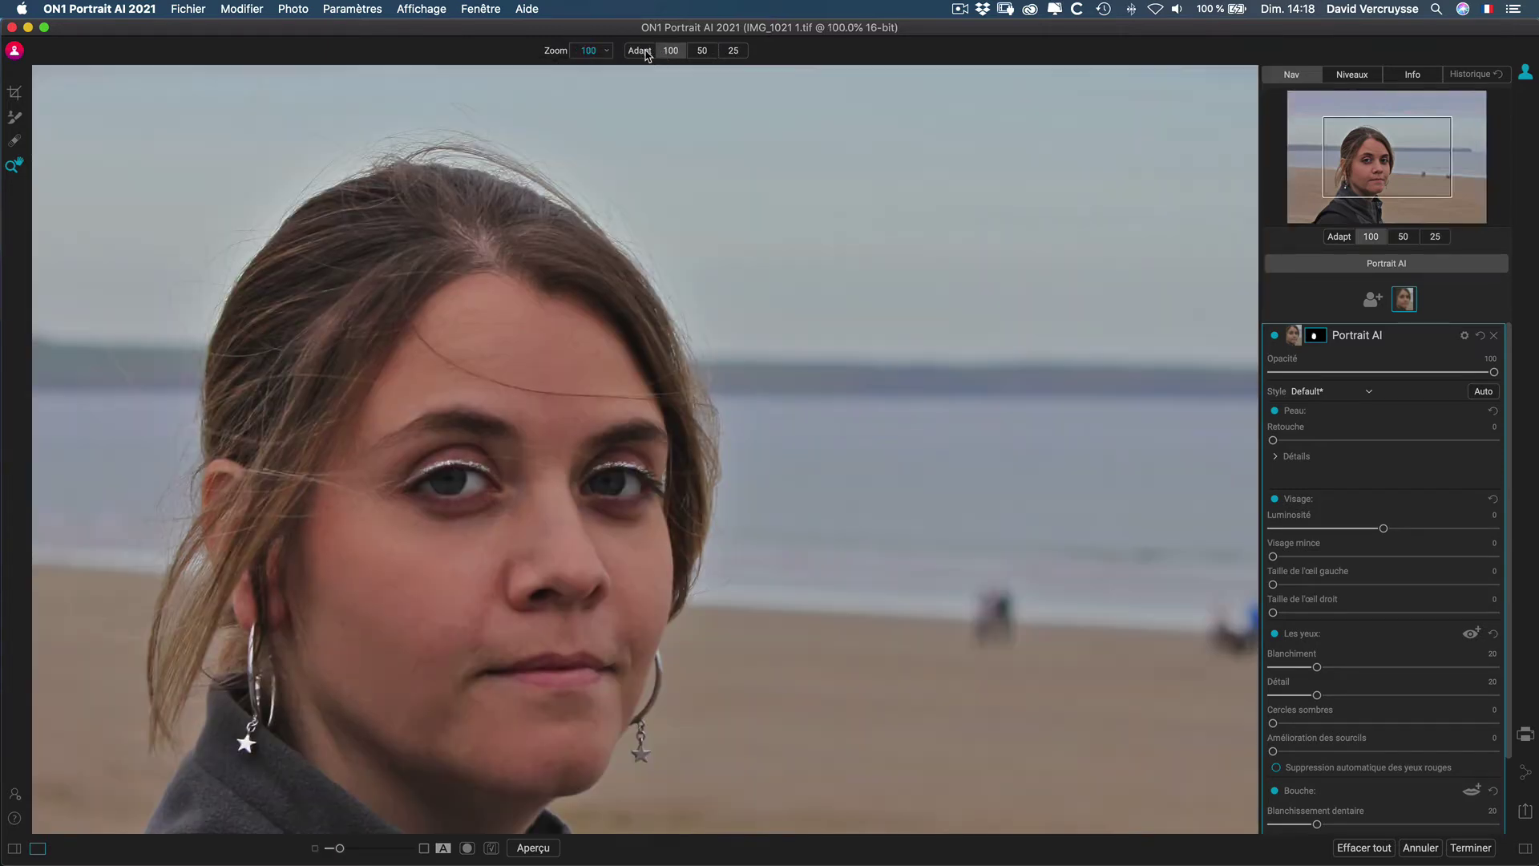
left_click(1341, 238)
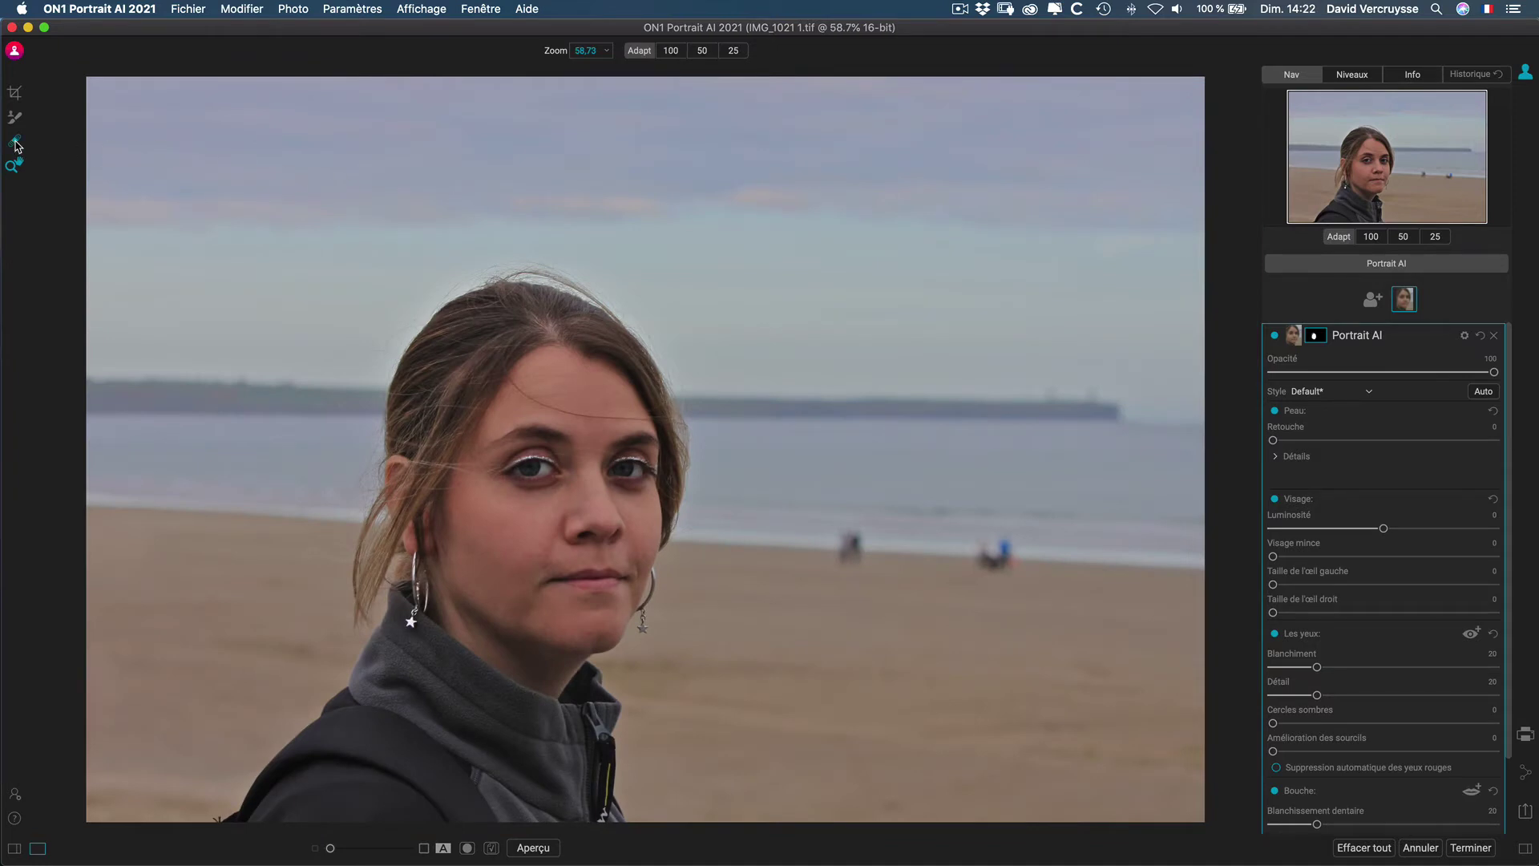
- Try to retouch out the nearer dark figure on the beach beside the woman, and undo the stroke
left_click(15, 142)
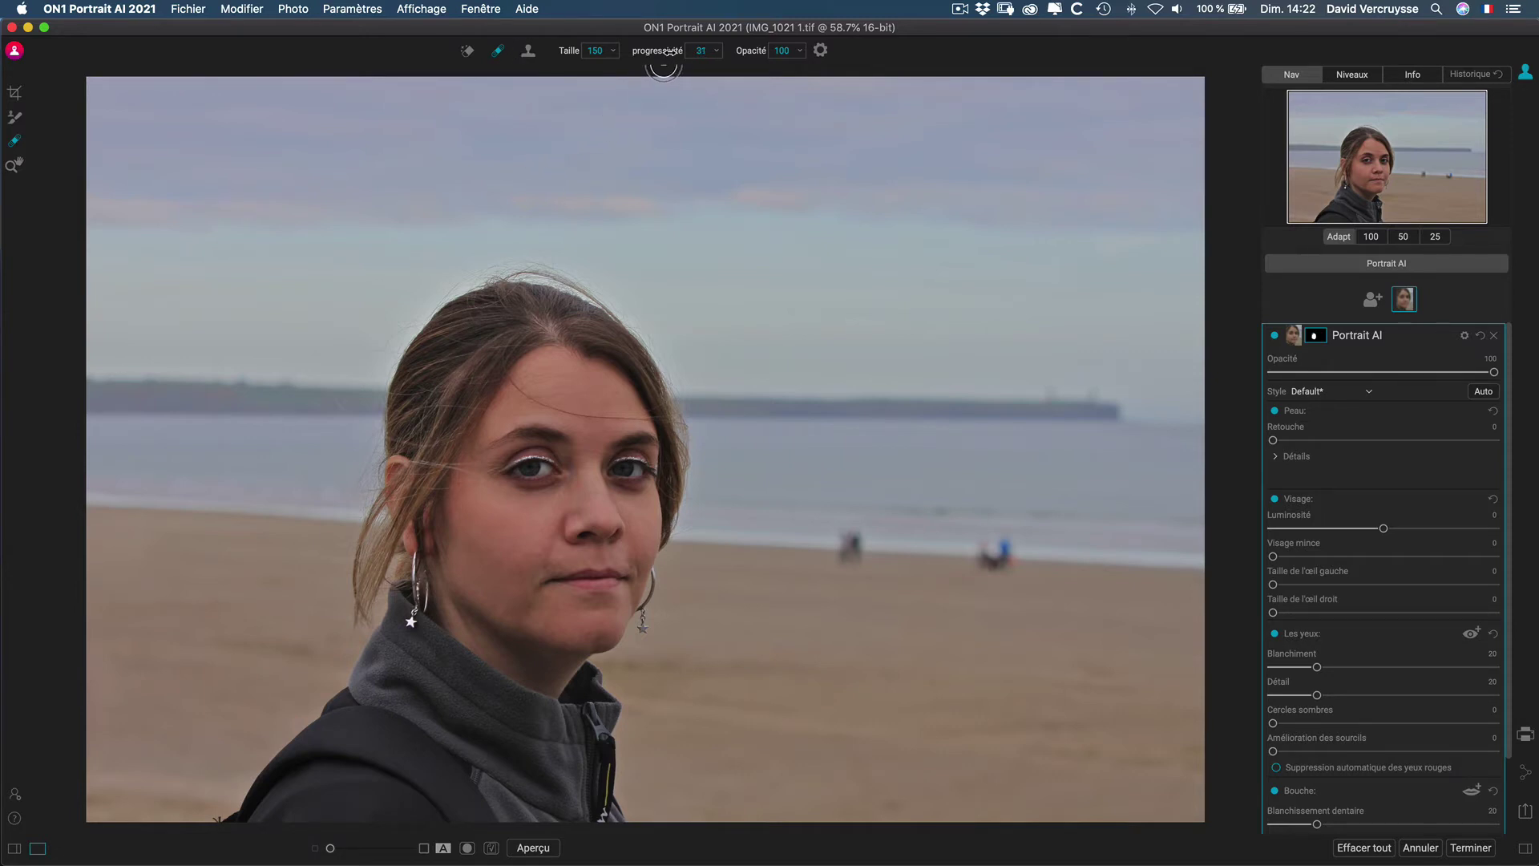
left_click_drag(669, 51, 783, 50)
mouse_move(864, 553)
left_mouse_down()
mouse_move(826, 530)
mouse_move(856, 539)
mouse_move(848, 561)
left_mouse_up()
key("super+z")
- Crop away the photo's right side in free form, keeping about 3567 × 3168 pixels, and apply the crop
left_click(15, 120)
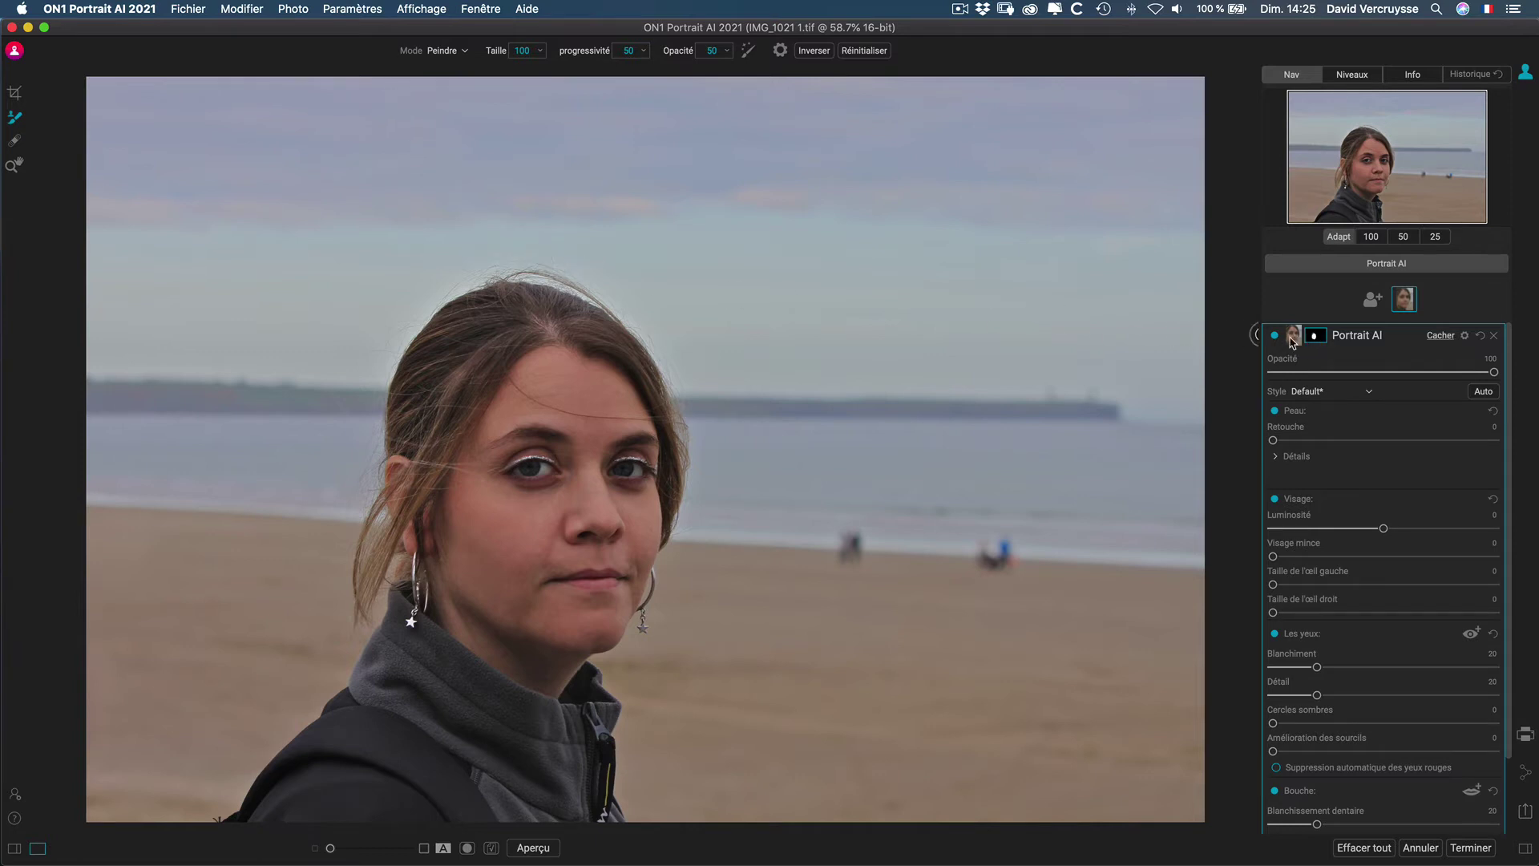
left_click(14, 94)
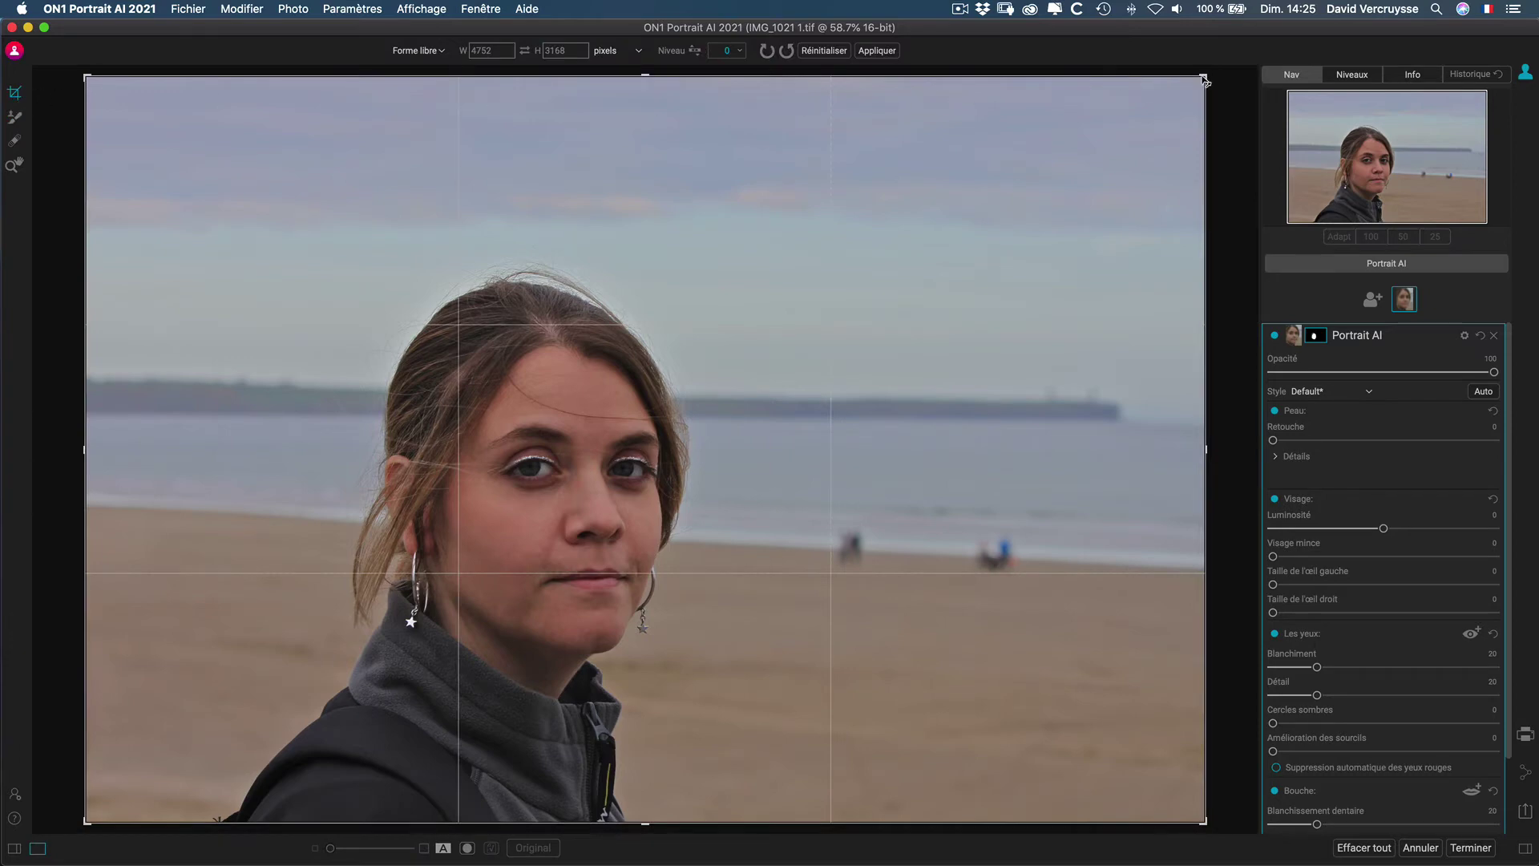
left_click_drag(1203, 81, 1079, 78)
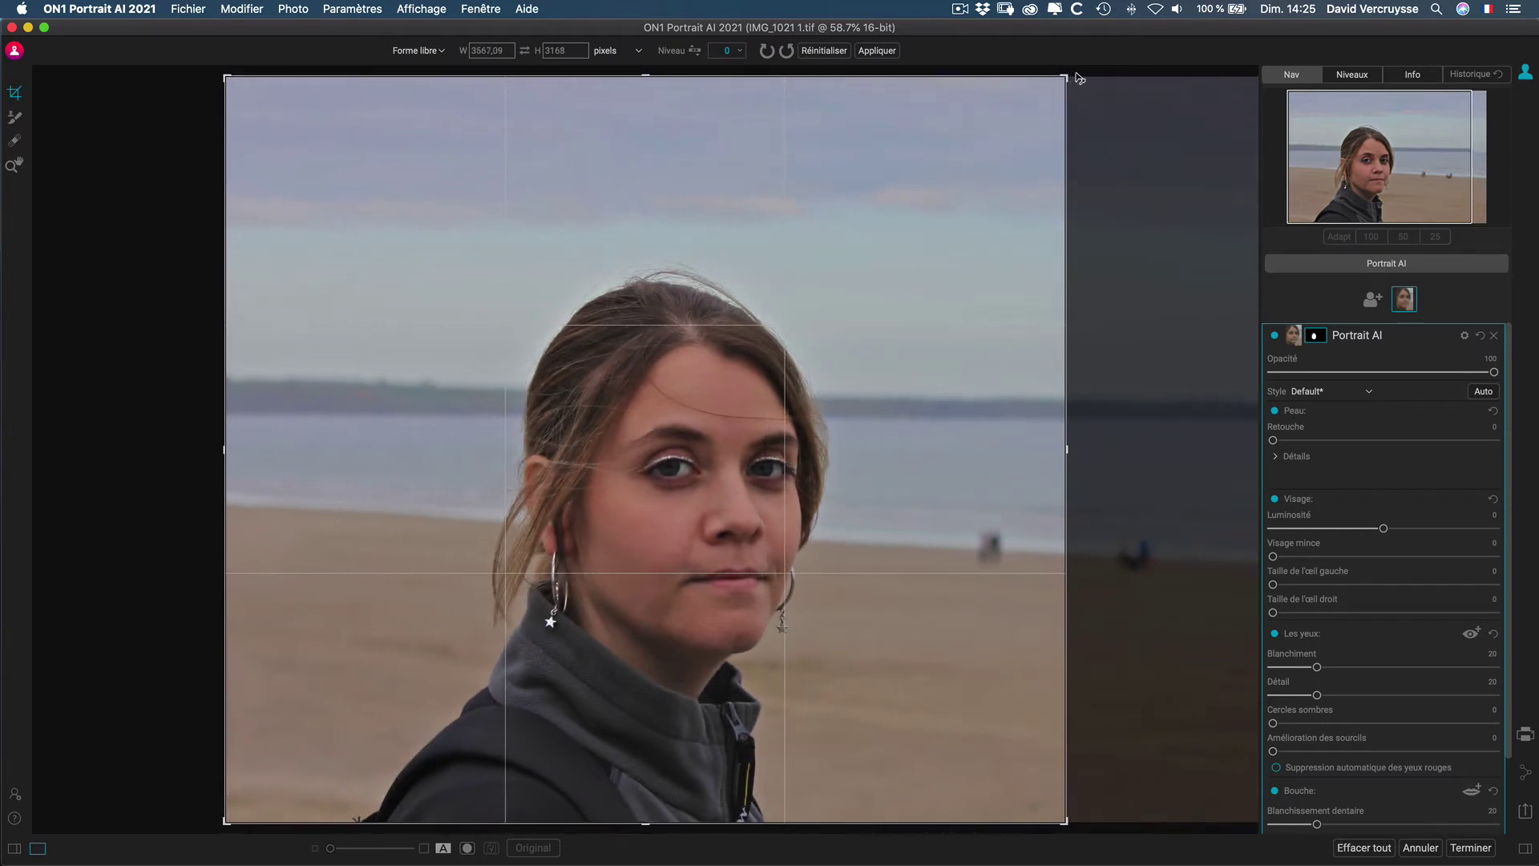
left_click(879, 51)
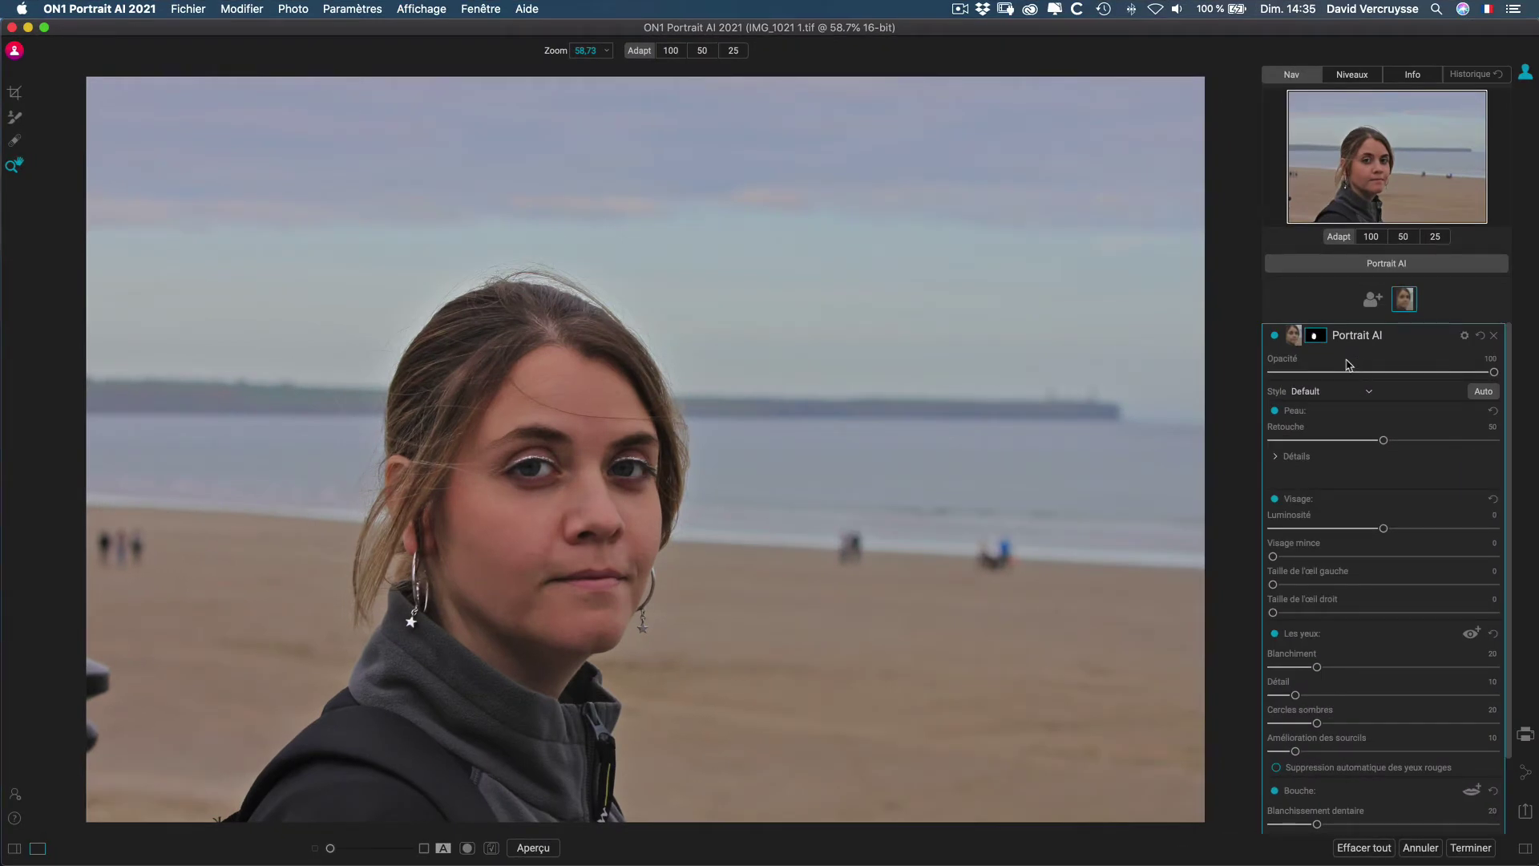
- Show the Portrait AI face mask's options and display the mask as a red overlay on the photo
left_click(1315, 336)
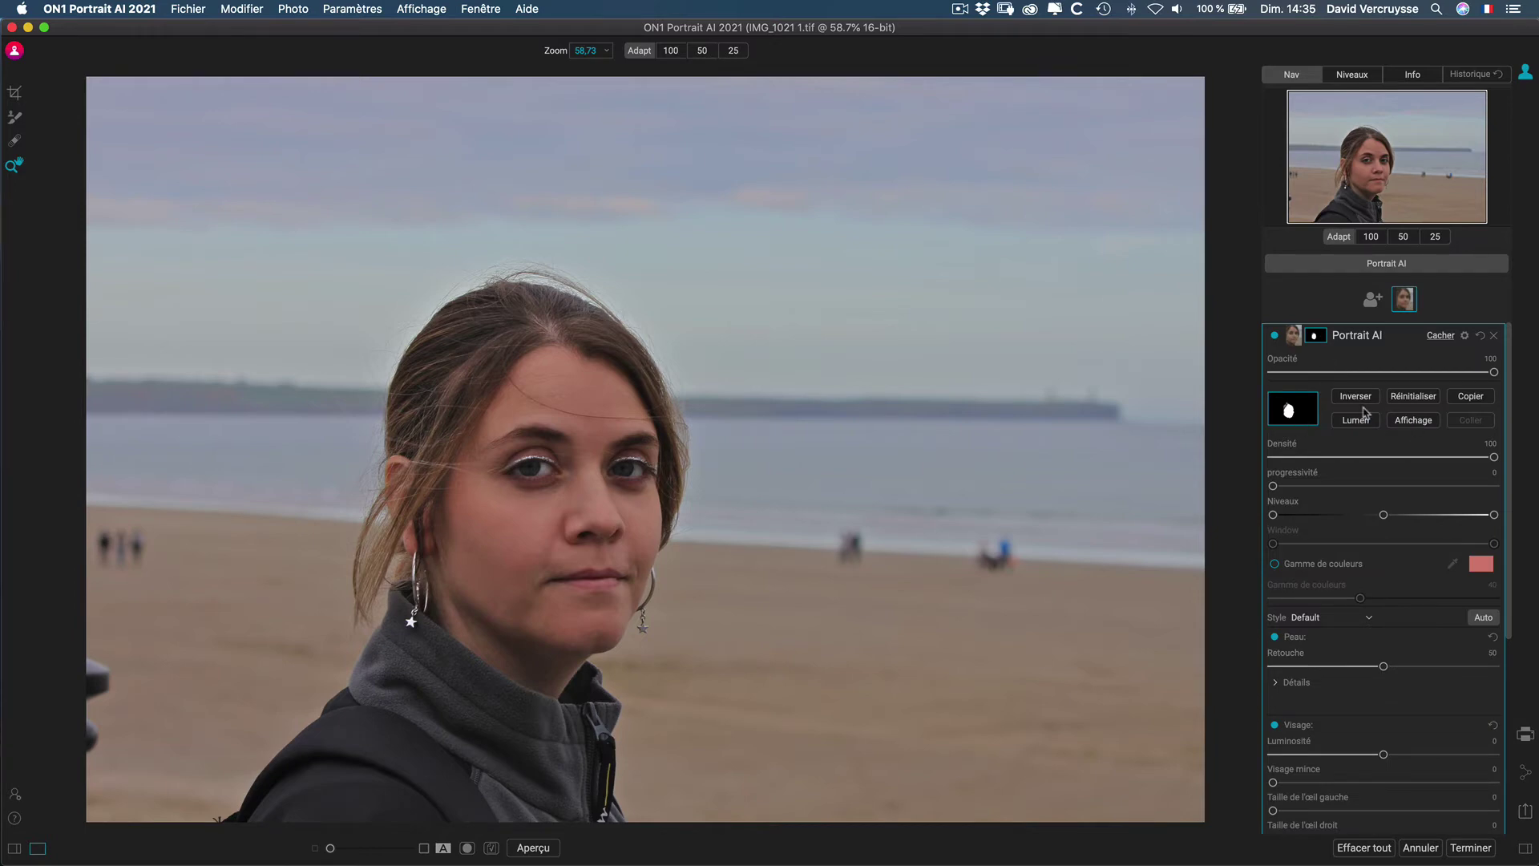
left_click(1318, 337)
left_click(1319, 337)
left_click(1414, 421)
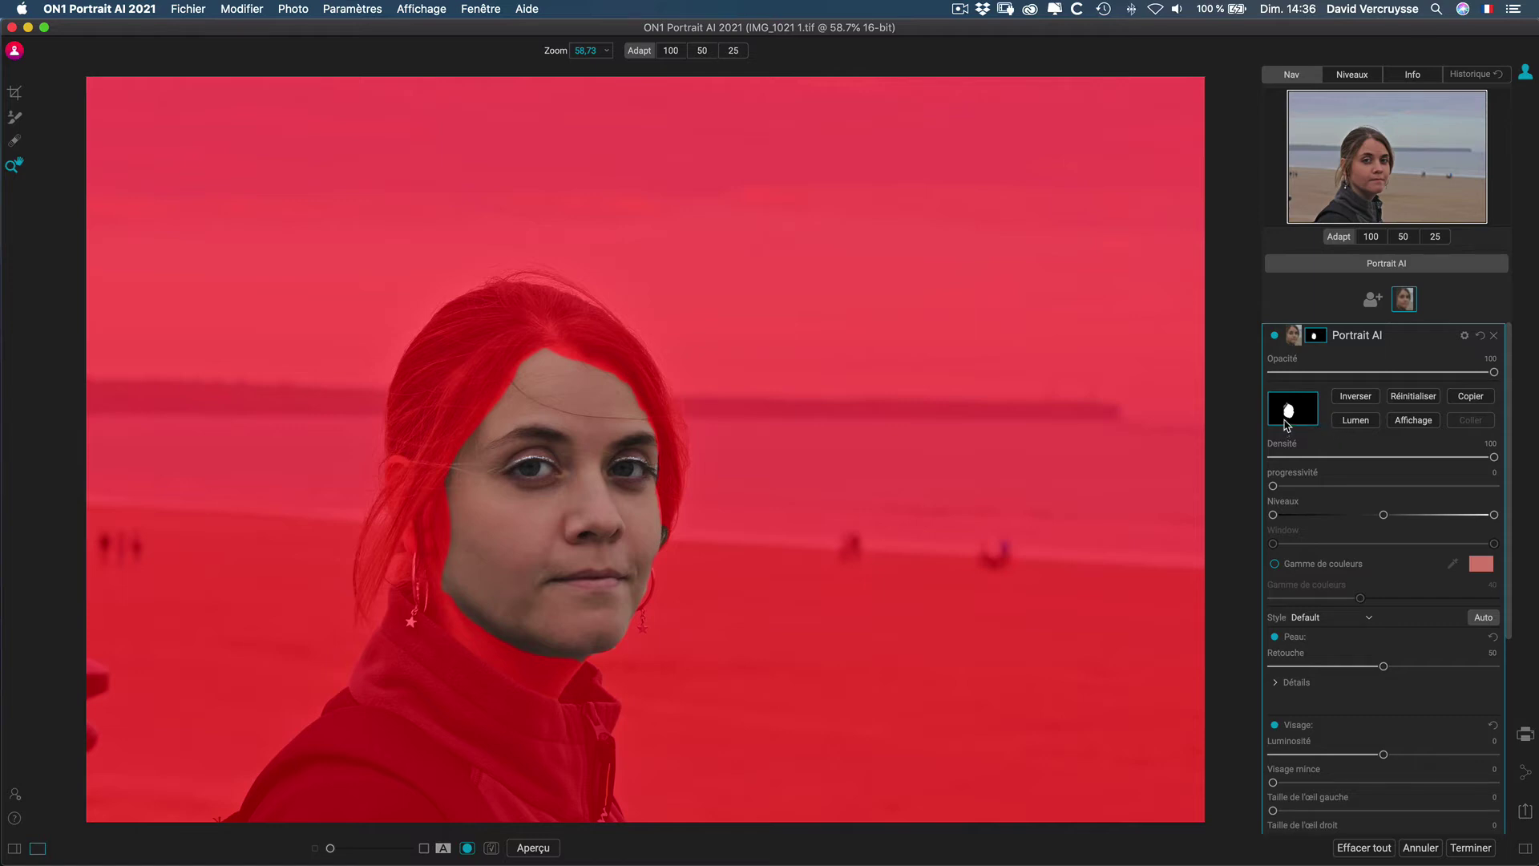
- Set the masking brush size to 200 and paint the mask out along the woman's forehead and hairline
left_click(15, 120)
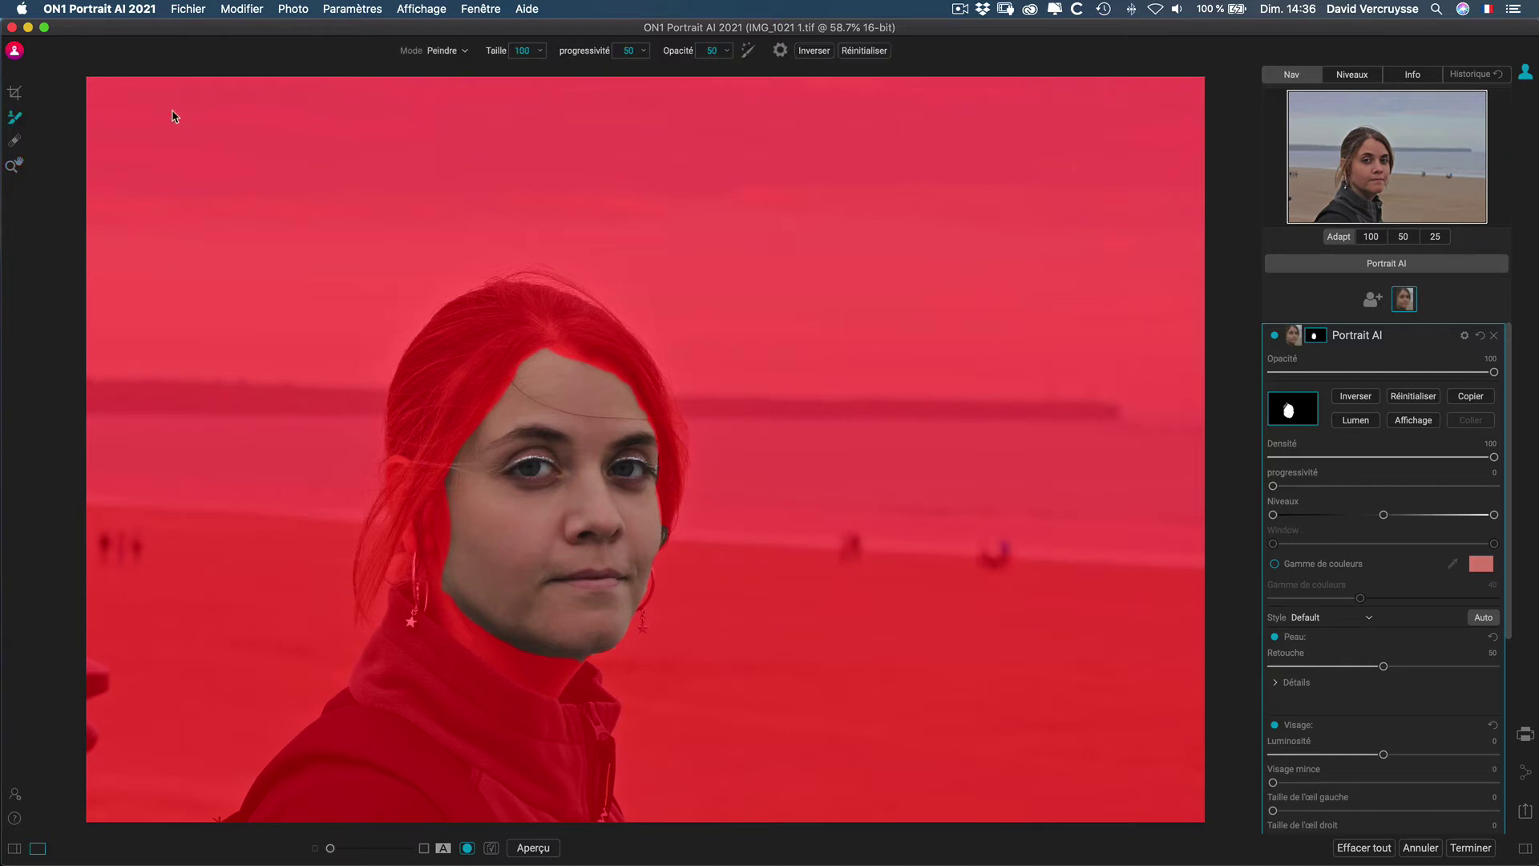
left_click(449, 53)
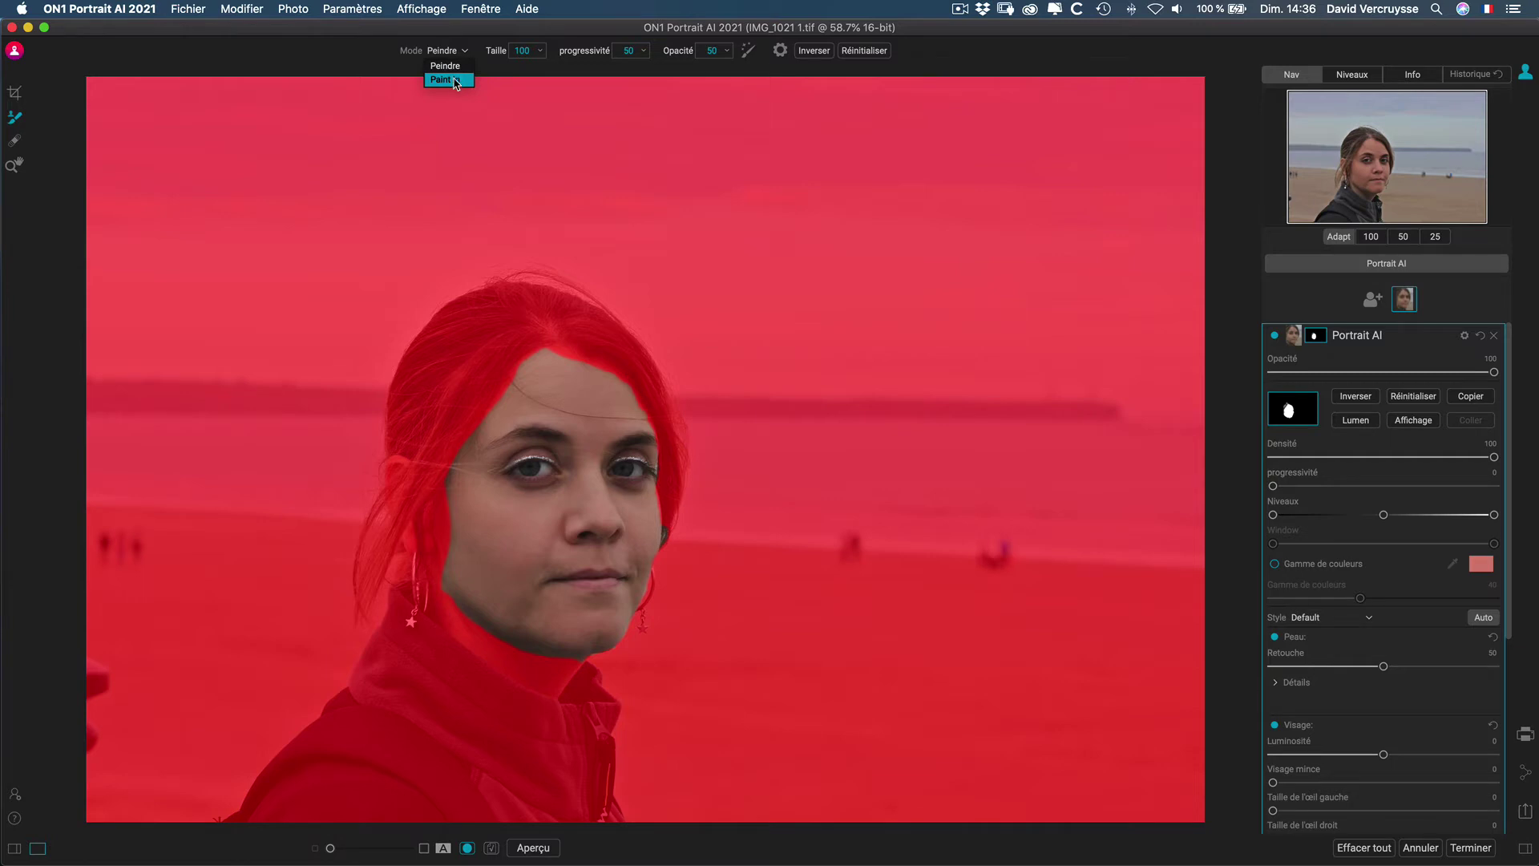
left_click(457, 80)
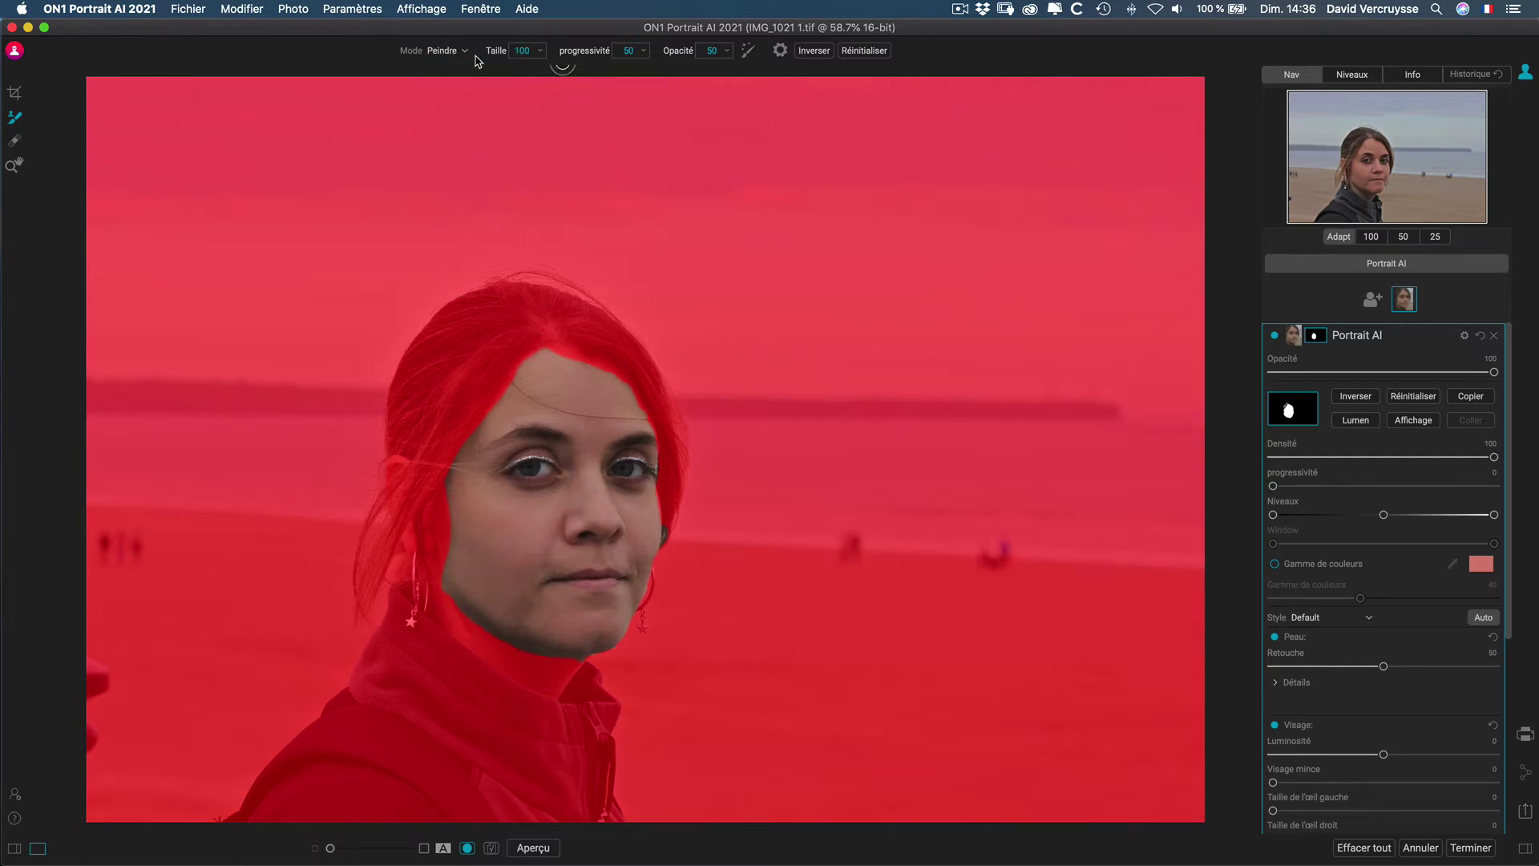
left_click_drag(493, 51, 509, 51)
mouse_move(563, 381)
left_mouse_down()
mouse_move(559, 338)
mouse_move(489, 356)
mouse_move(574, 329)
mouse_move(482, 379)
mouse_move(422, 471)
mouse_move(419, 442)
mouse_move(439, 415)
mouse_move(416, 567)
mouse_move(428, 621)
mouse_move(416, 591)
mouse_move(421, 574)
mouse_move(437, 638)
mouse_move(449, 433)
left_mouse_up()
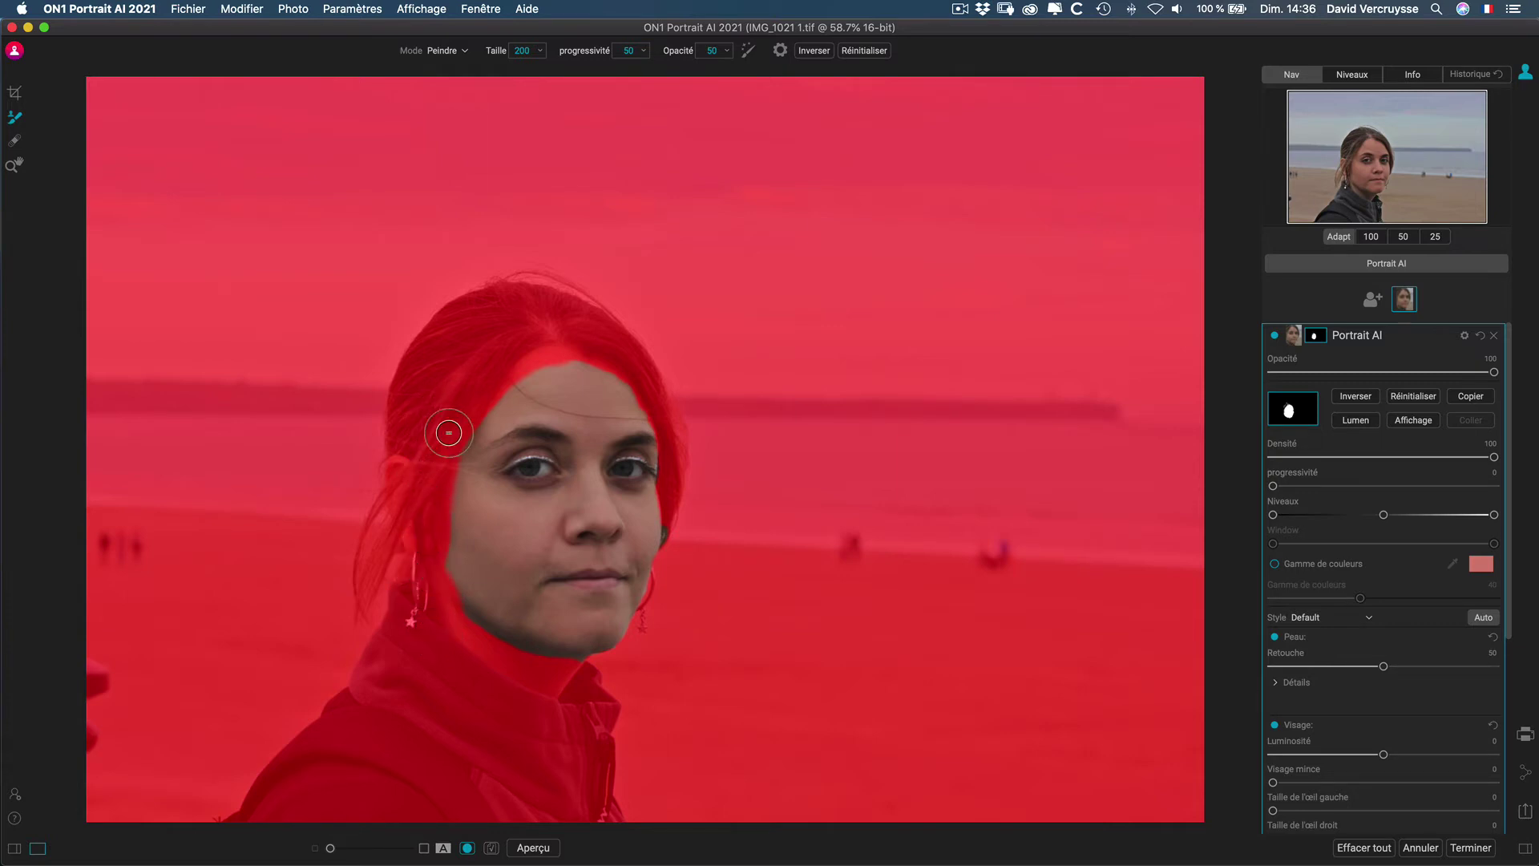
- Switch the masking brush to Paint In and brush along the edge of her cheek down to the jaw
left_click(445, 52)
left_click(446, 64)
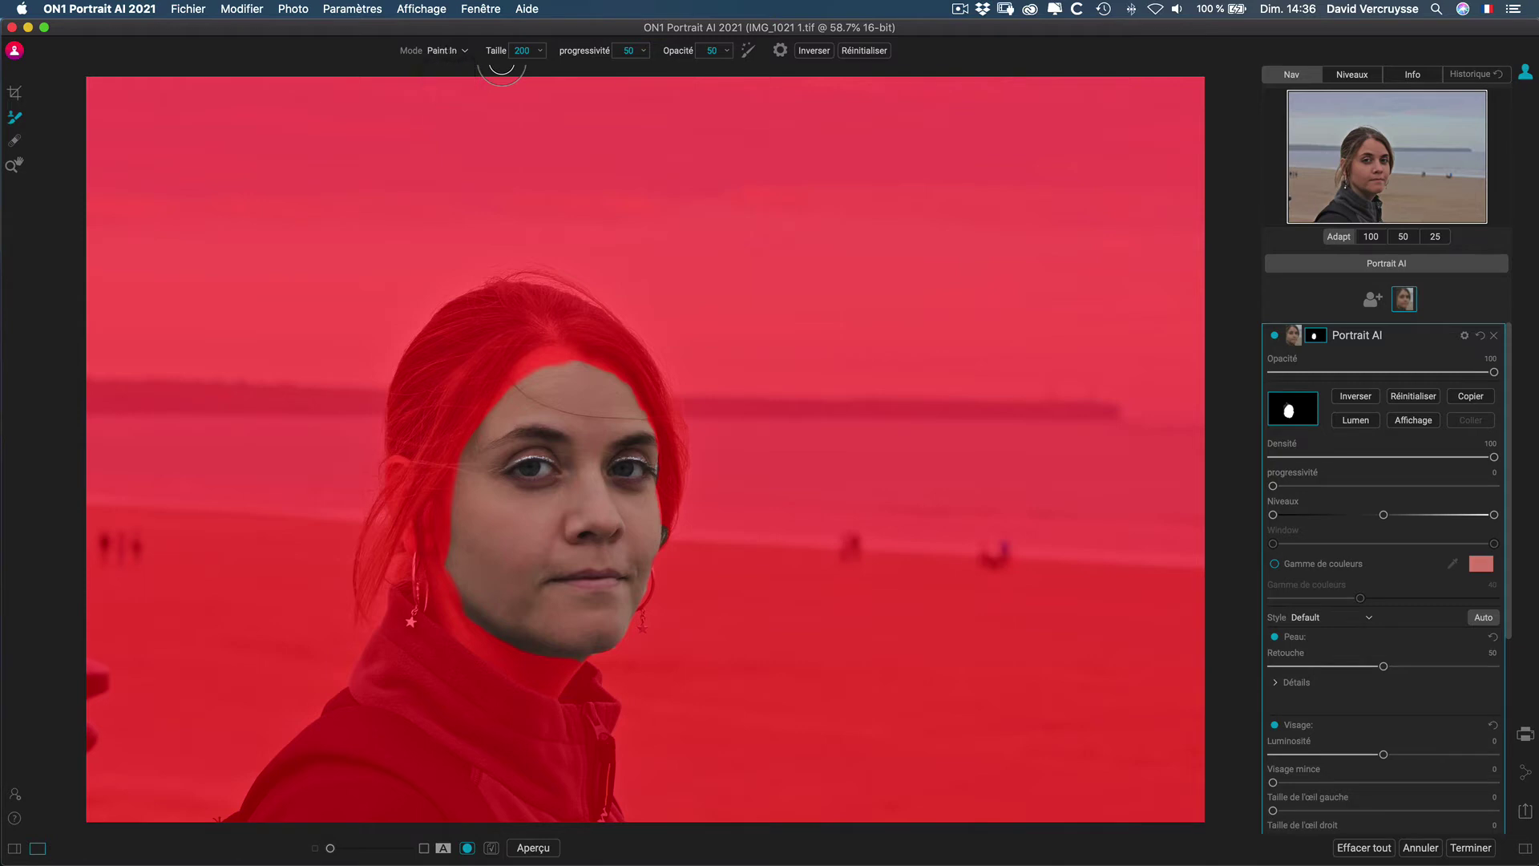
mouse_move(451, 510)
left_mouse_down()
mouse_move(481, 453)
mouse_move(450, 498)
mouse_move(478, 611)
left_mouse_up()
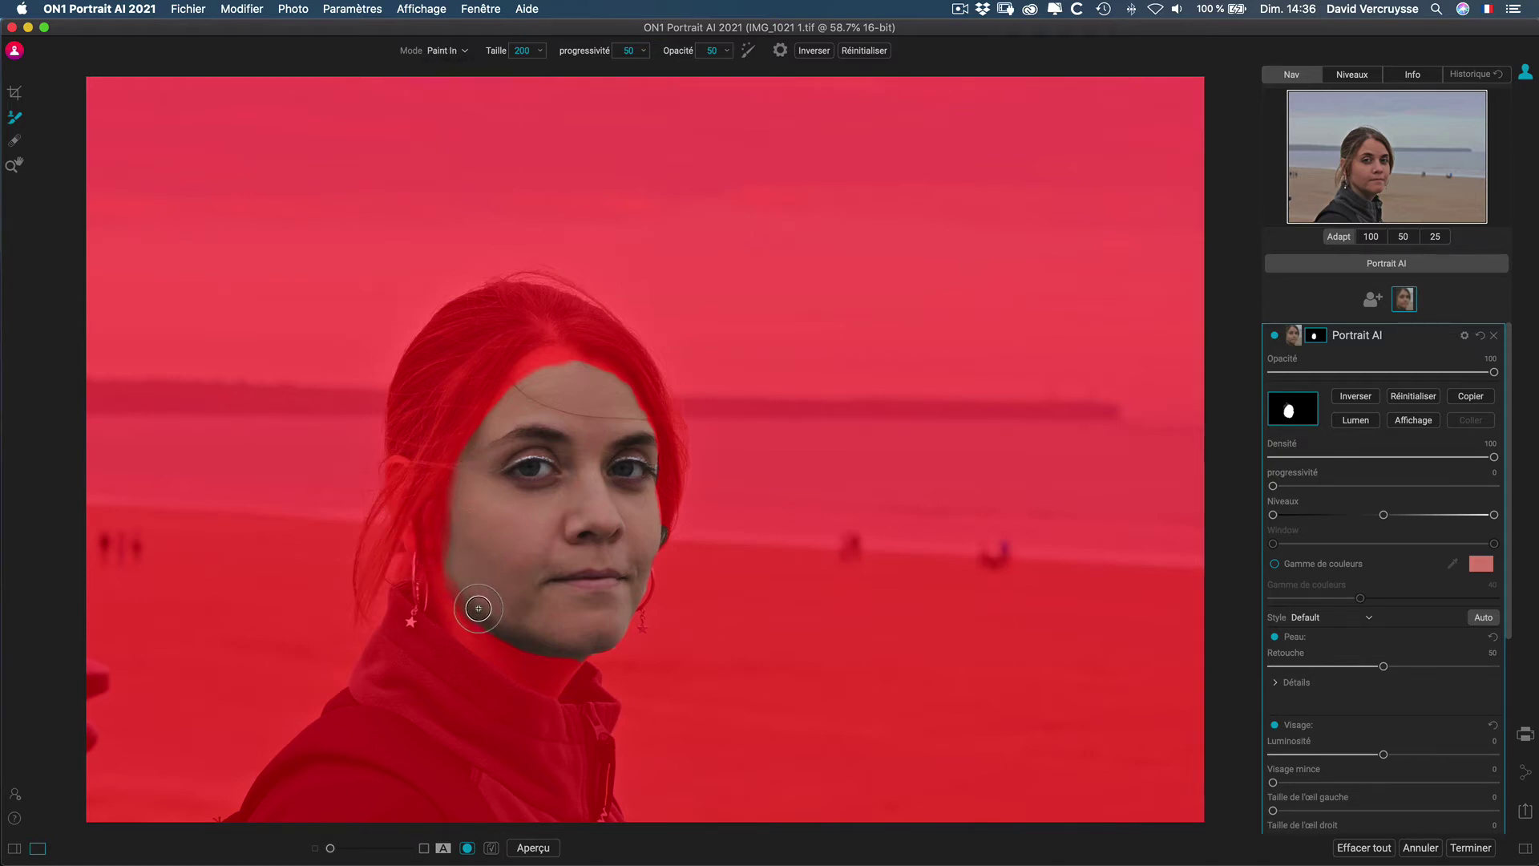
- Set the brush feathering to 100 and opacity to 45, turn on the Perfect Brush and dismiss its explanation
left_click_drag(582, 53, 666, 52)
left_click(694, 46)
left_click(672, 52)
left_click(750, 53)
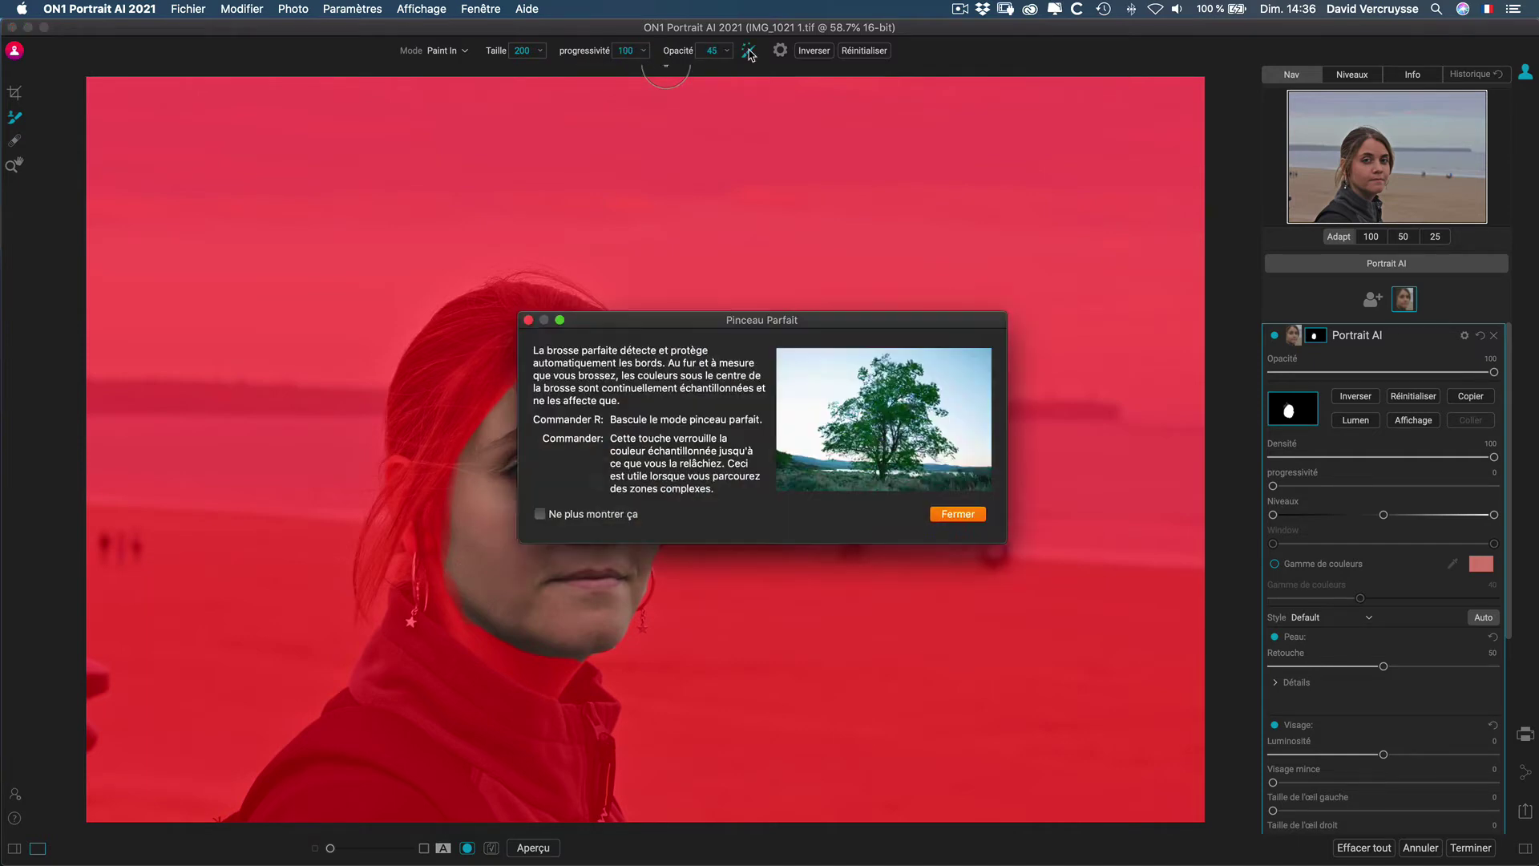
left_click(964, 518)
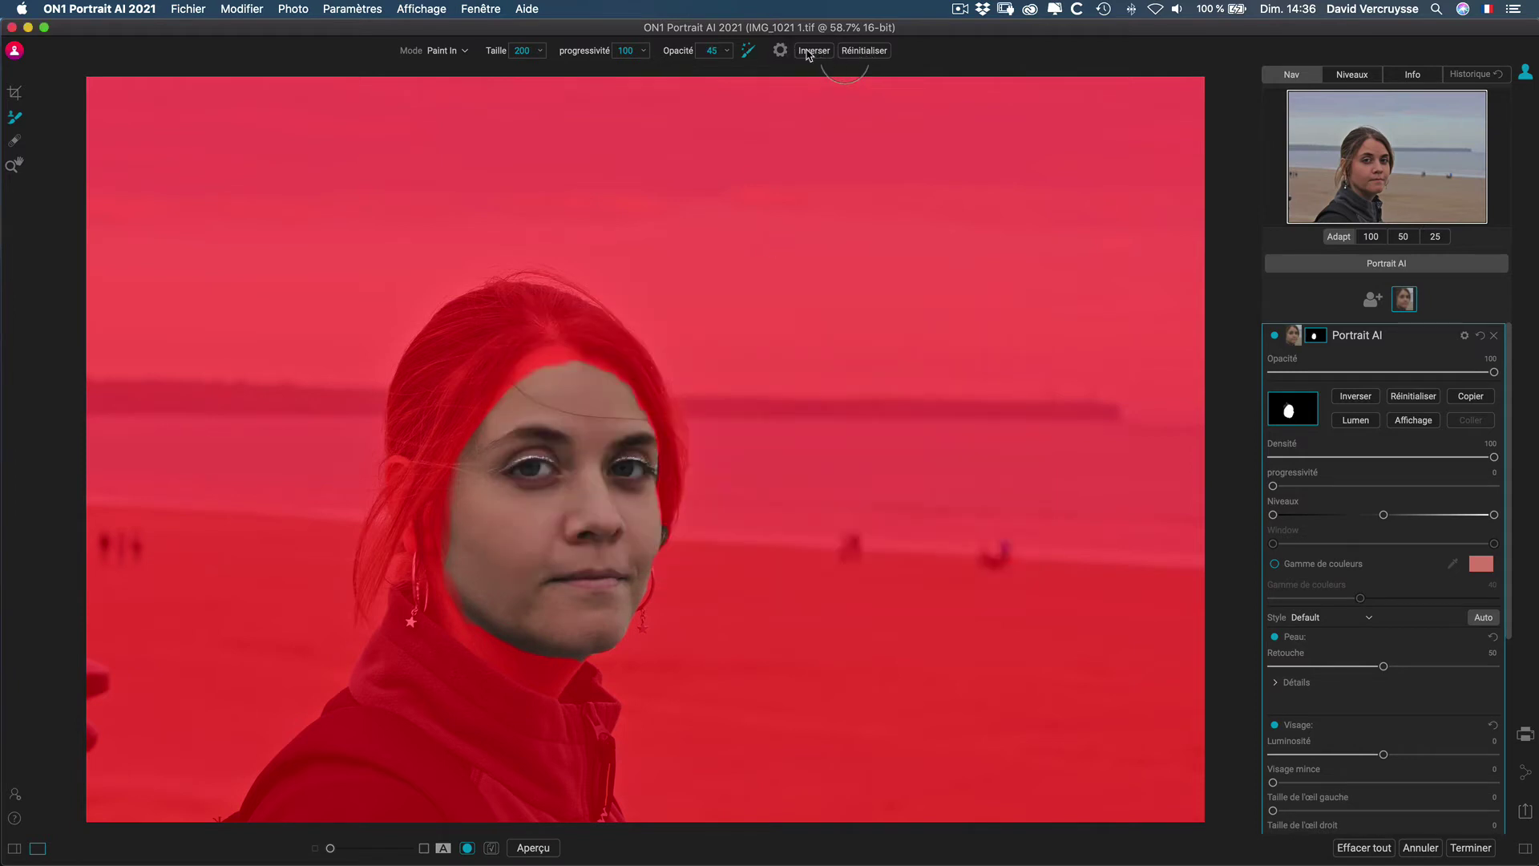
left_click(780, 51)
left_click(464, 52)
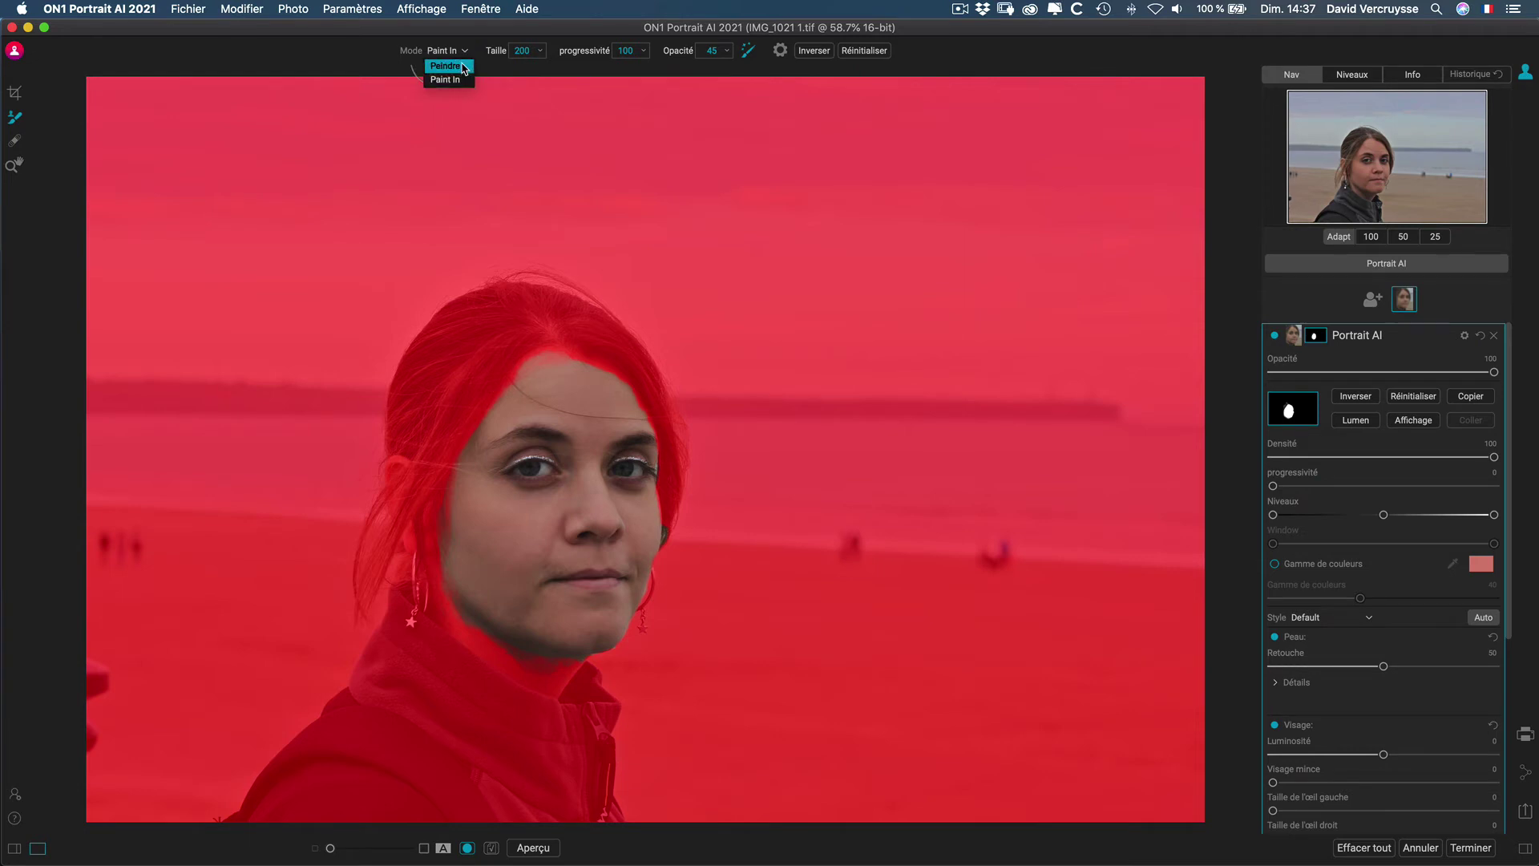
left_click(501, 69)
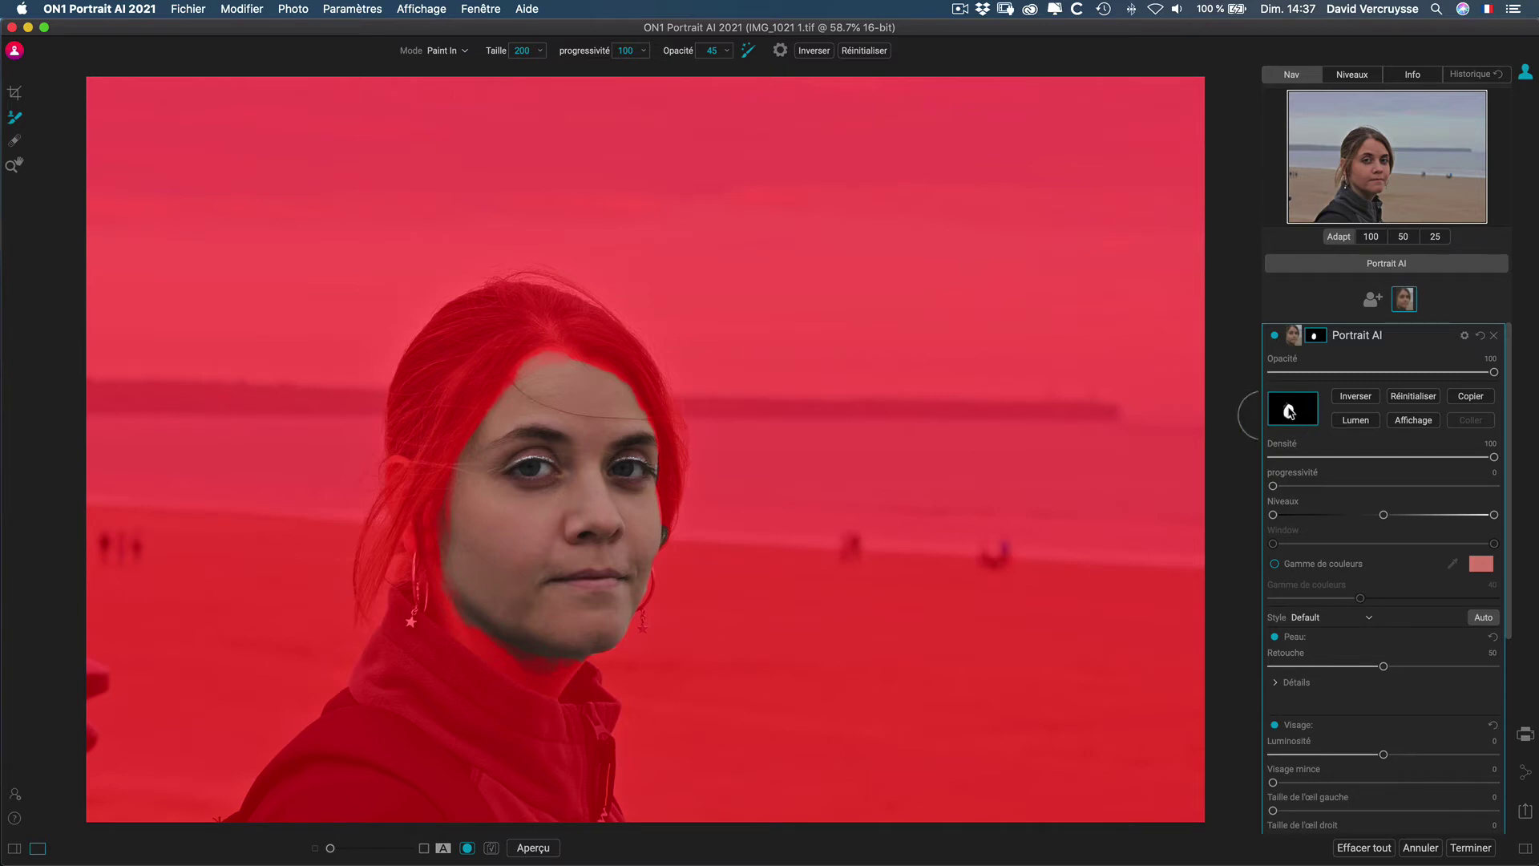
- Try the face mask's density at 30 and 50, and restore it to 100
left_click(1316, 336)
left_click(1316, 336)
left_click_drag(1494, 458, 1340, 458)
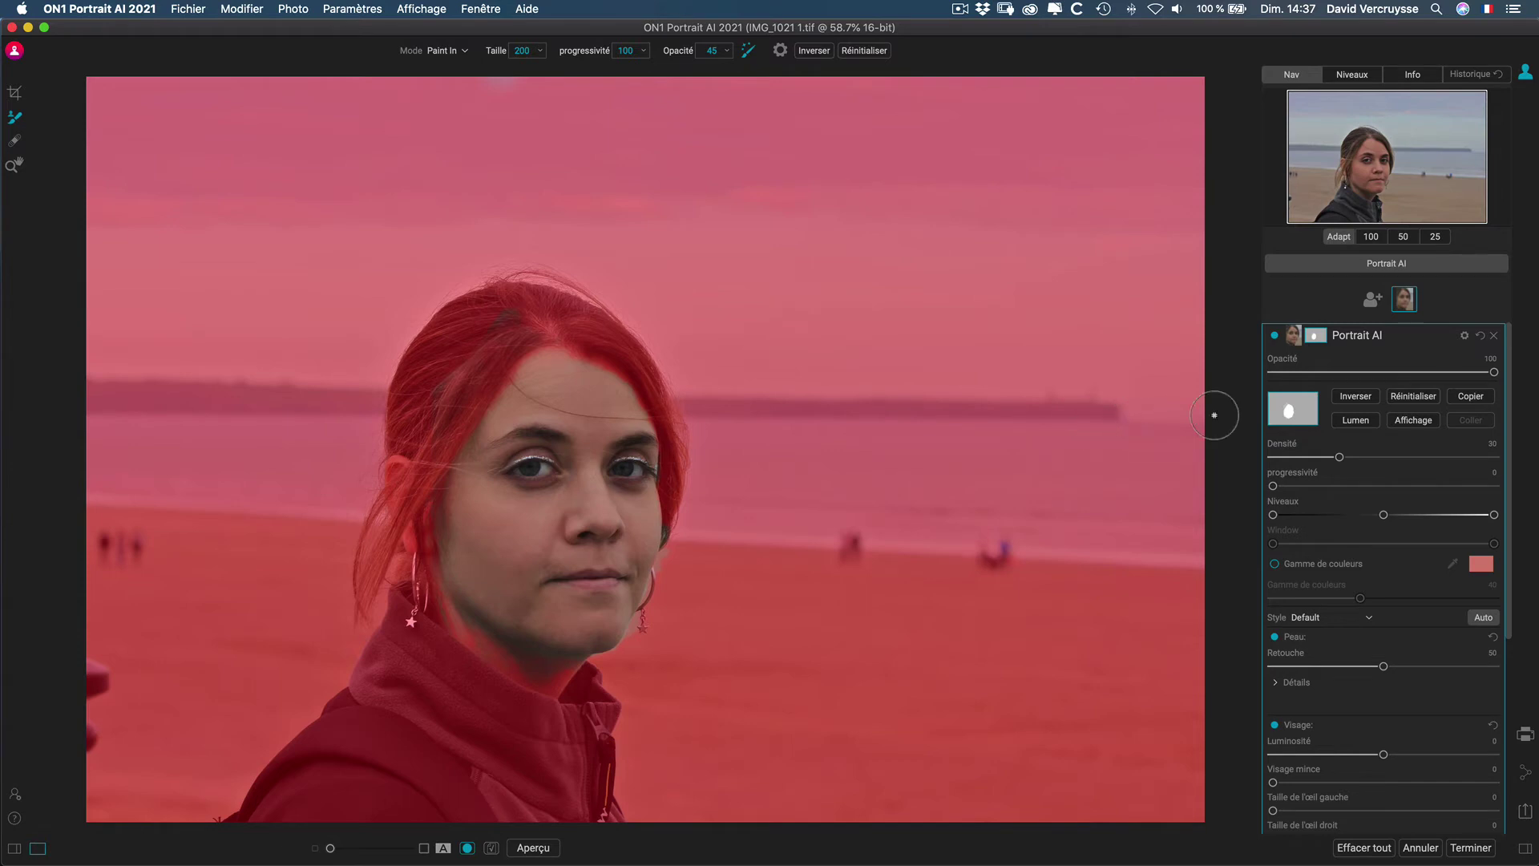
left_click_drag(1338, 457, 1384, 458)
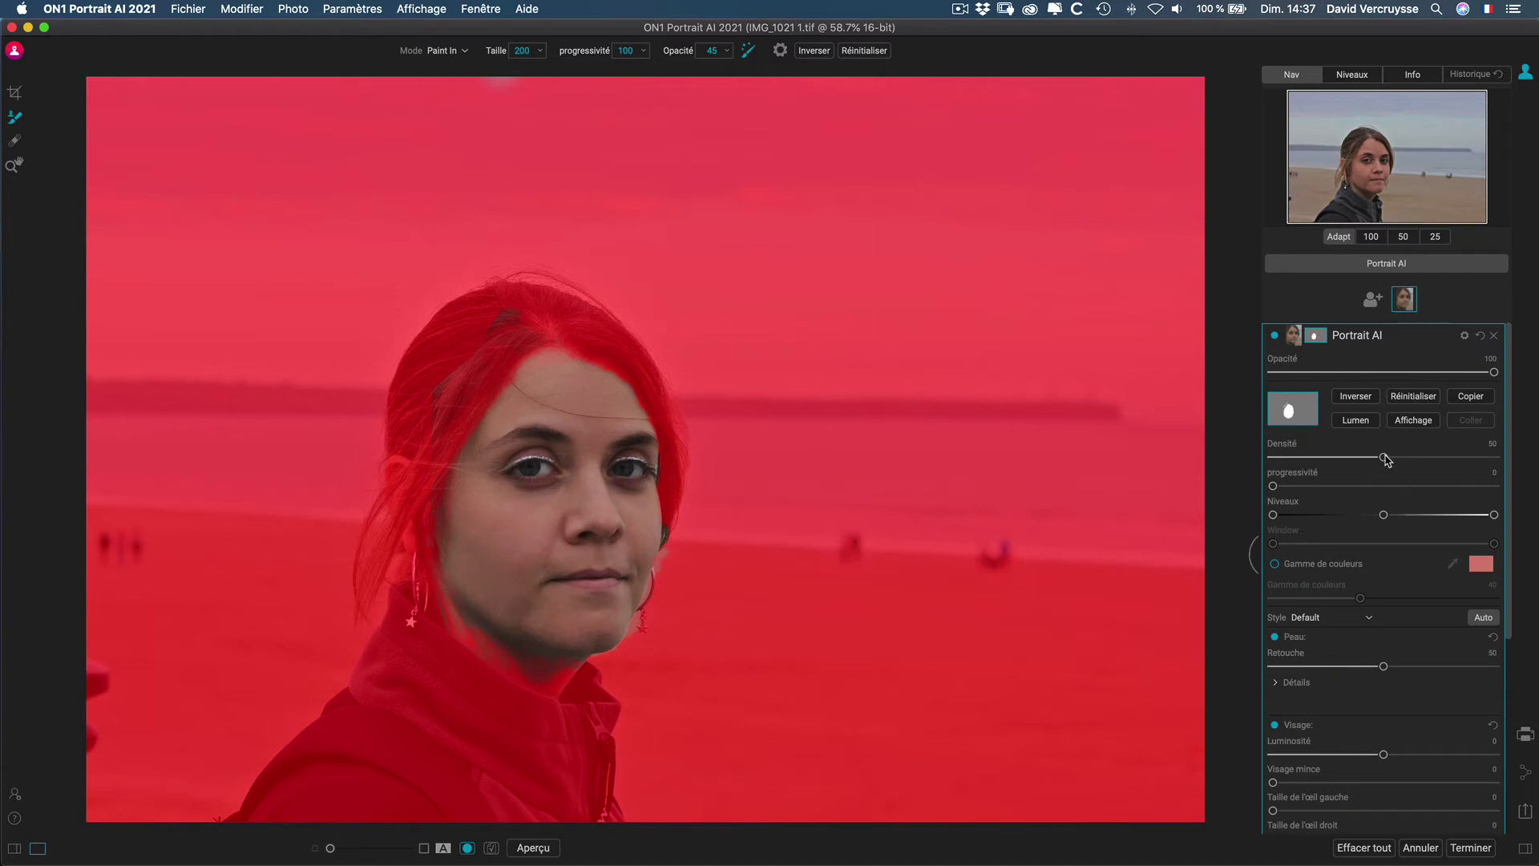
left_click_drag(1383, 457, 1526, 456)
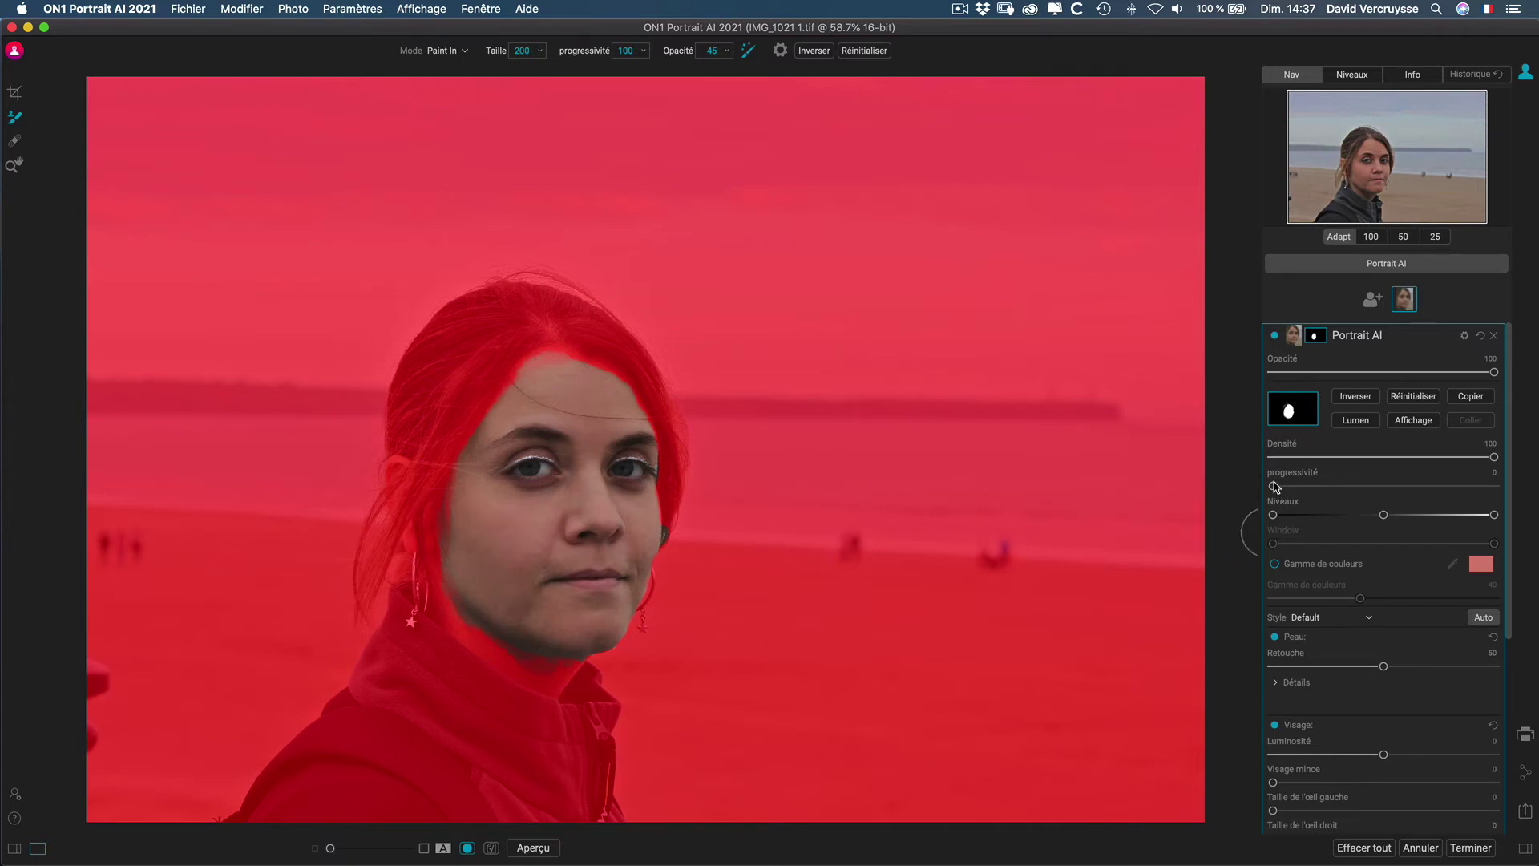
- Feather the face mask to 70 and collapse the mask options
left_click_drag(1279, 486, 1424, 487)
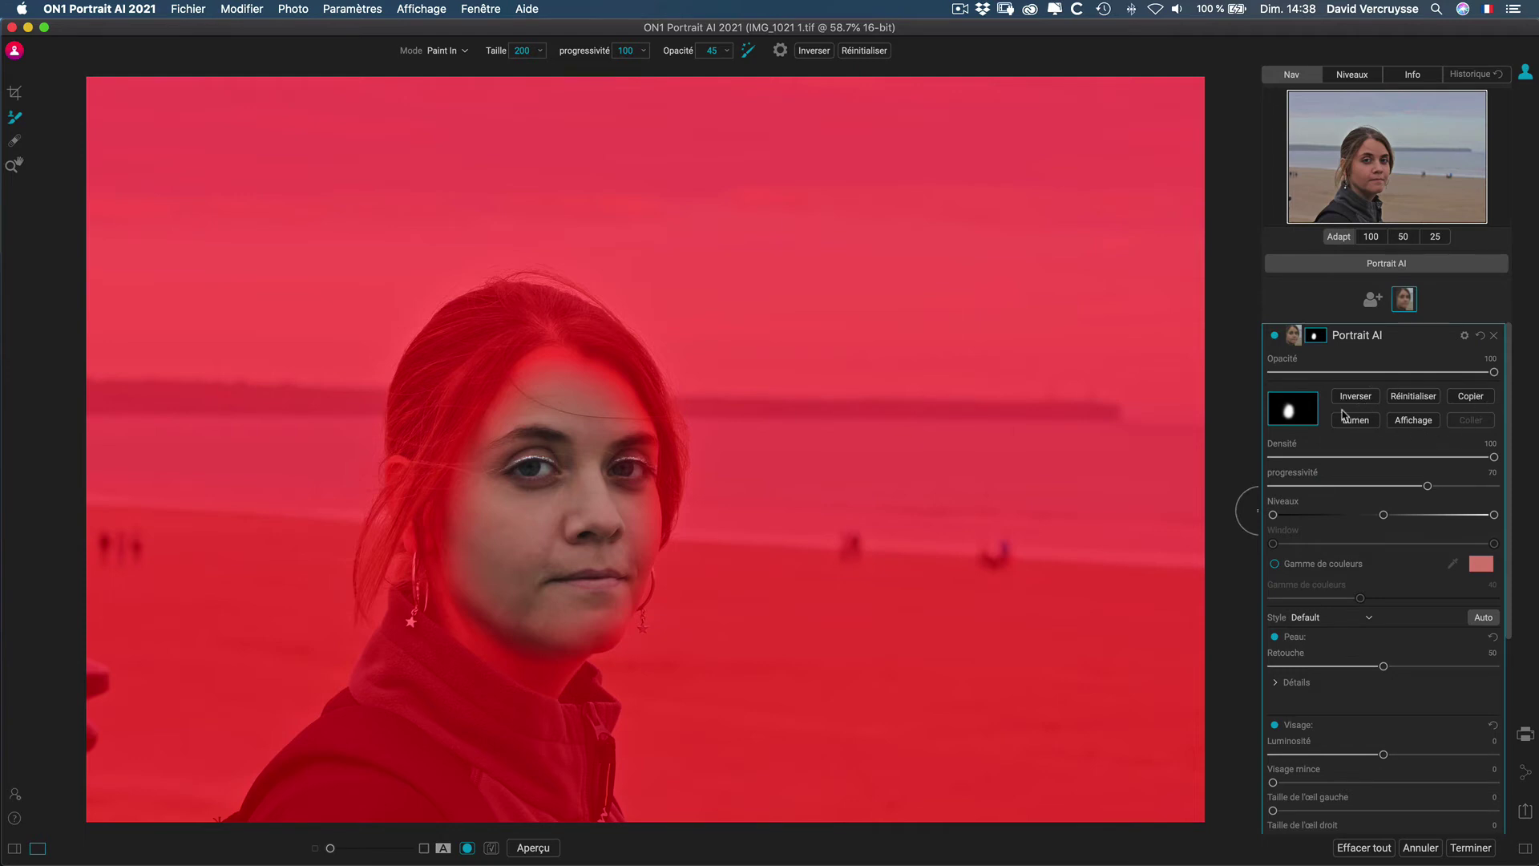
left_click(1313, 338)
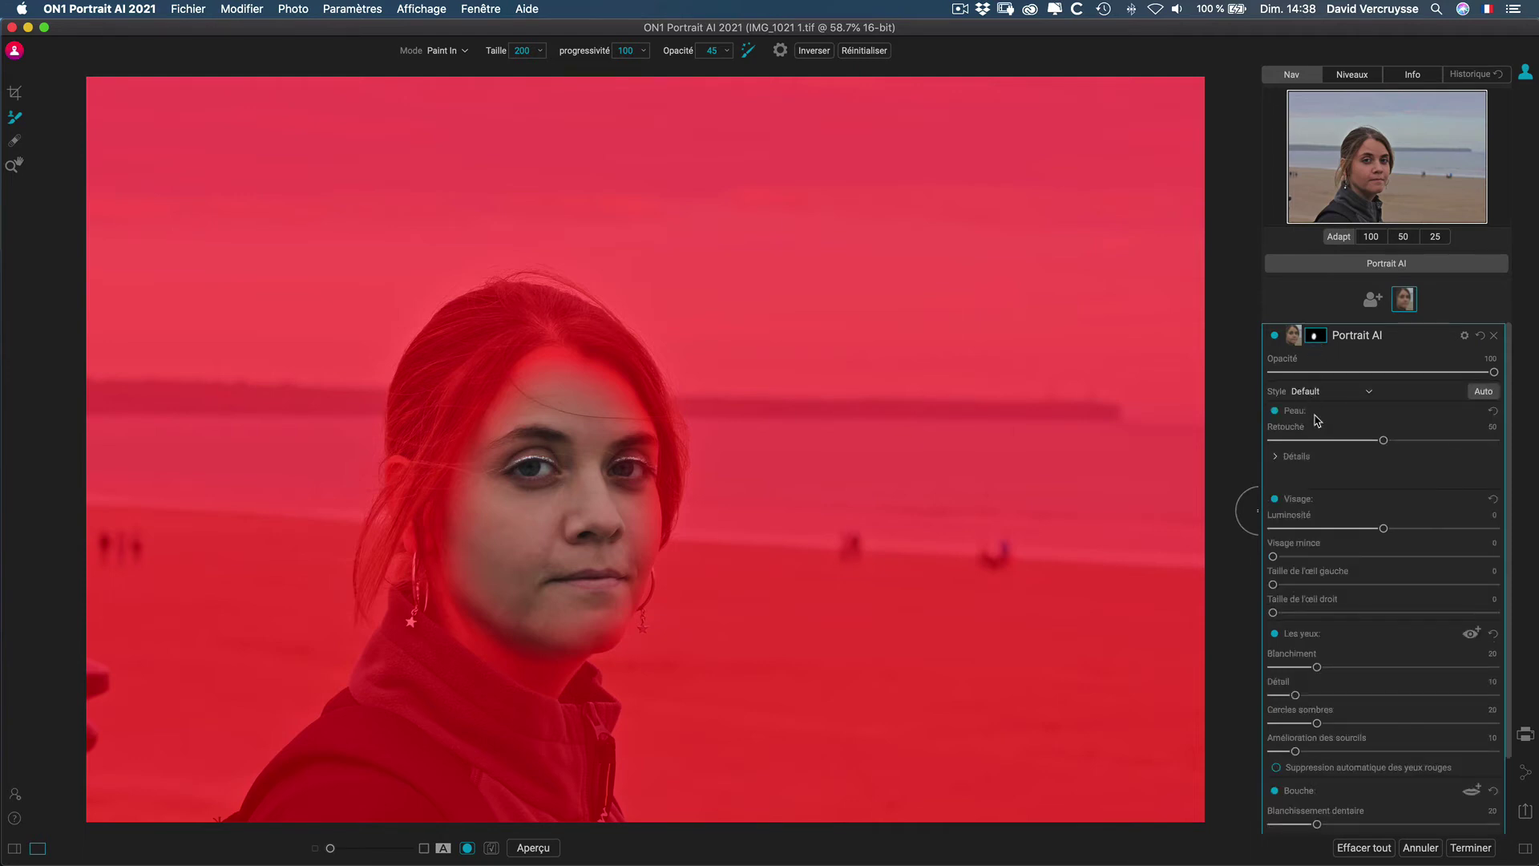
- Apply the All Off retouching style, preview Legacy, and restore the Default style
left_click(1370, 394)
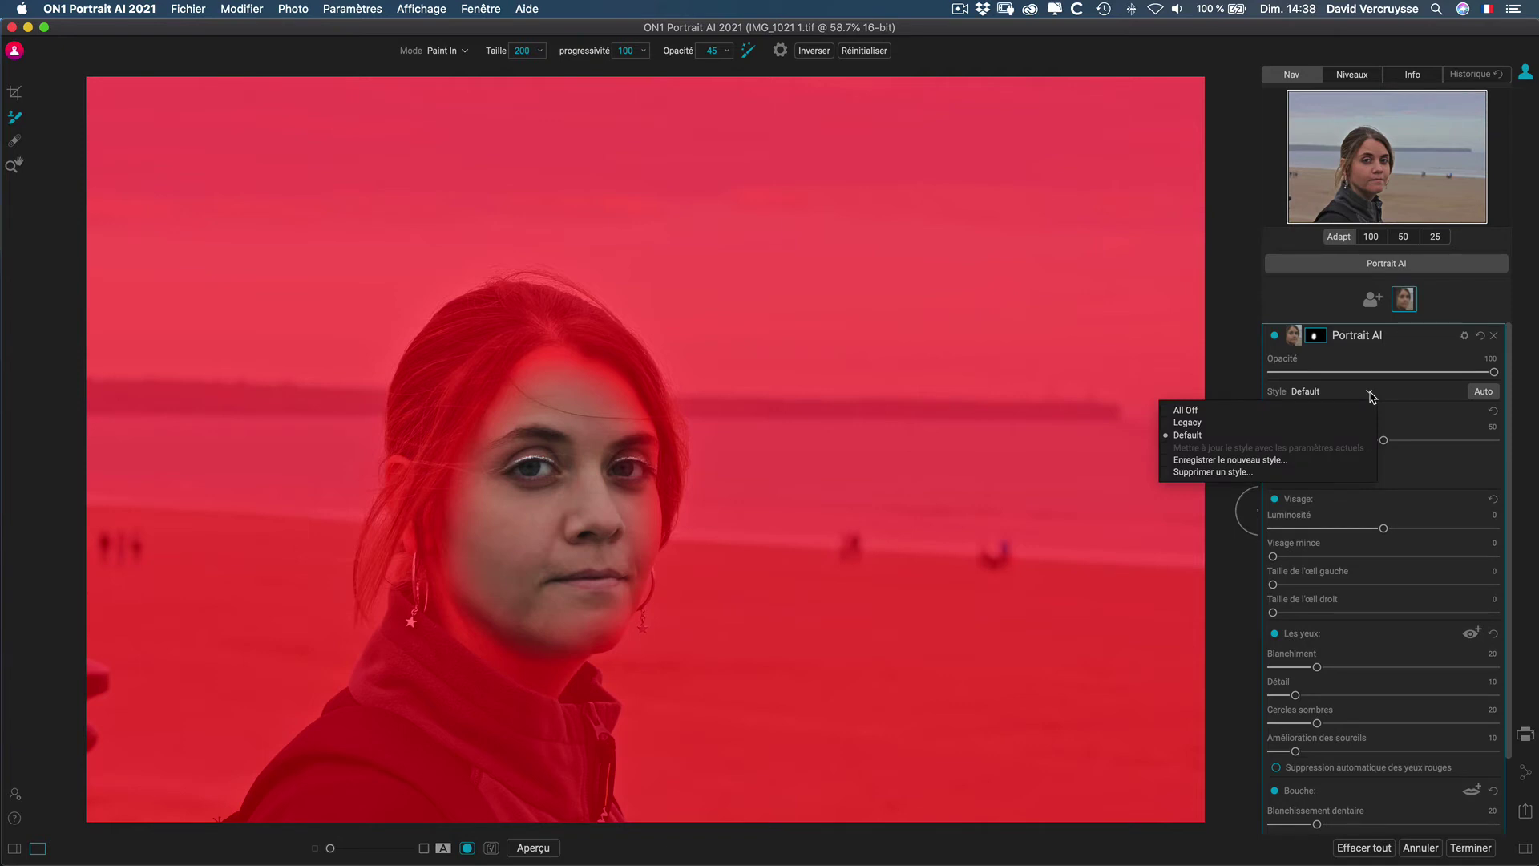
left_click(1208, 412)
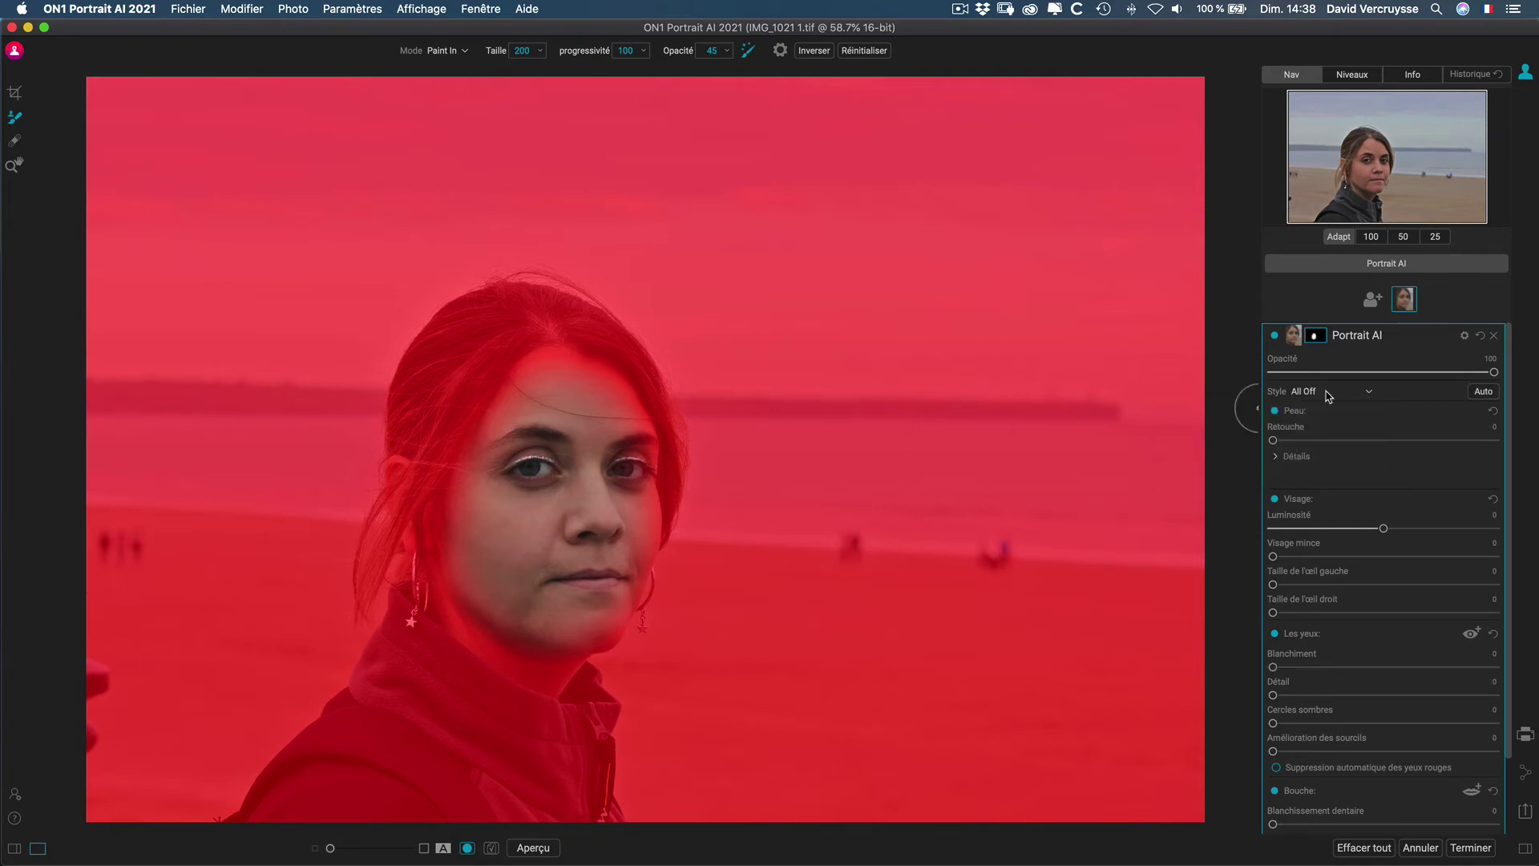
left_click(1315, 393)
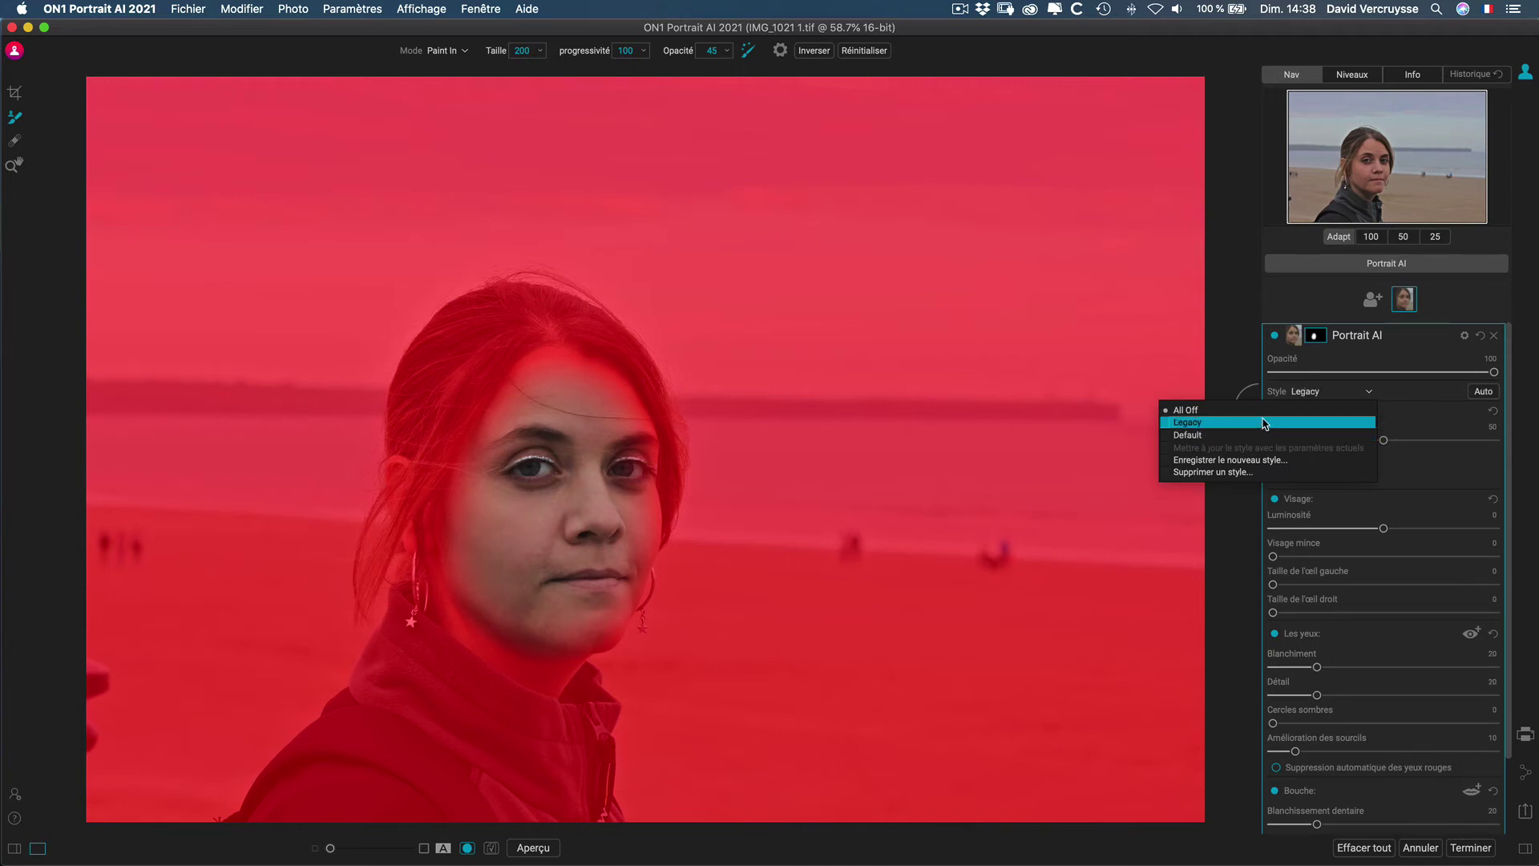
left_click(1229, 438)
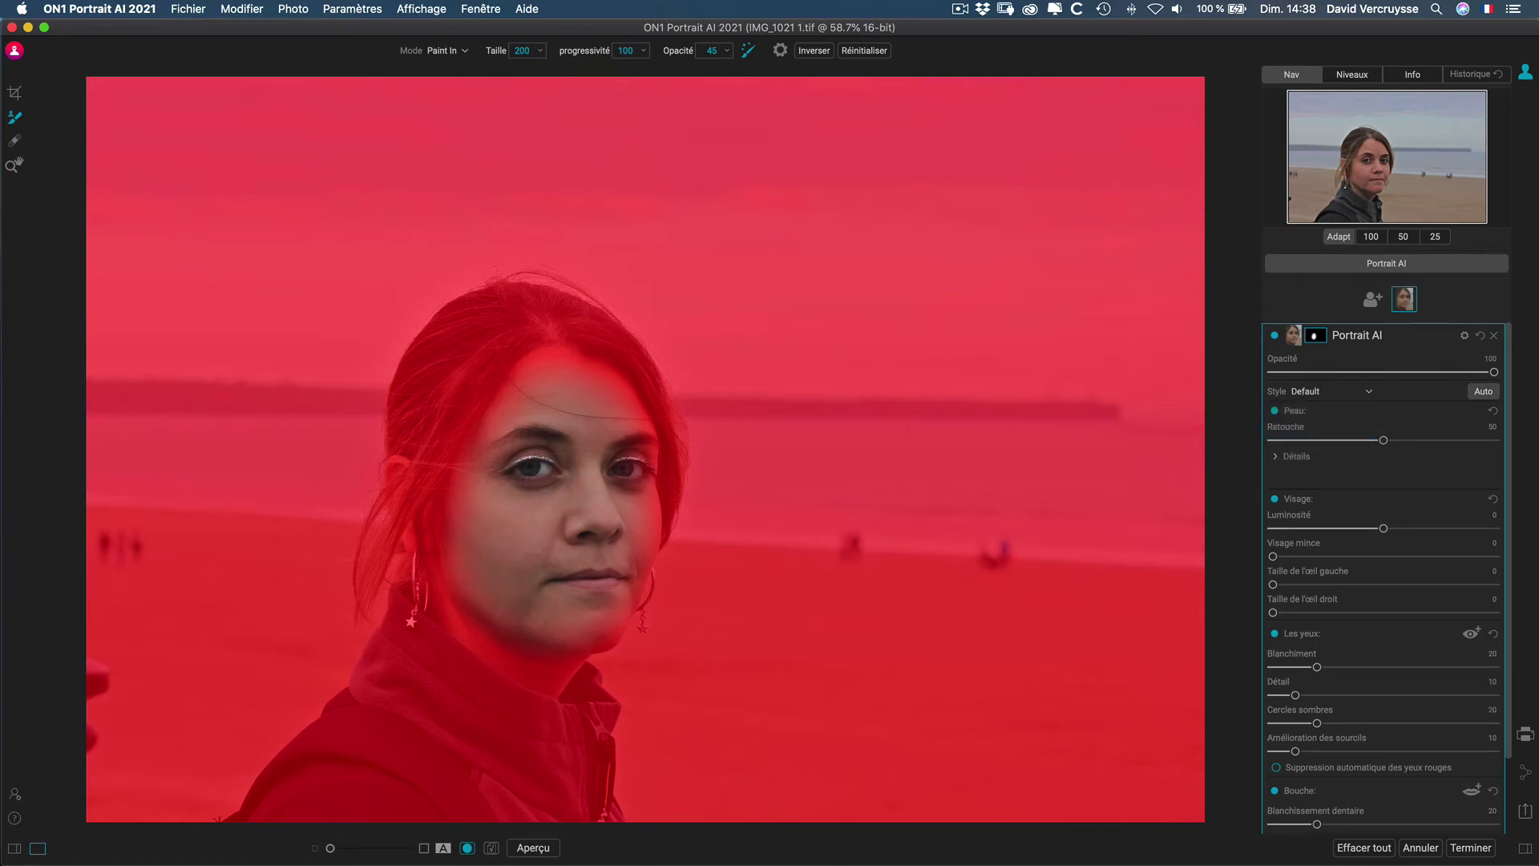
- Check the Portrait AI Default option in the general preferences and accept the preferences
left_click(18, 795)
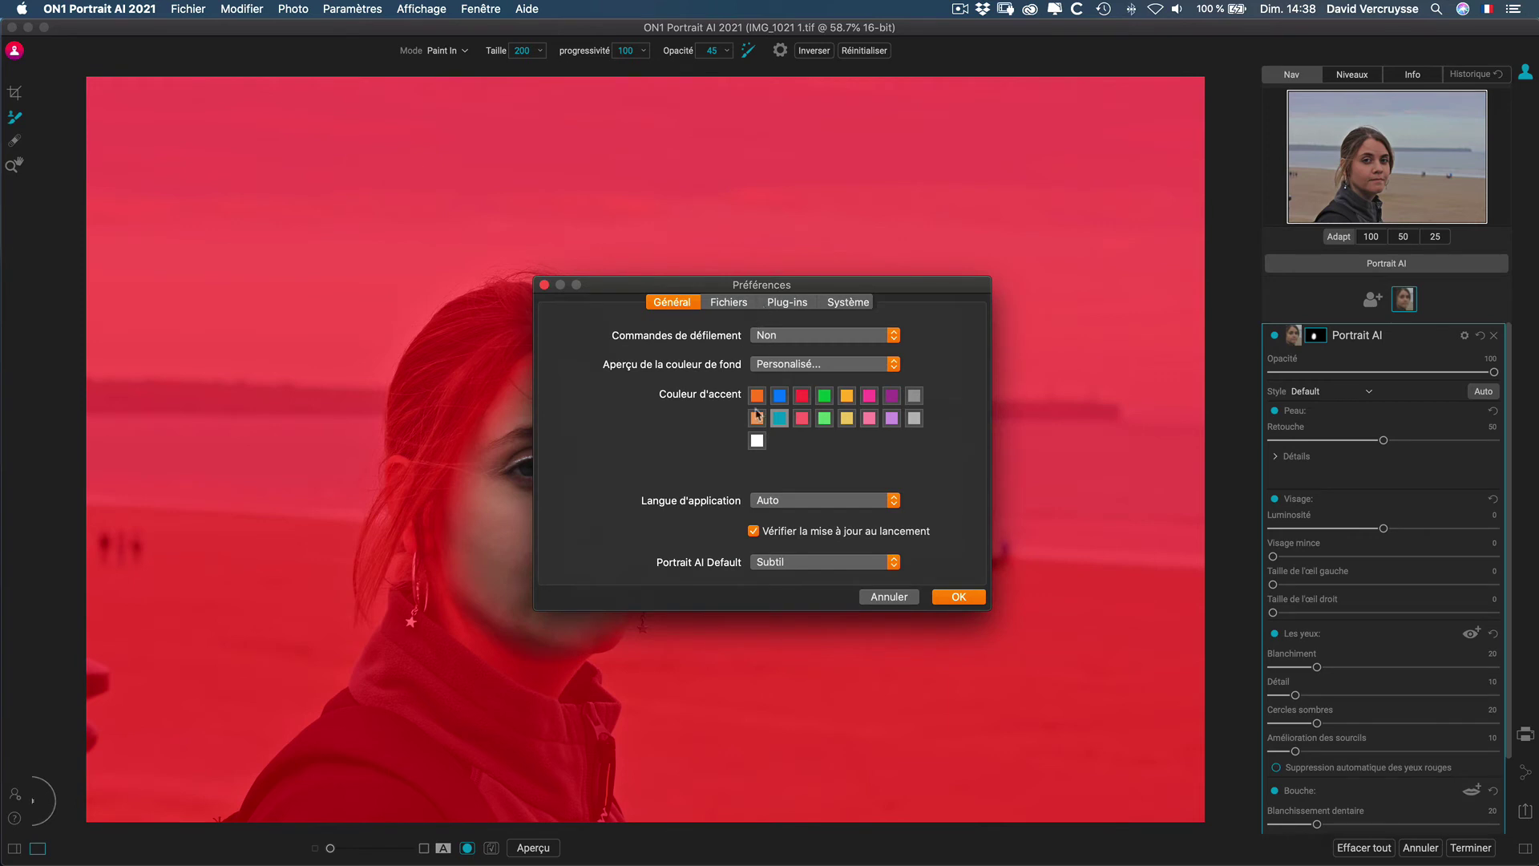
left_click(772, 564)
left_click(696, 535)
left_click(952, 600)
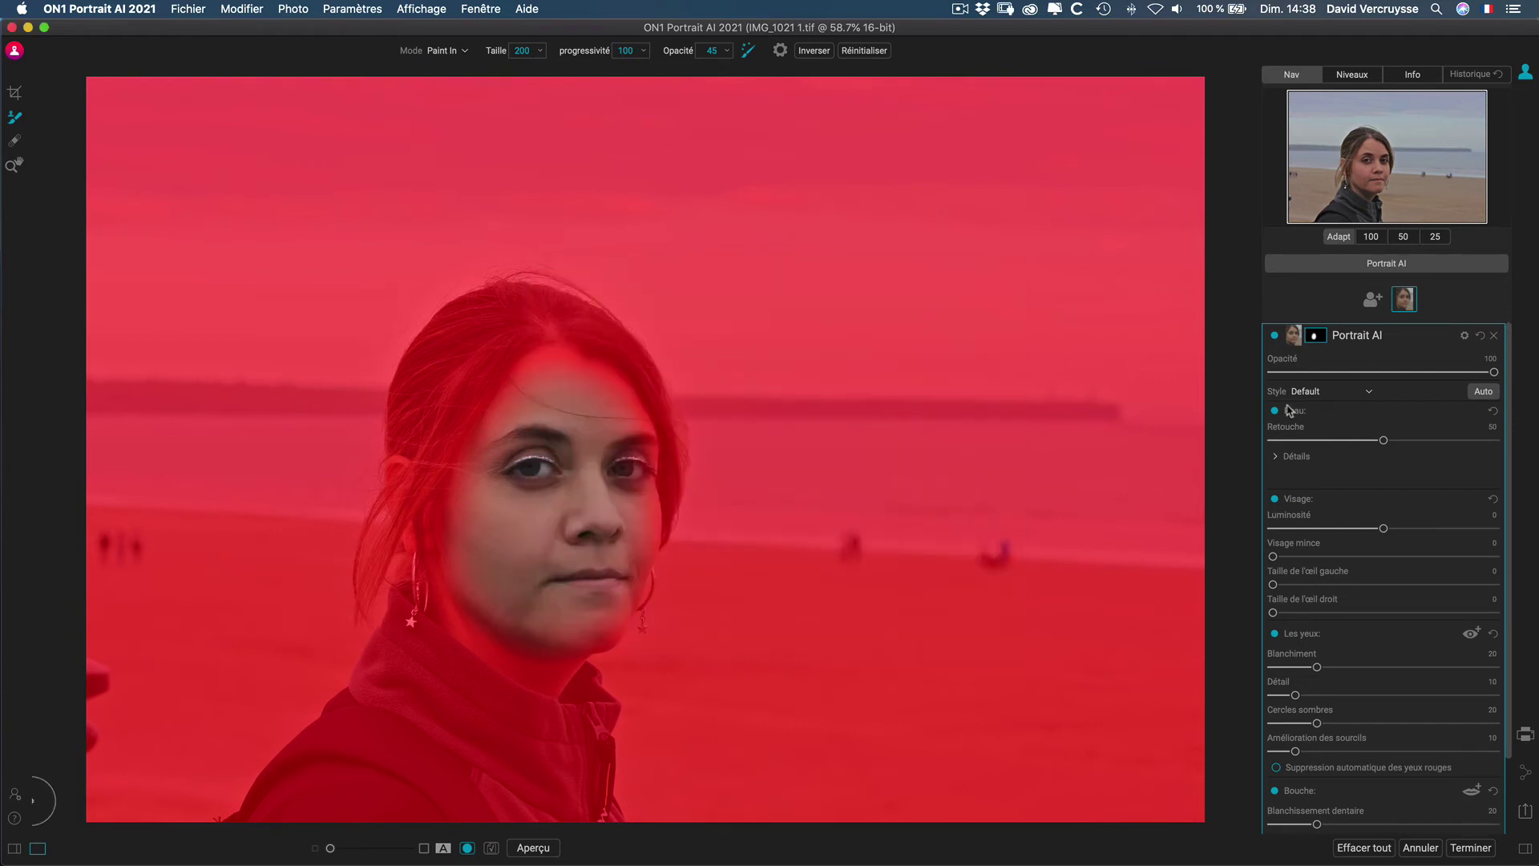
- Review the face mask's options again and collapse them to return to the retouching settings
left_click(1316, 336)
left_click(1318, 341)
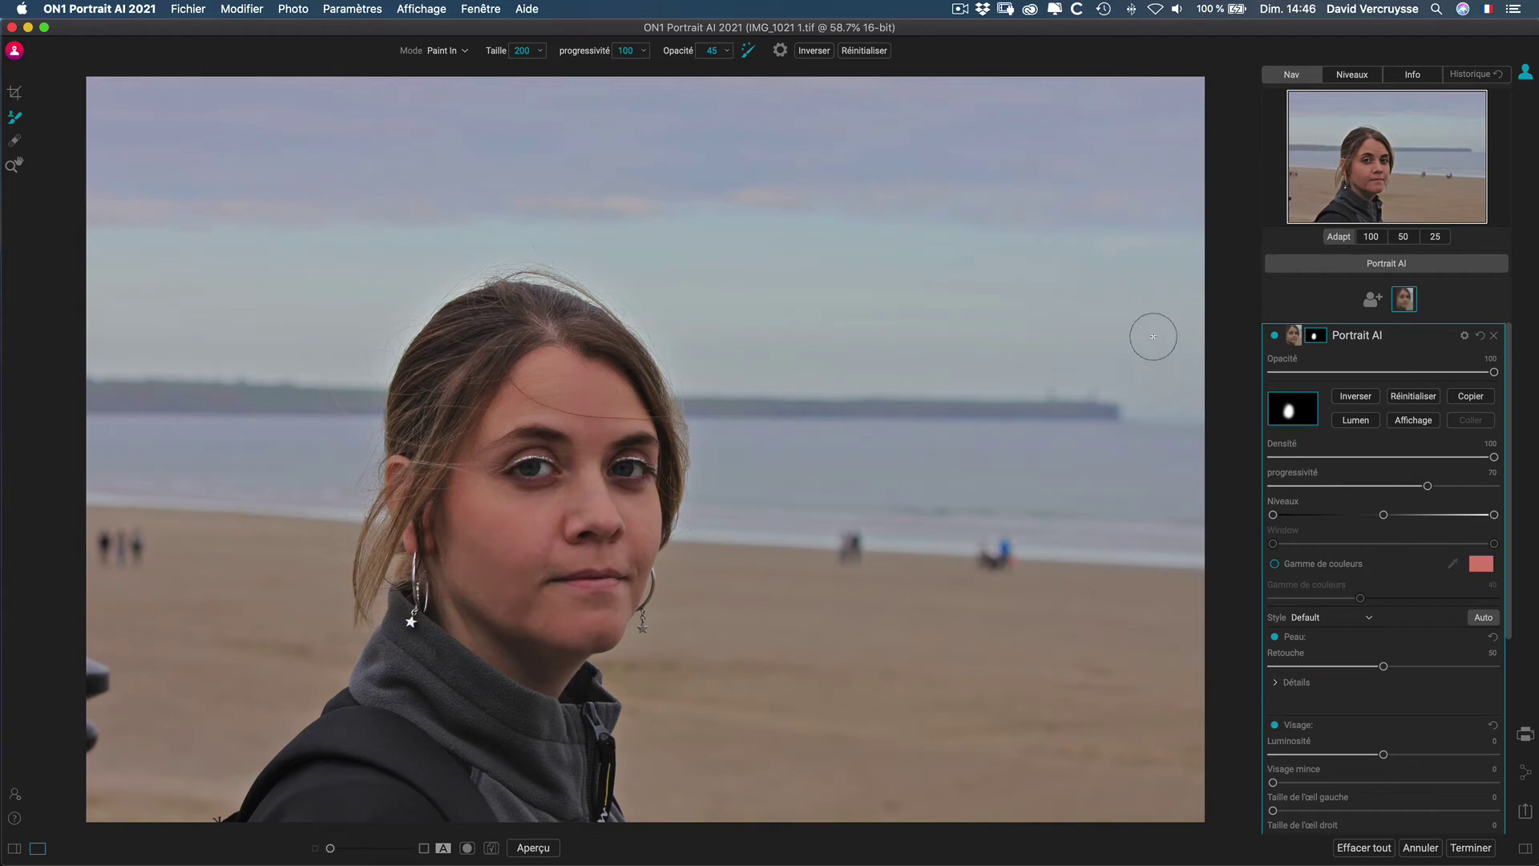
left_click(1316, 335)
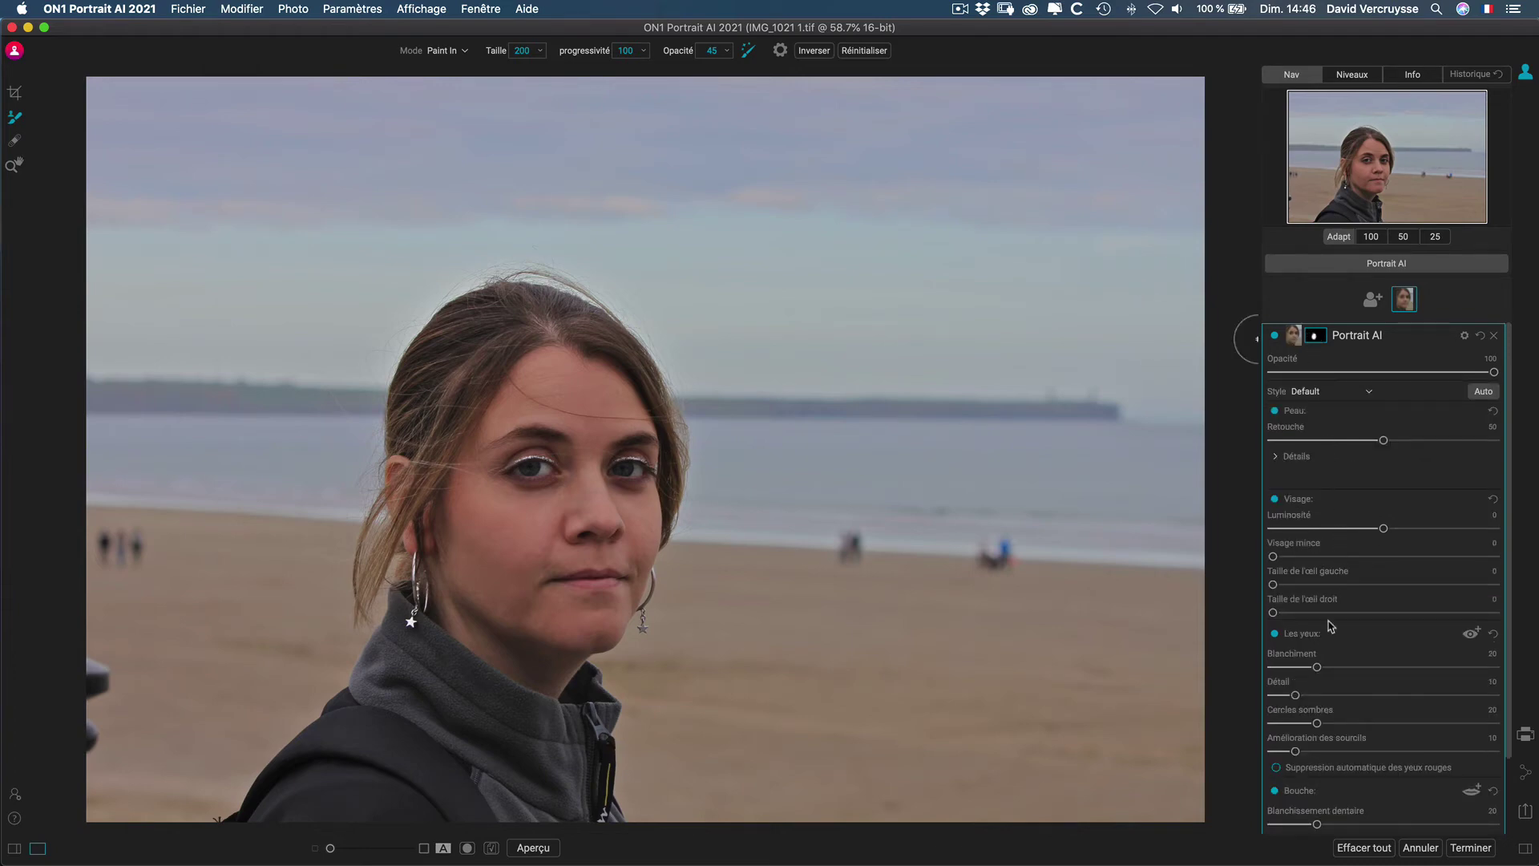
- Compare the Default and Legacy styles' effect on the retouching settings, keeping the Default style
left_click(1370, 393)
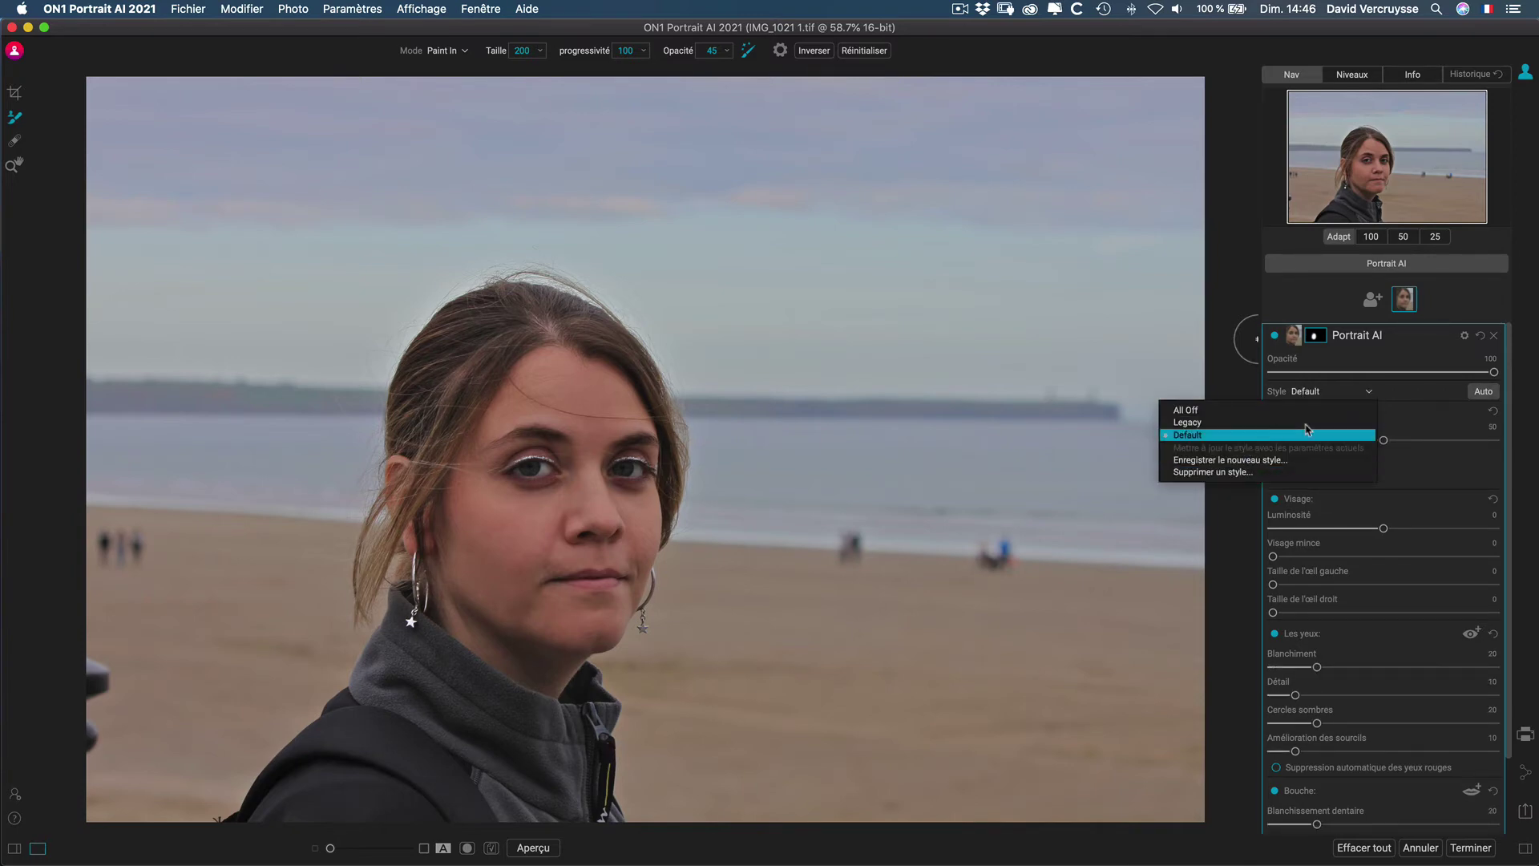
left_click(1361, 435)
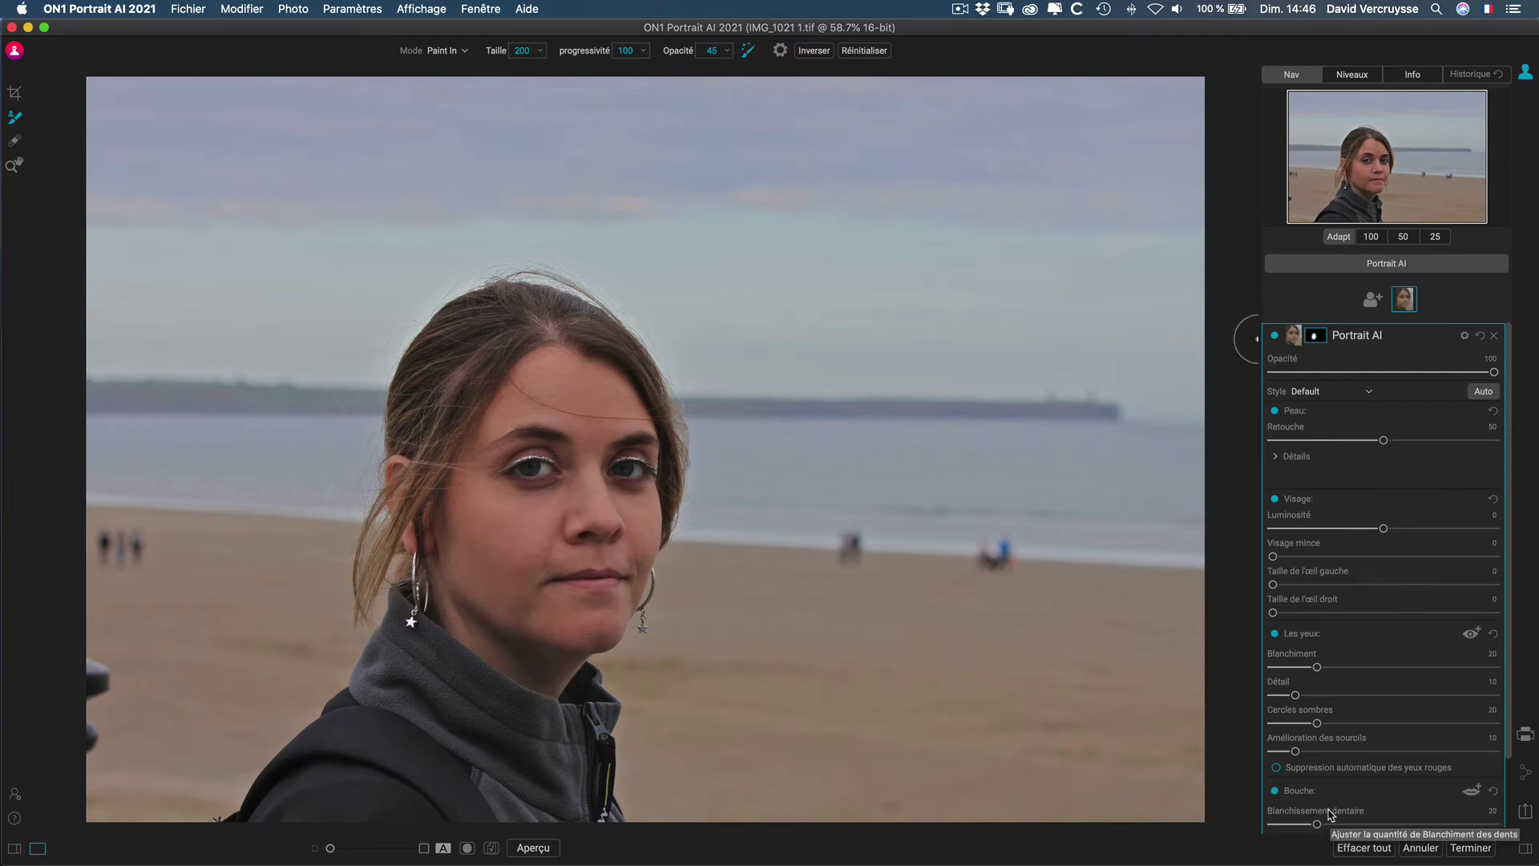
left_click(1373, 393)
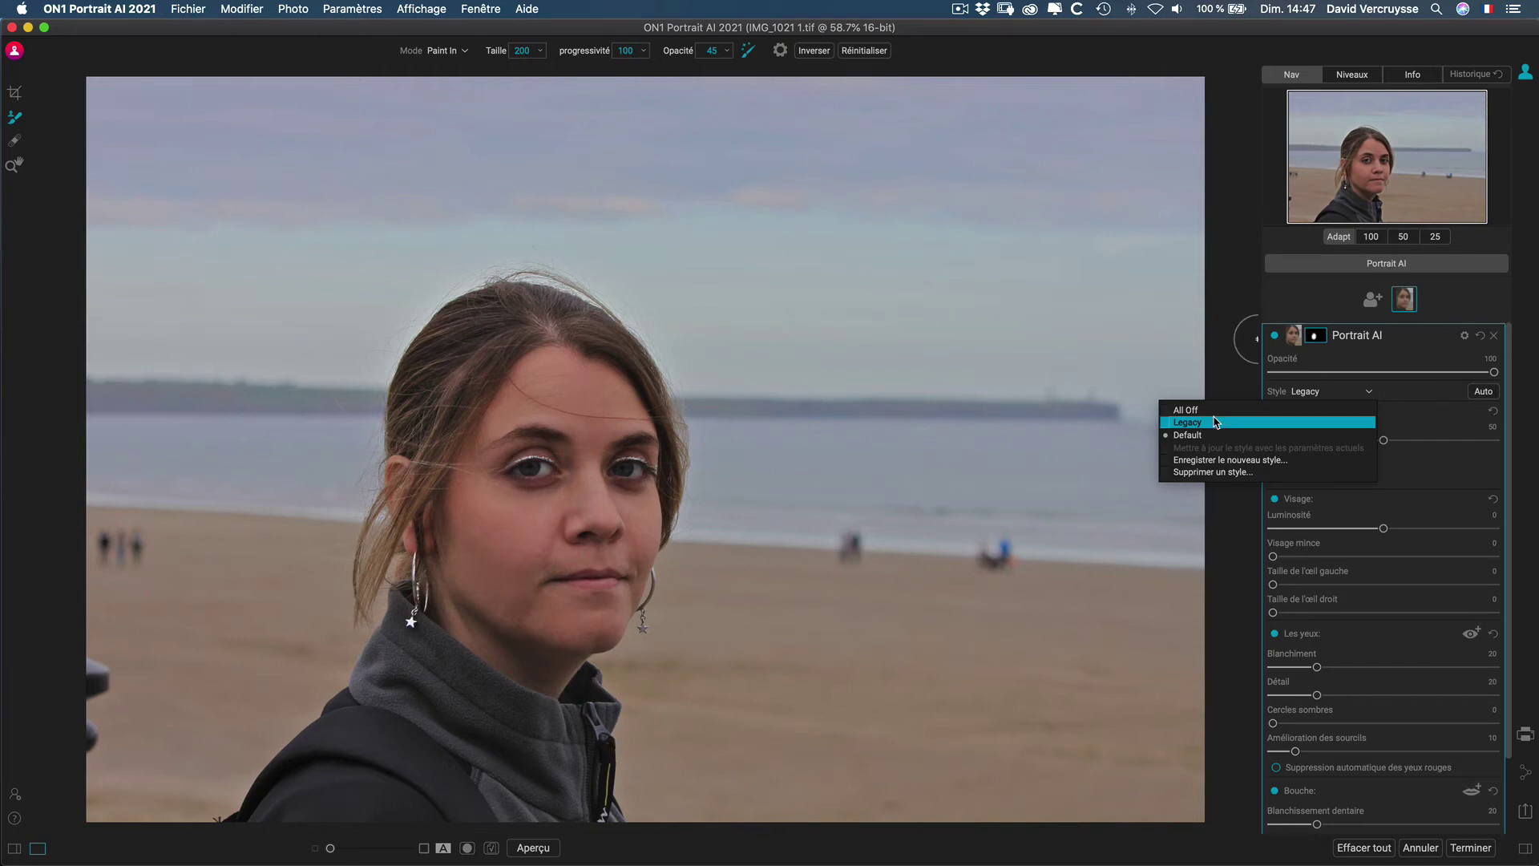
left_click(1348, 436)
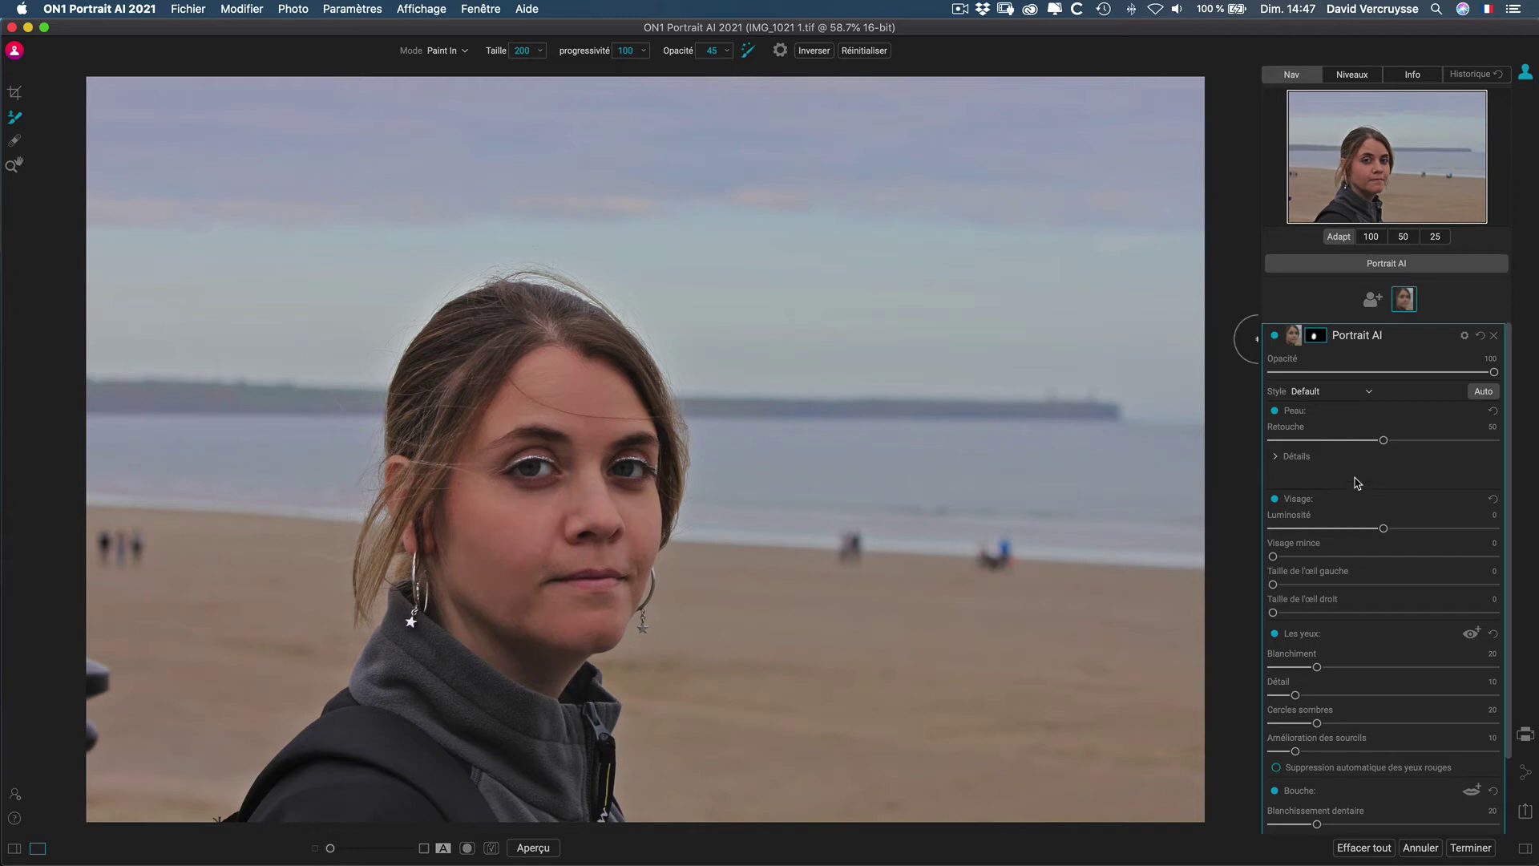
left_click(1369, 394)
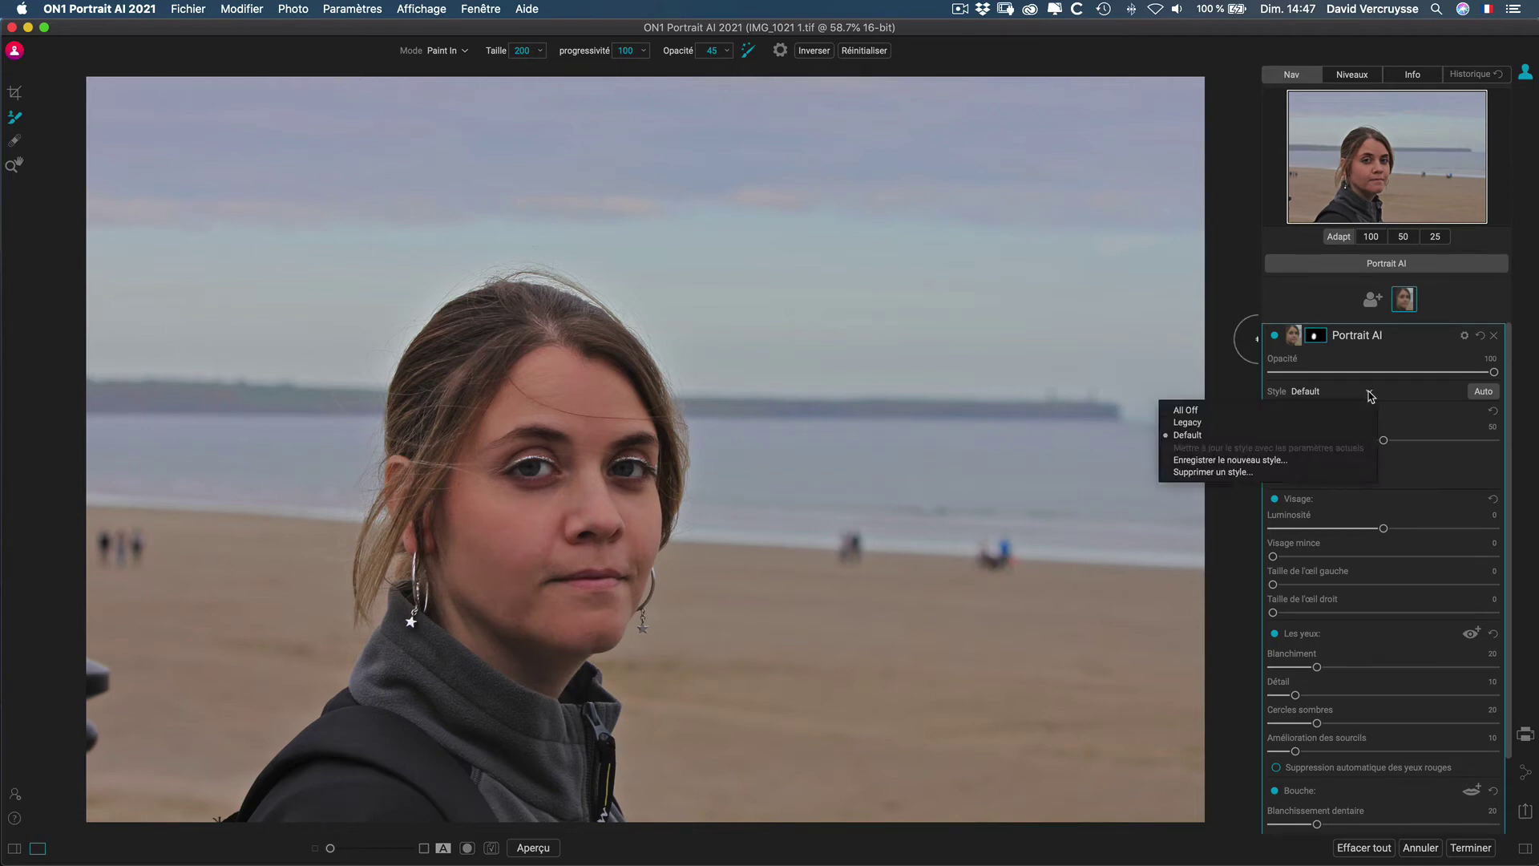
left_click(1416, 418)
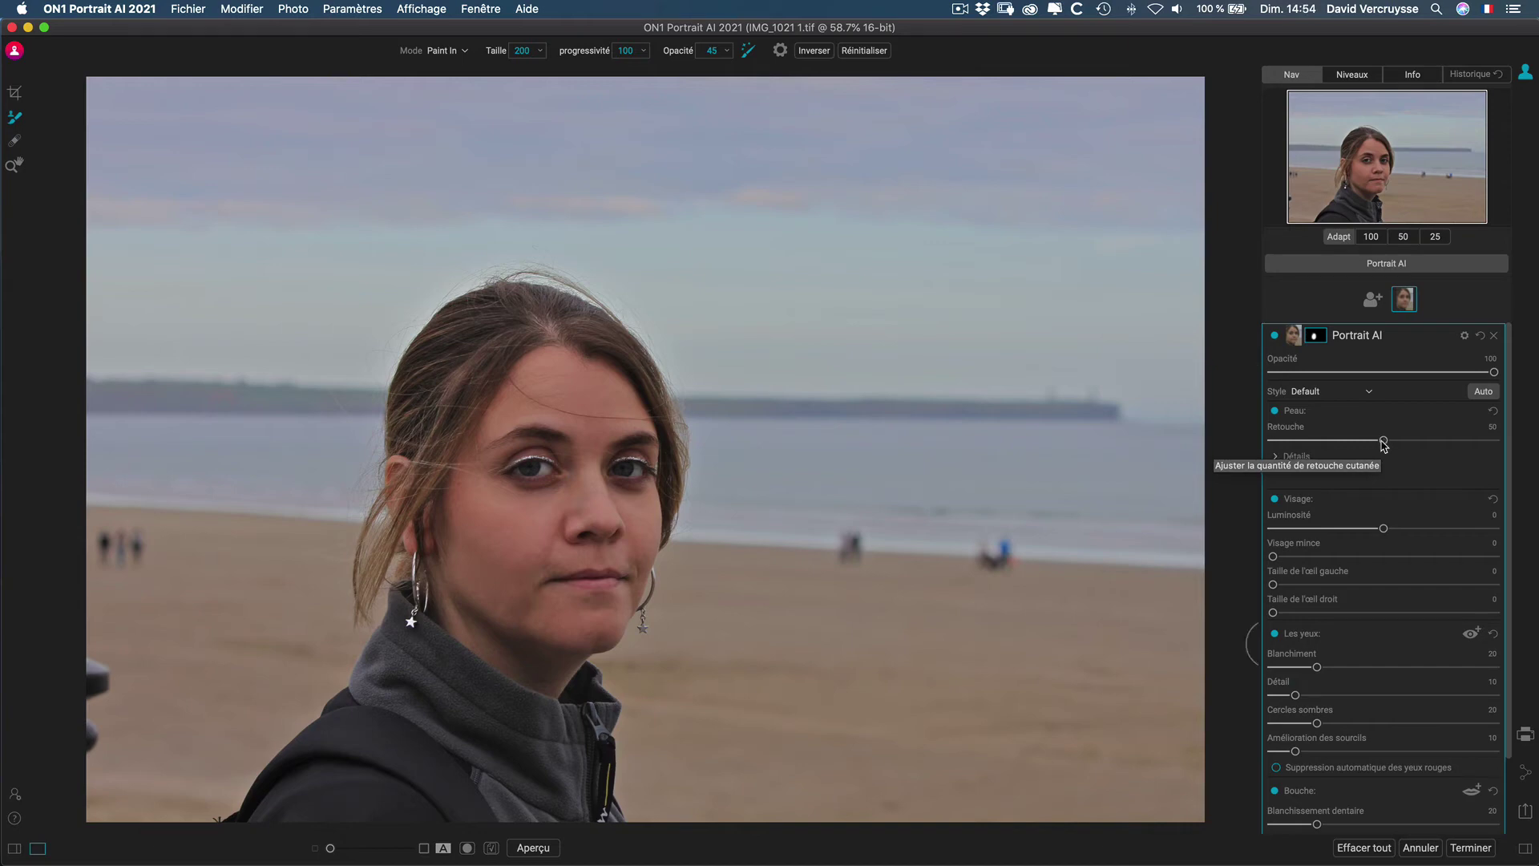
- Toggle the Peau, Visage and Les yeux retouching sections off and on to compare their effect, and look over the Bouche settings
left_click(1275, 411)
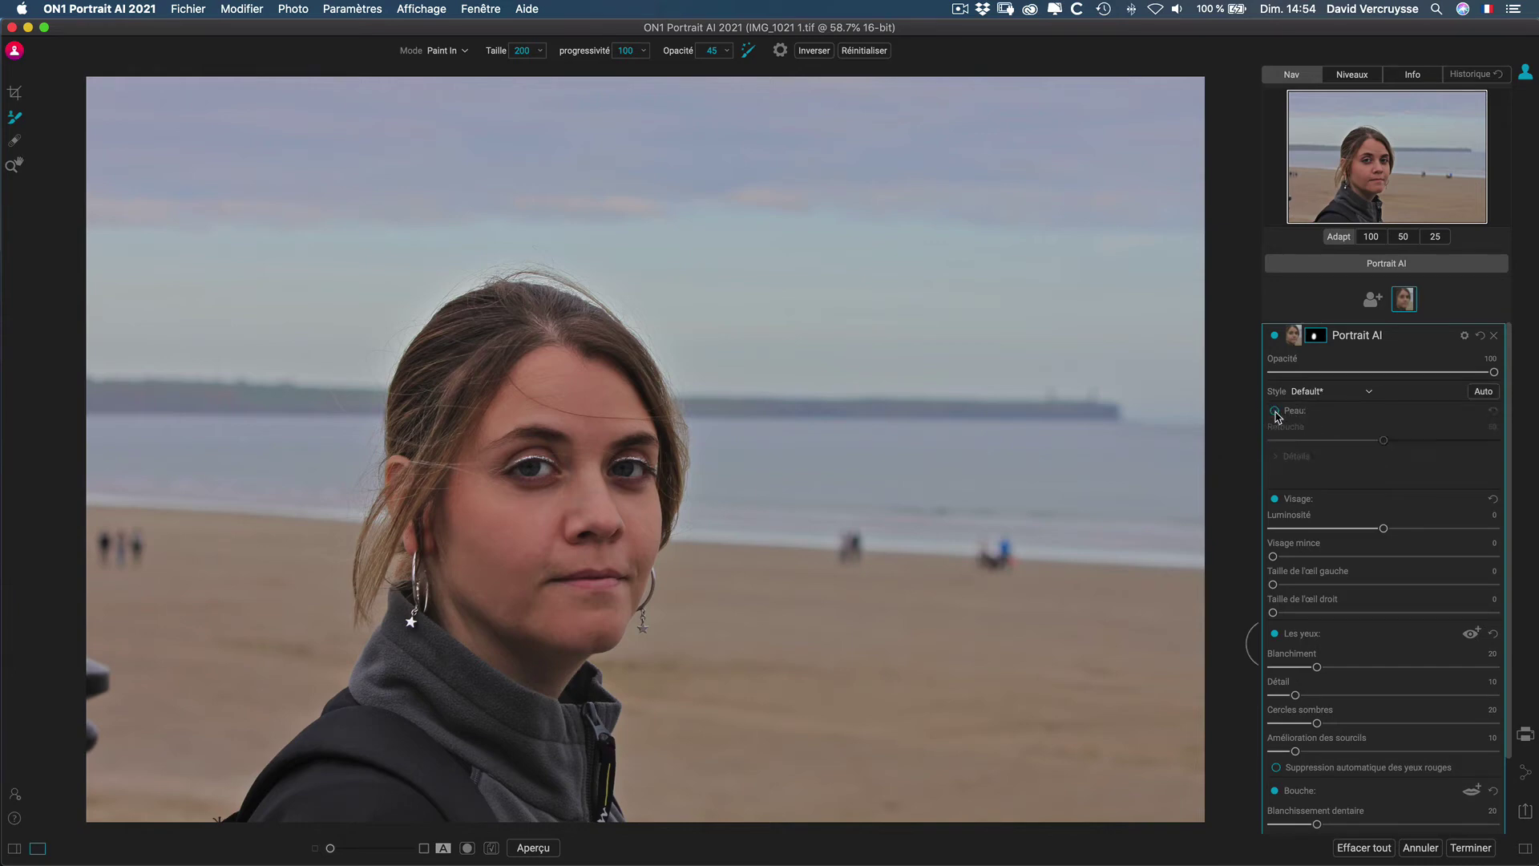
left_click(1275, 412)
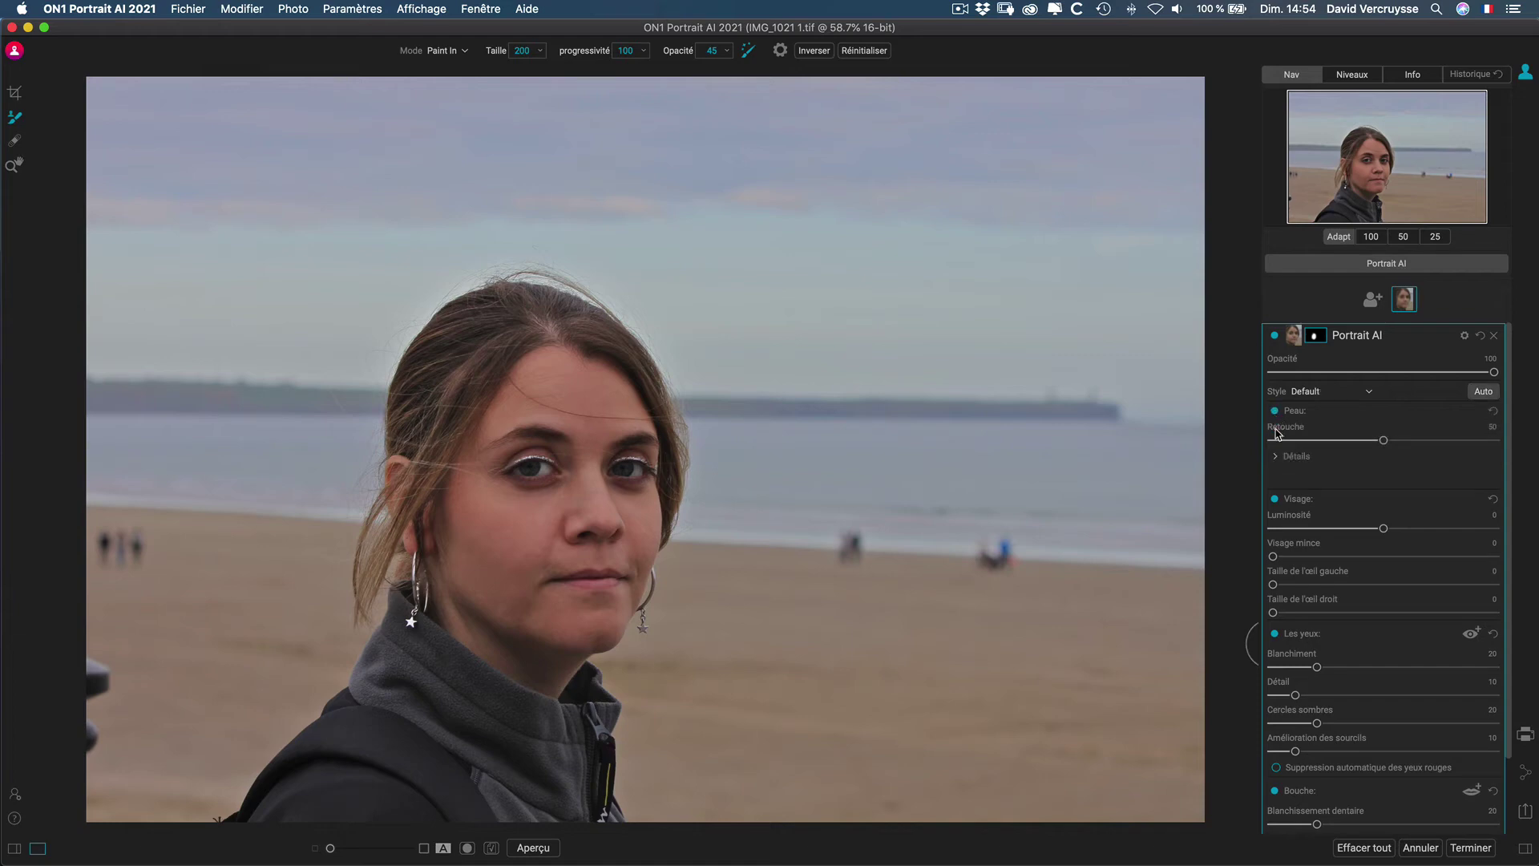
left_click(1276, 499)
left_click(1274, 411)
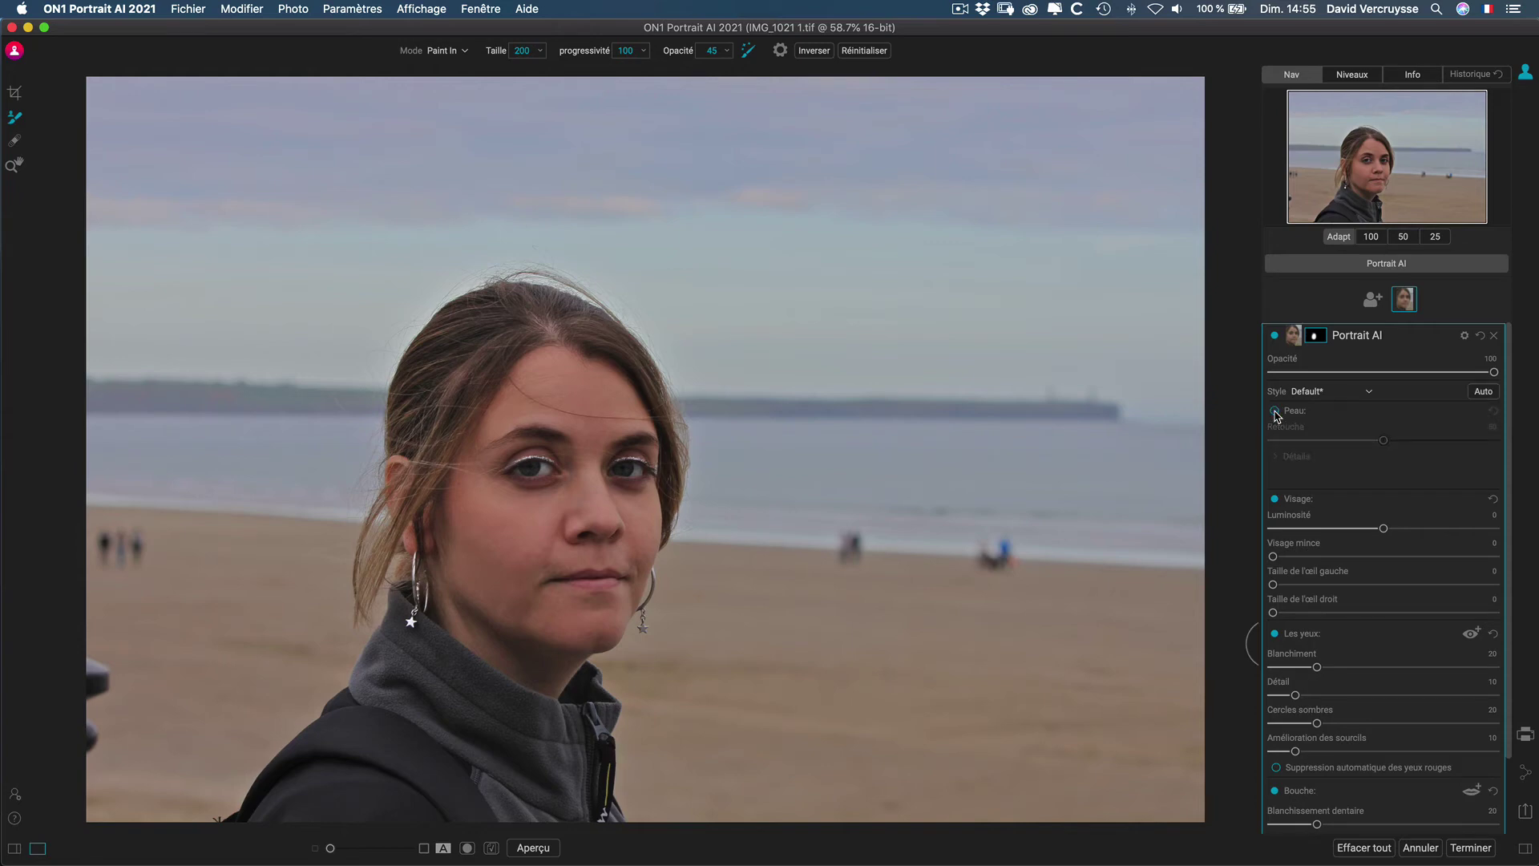
left_click(1275, 411)
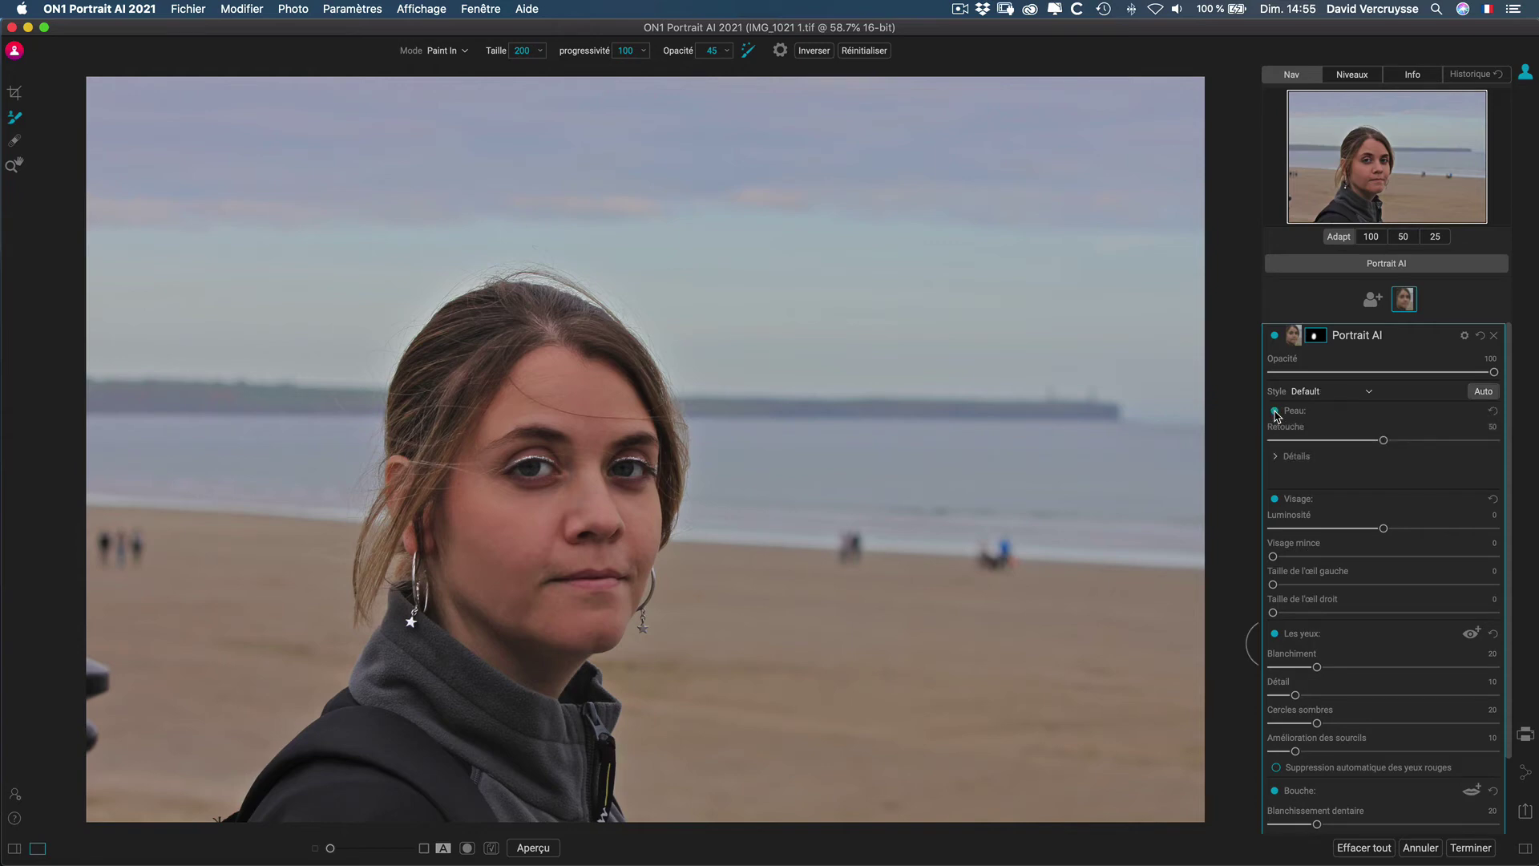
left_click(1275, 499)
left_click(1275, 499)
left_click(1274, 634)
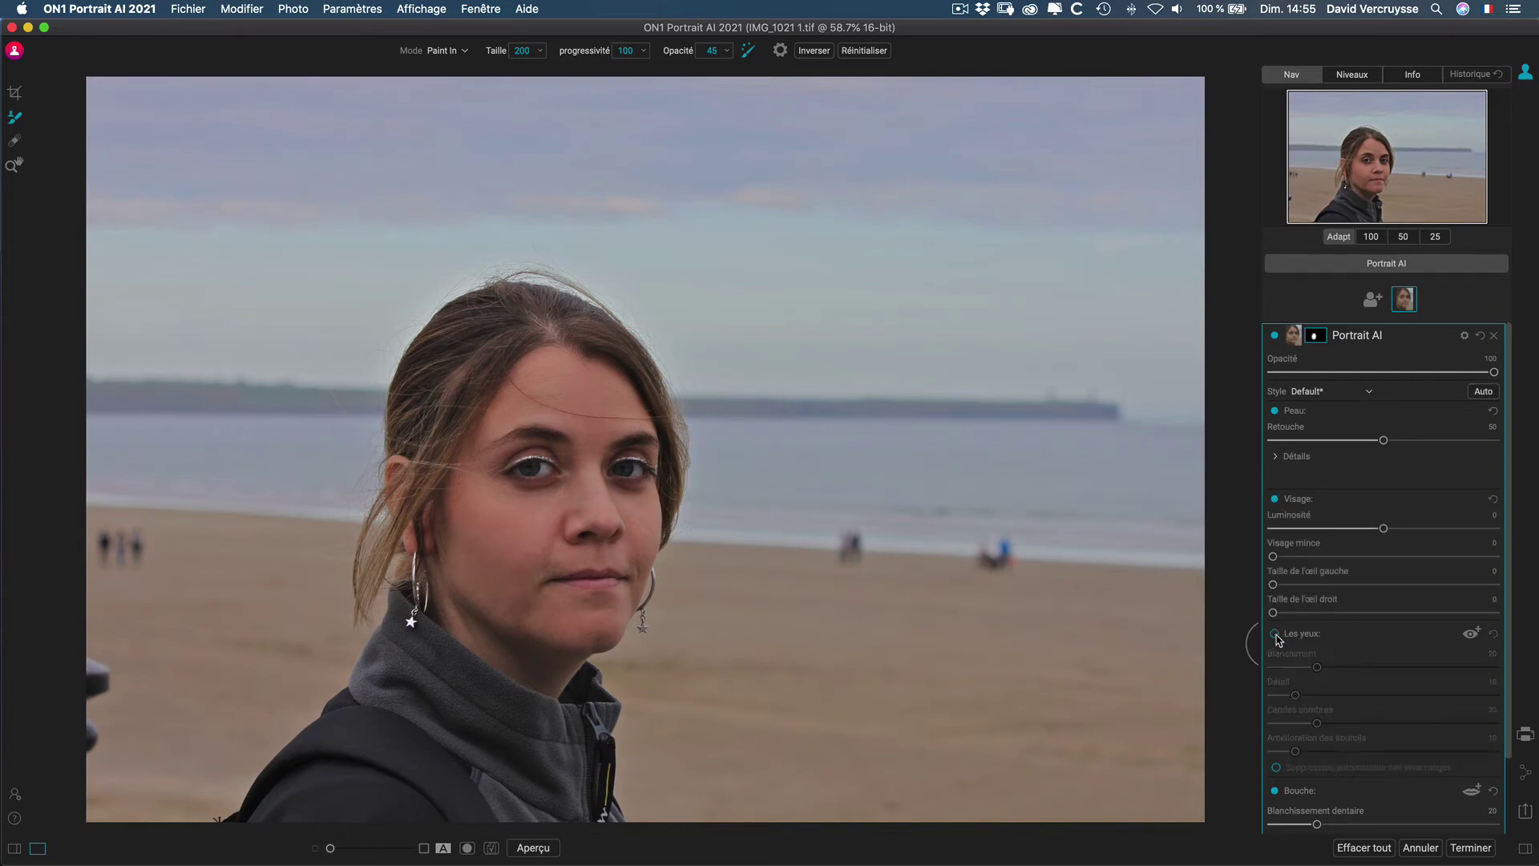
left_click(1275, 633)
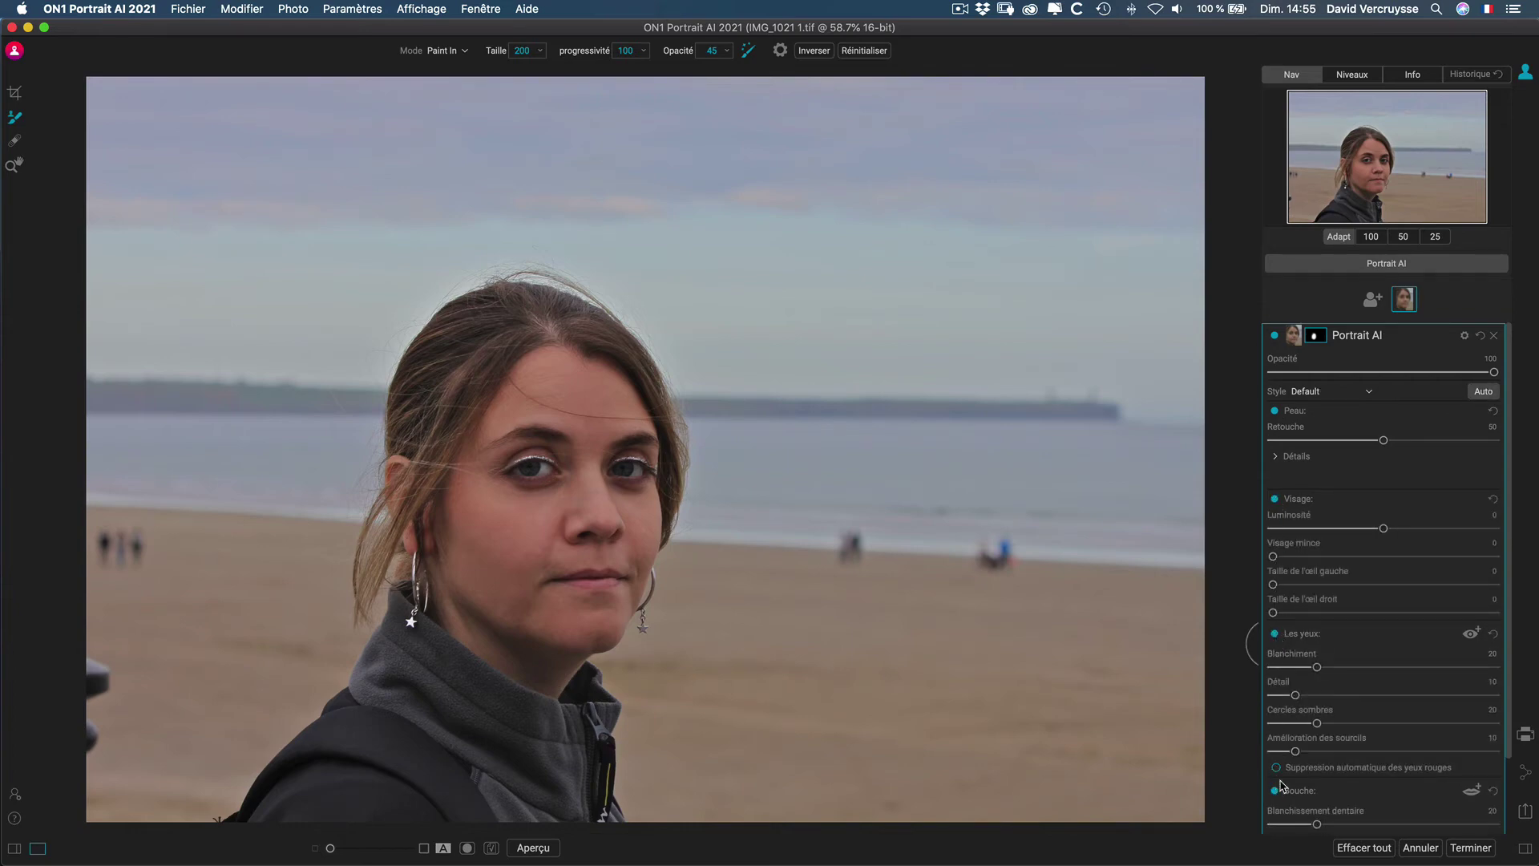
scroll(1283, 794, "down", 3)
scroll(1303, 733, "up", 3)
- Reset the skin section, expand its detailed settings, and restore the values of the Default style
mouse_move(1387, 444)
left_mouse_down()
mouse_move(1334, 440)
mouse_move(1381, 440)
left_mouse_up()
left_click(1493, 411)
left_click(1275, 457)
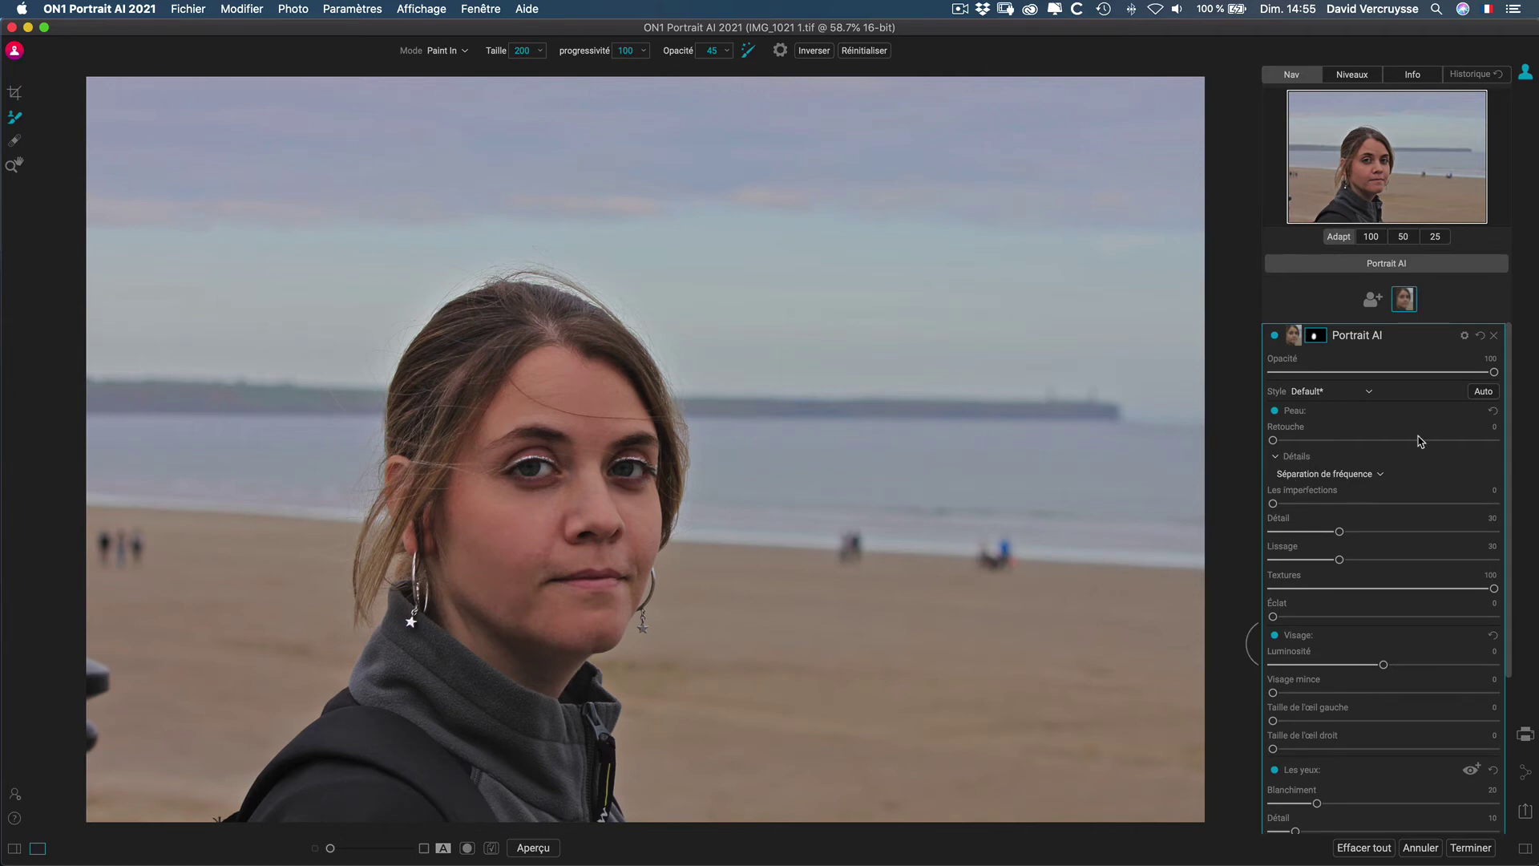
left_click(1353, 393)
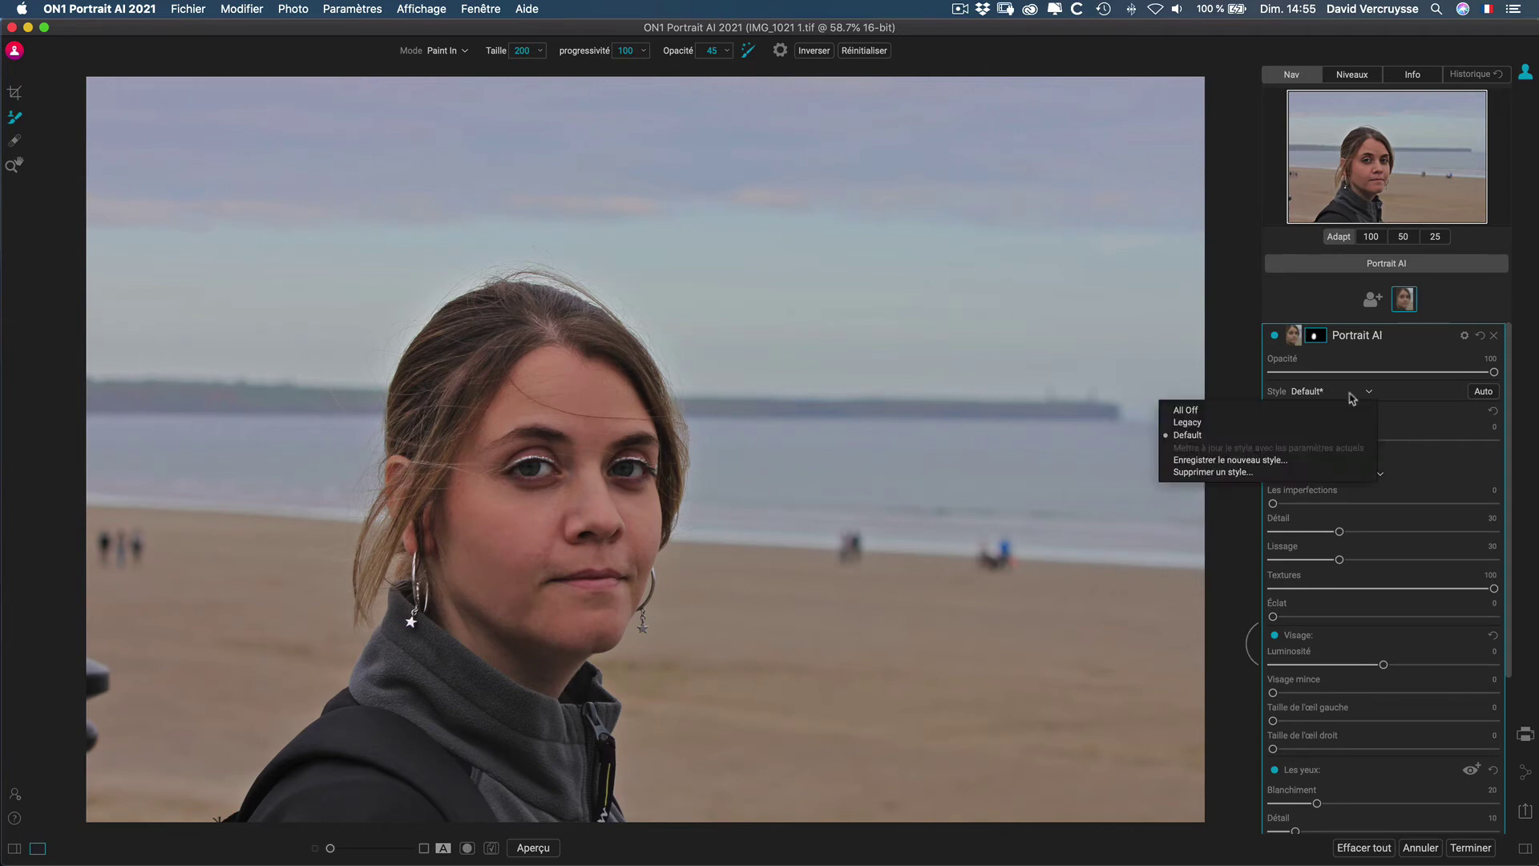
left_click(1207, 435)
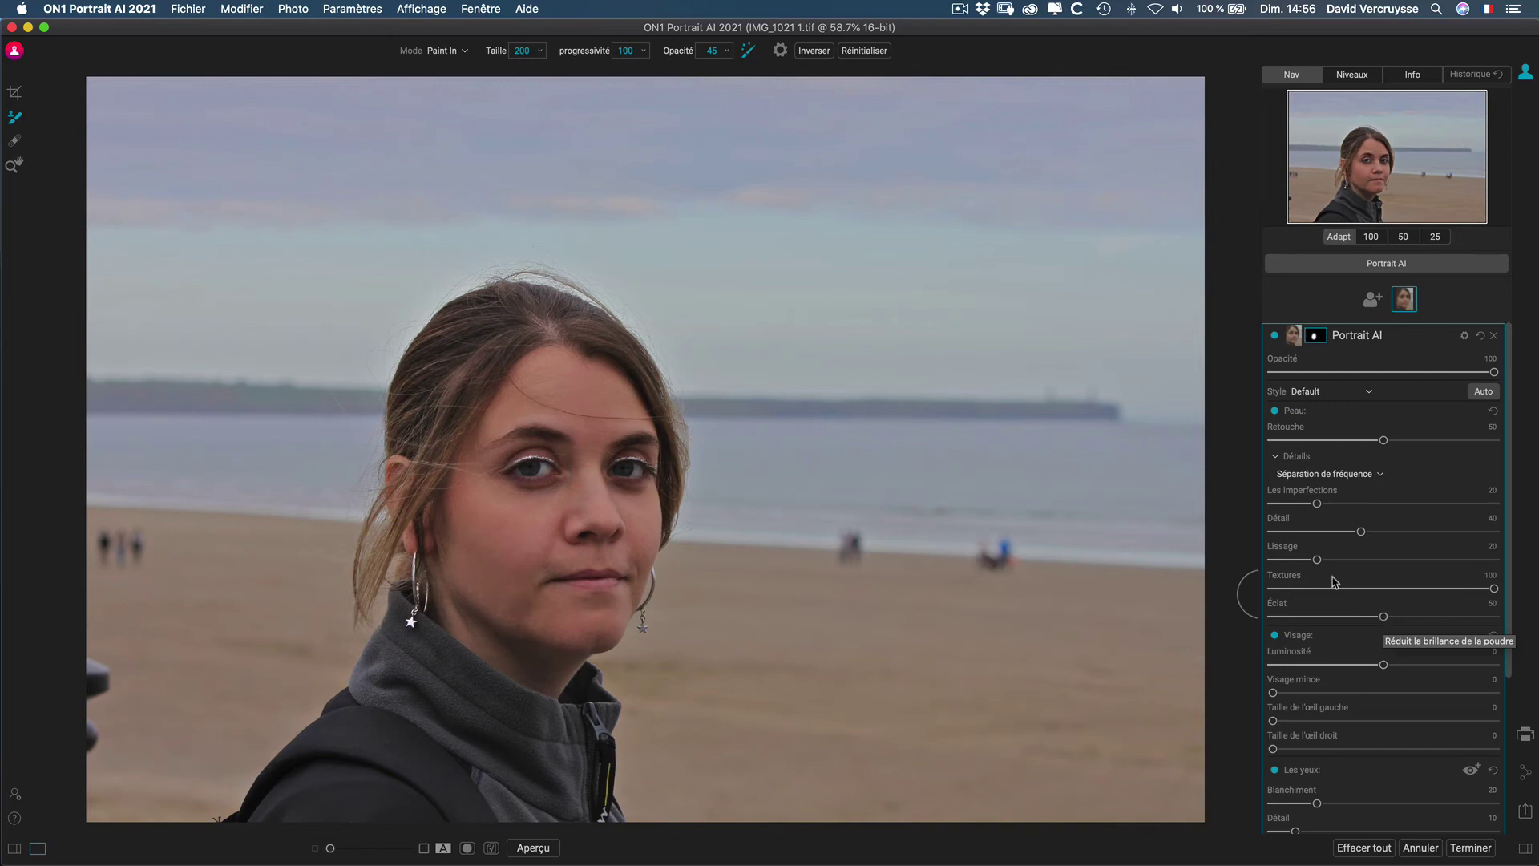
- Try the Flou de surface method for skin retouching and return to Séparation de fréquence
left_click(1381, 477)
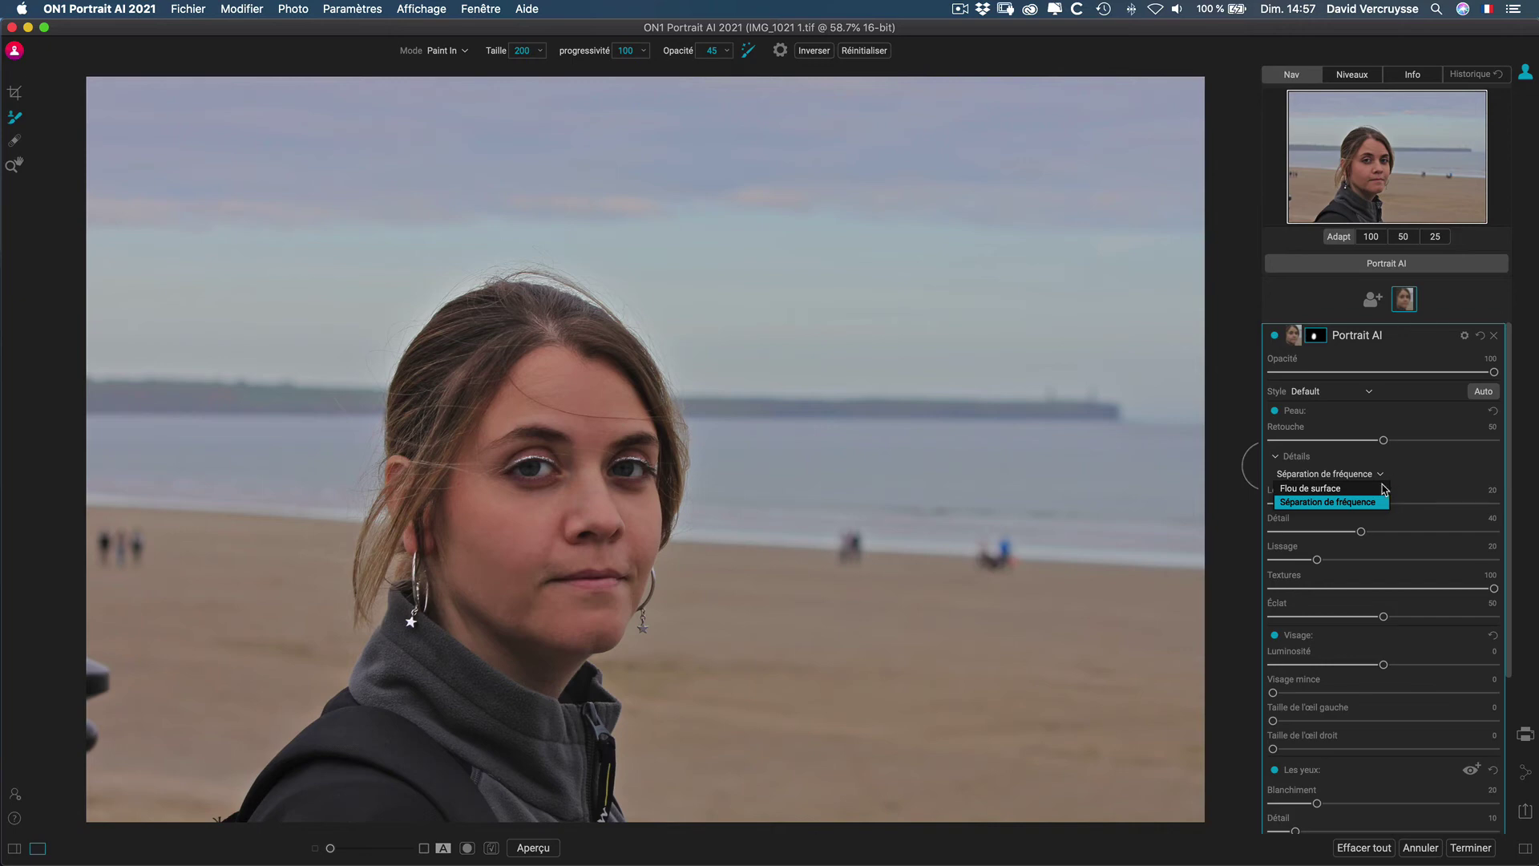
left_click(1359, 491)
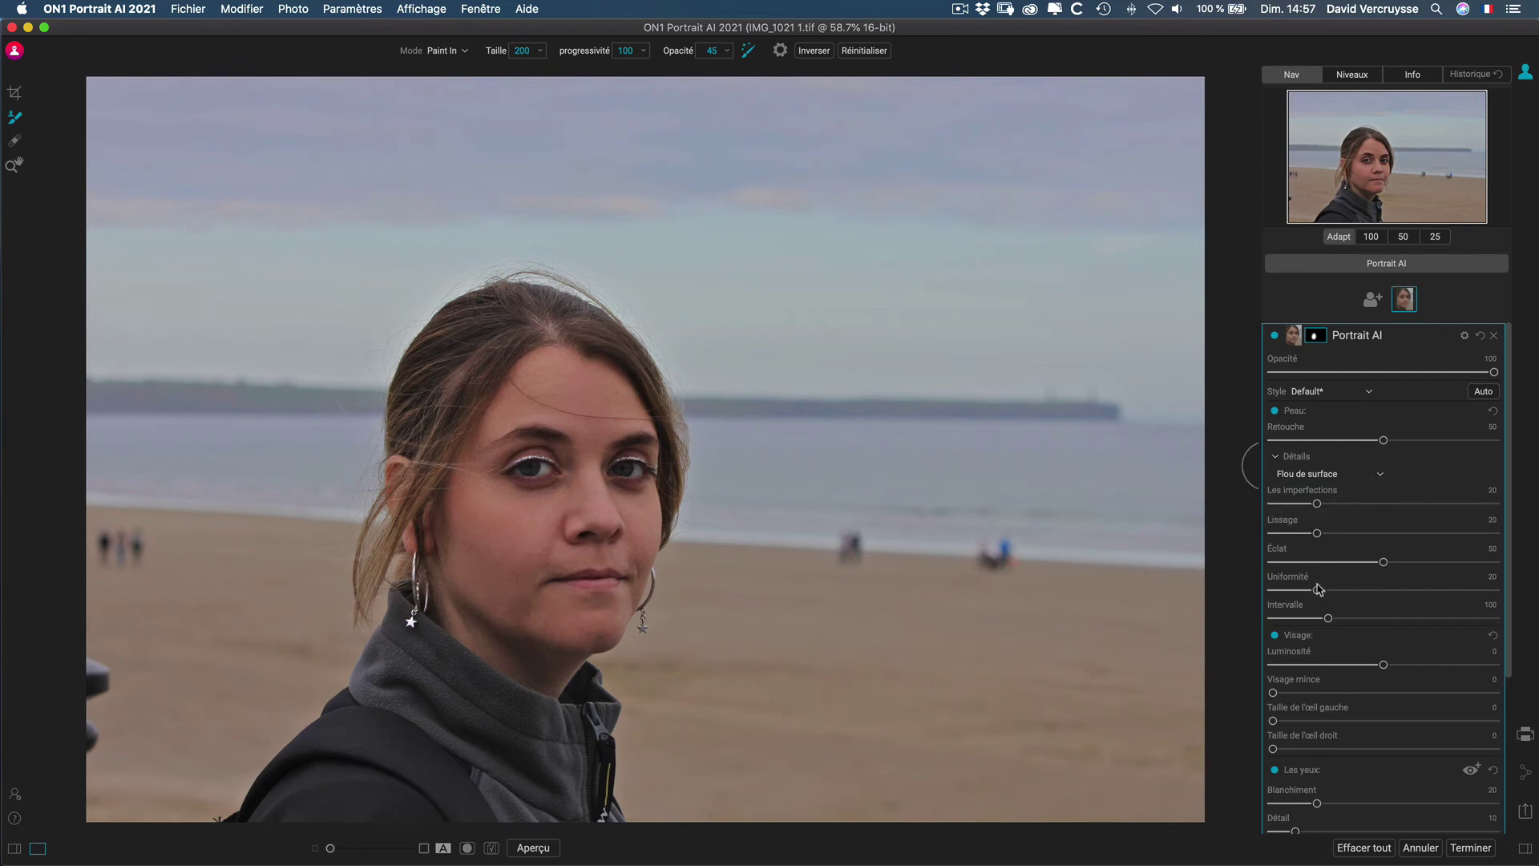
left_click(1380, 476)
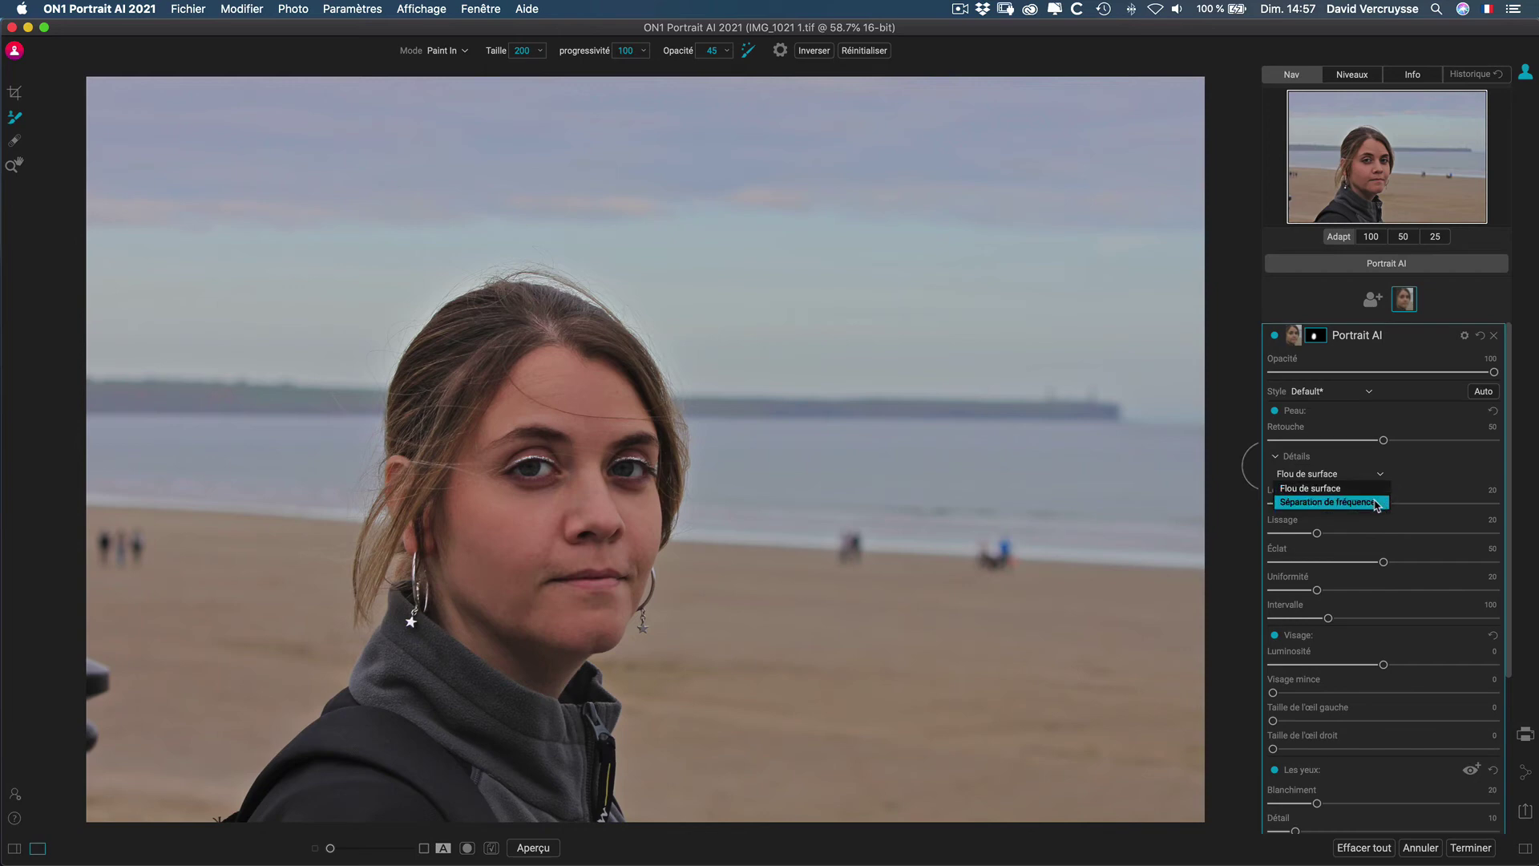
left_click(1377, 504)
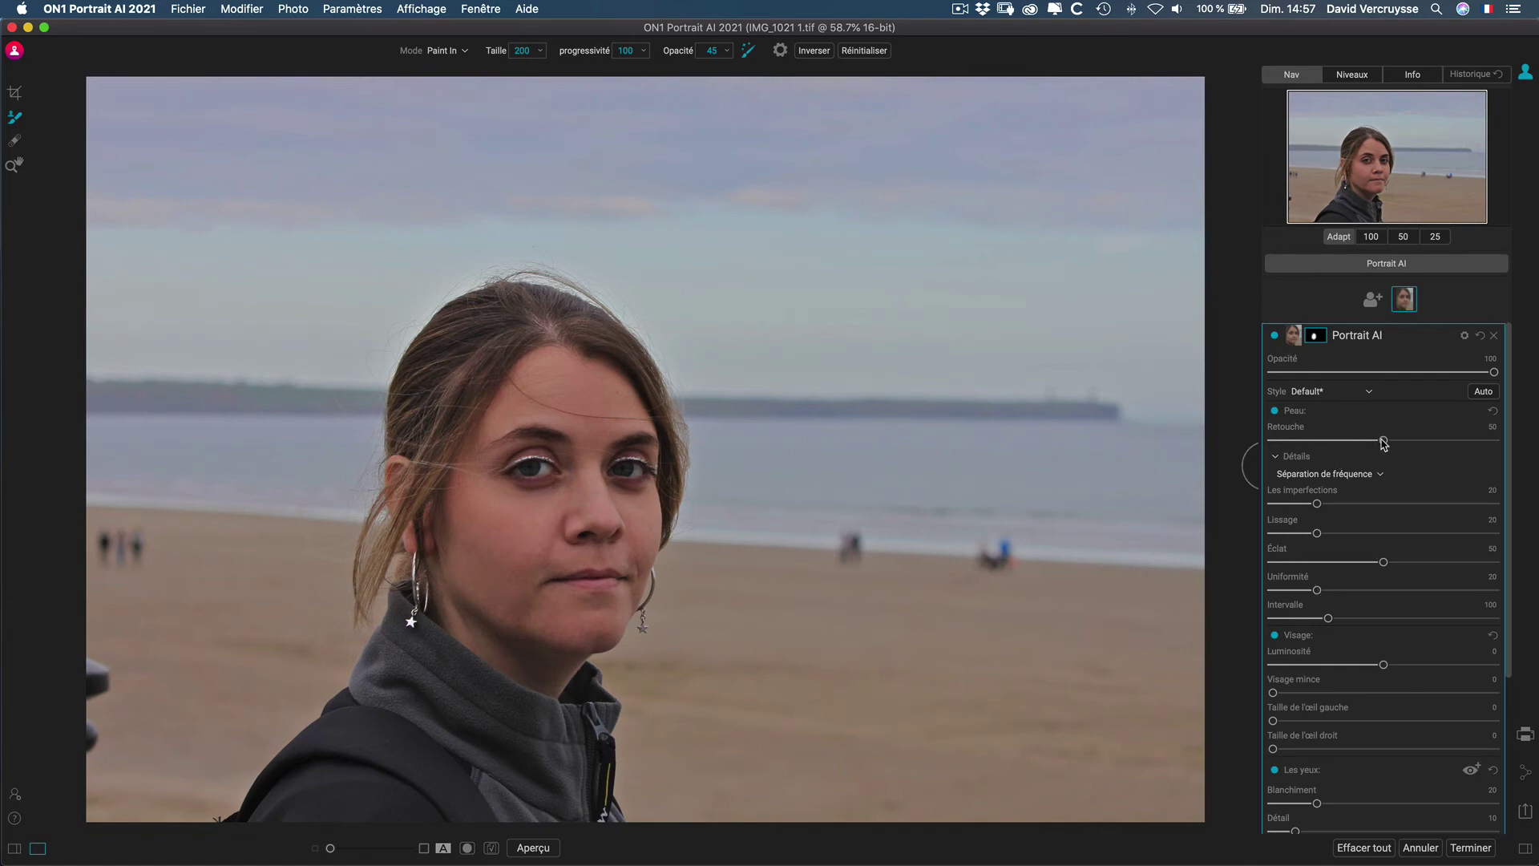
- Set the skin's Retouche to 54, Éclat to 0 and Lissage to 13, checking the face at 100% zoom
mouse_move(1384, 443)
left_mouse_down()
mouse_move(1368, 443)
mouse_move(1392, 442)
left_mouse_up()
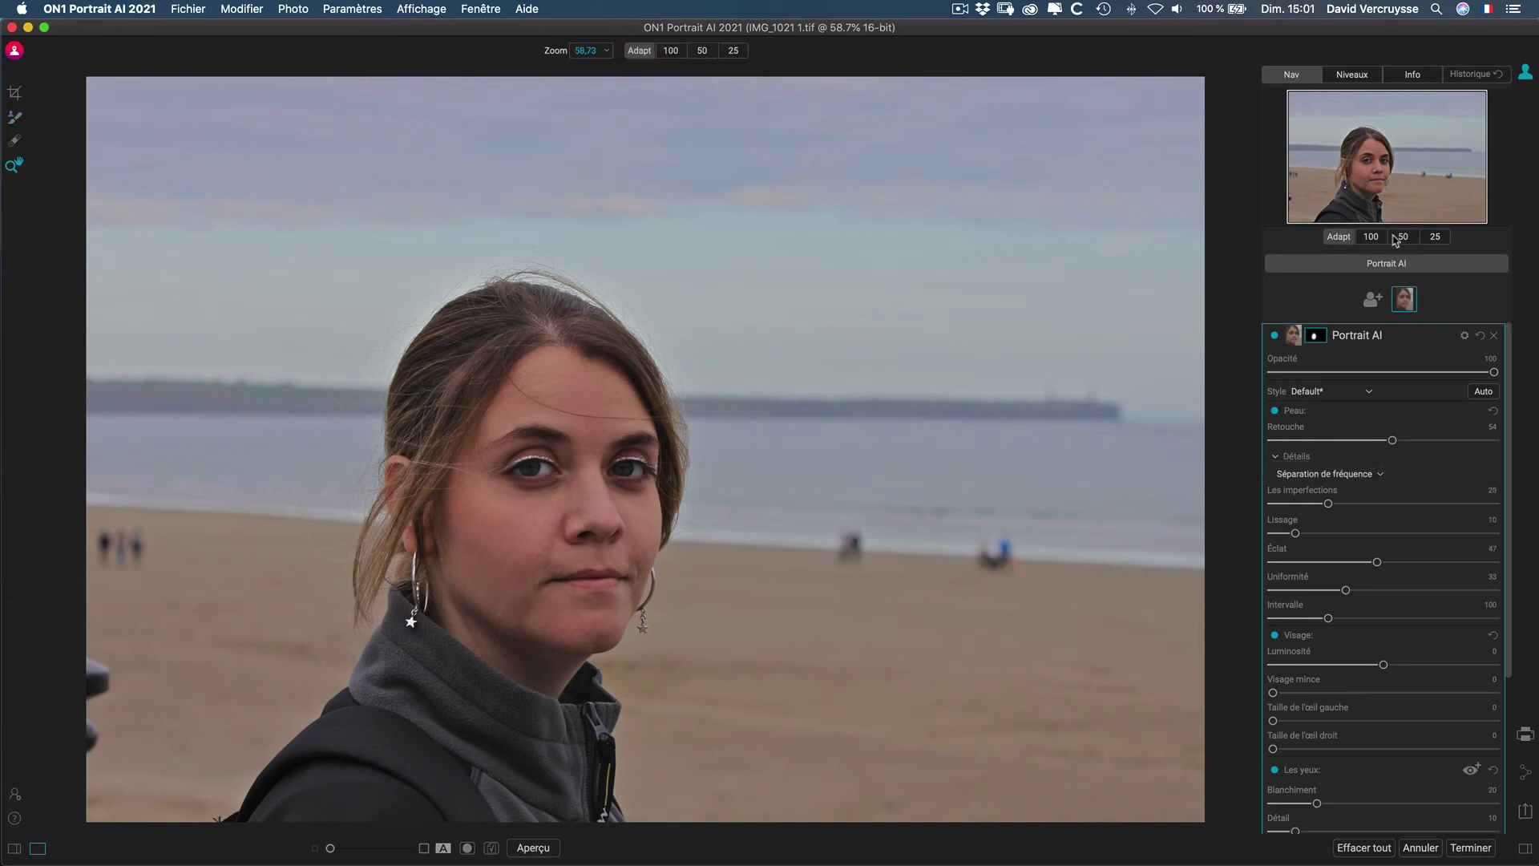
left_click(1400, 237)
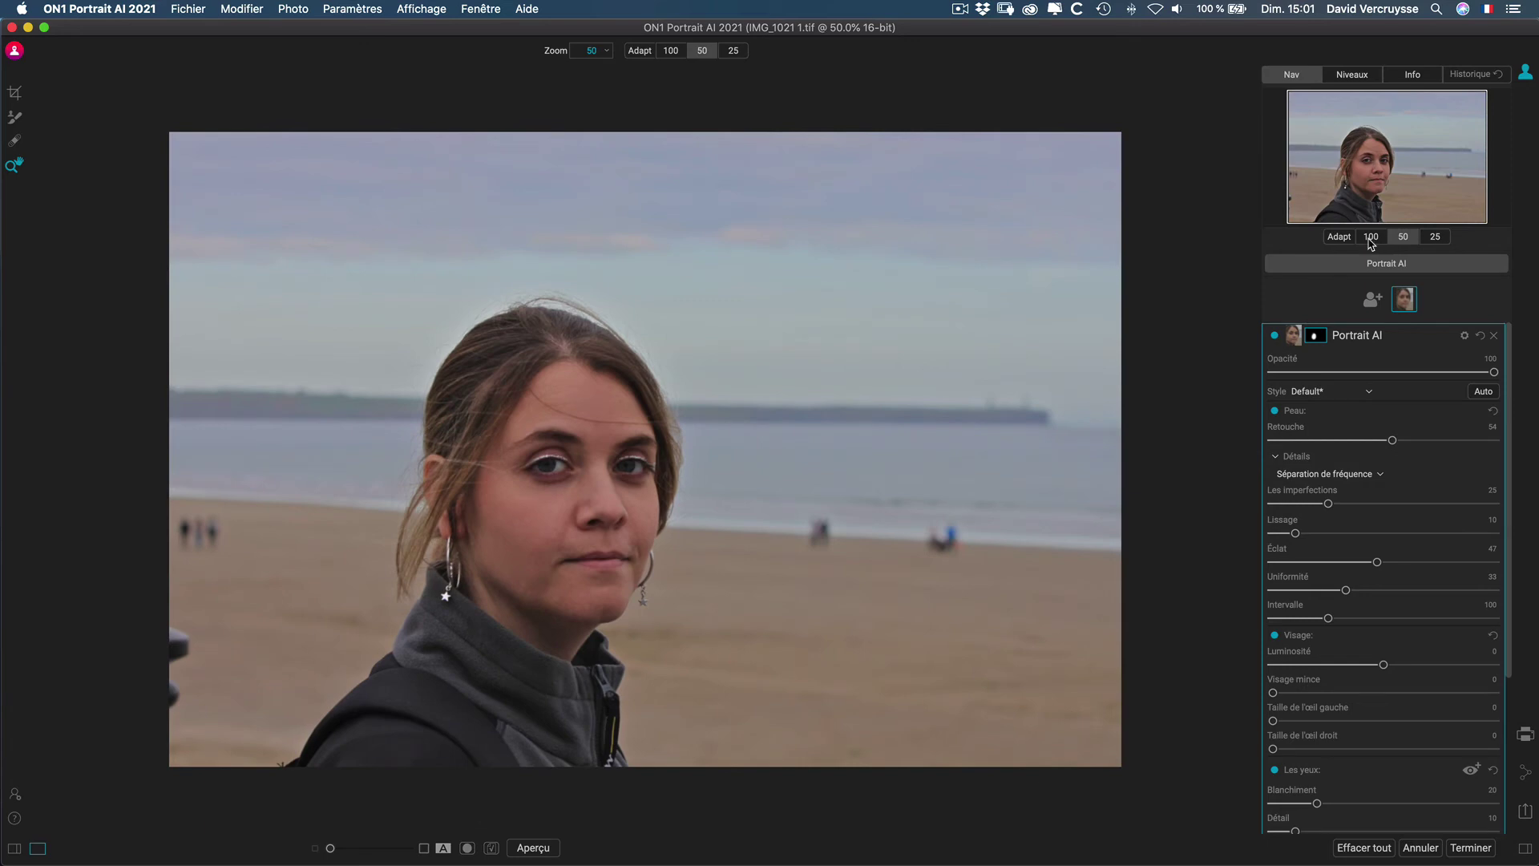
left_click(1371, 237)
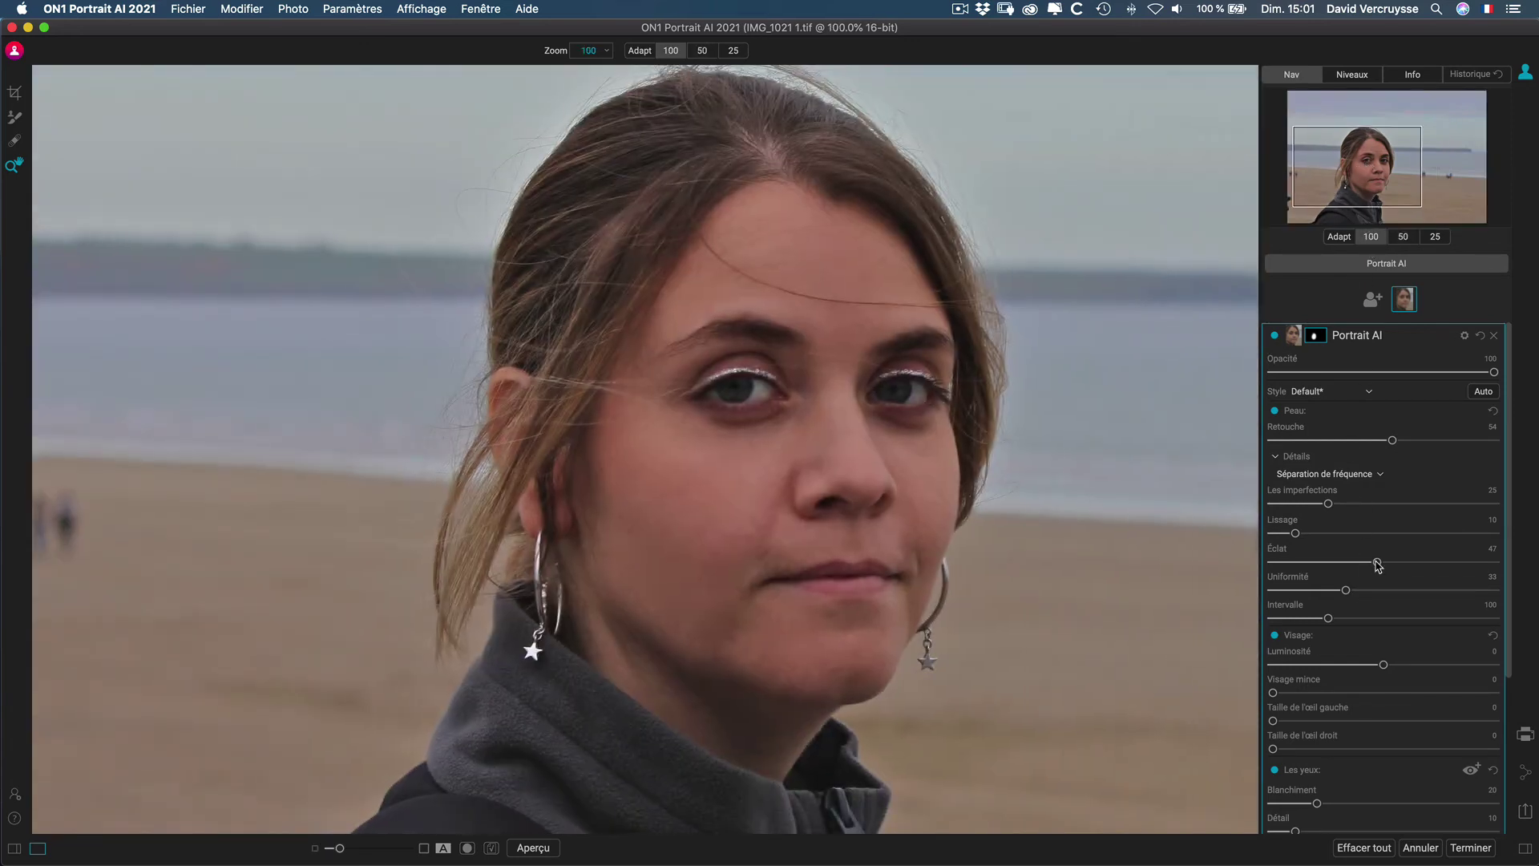
left_click_drag(1379, 563, 1255, 563)
left_click_drag(1294, 539, 1302, 538)
scroll(1114, 525, "right", 3)
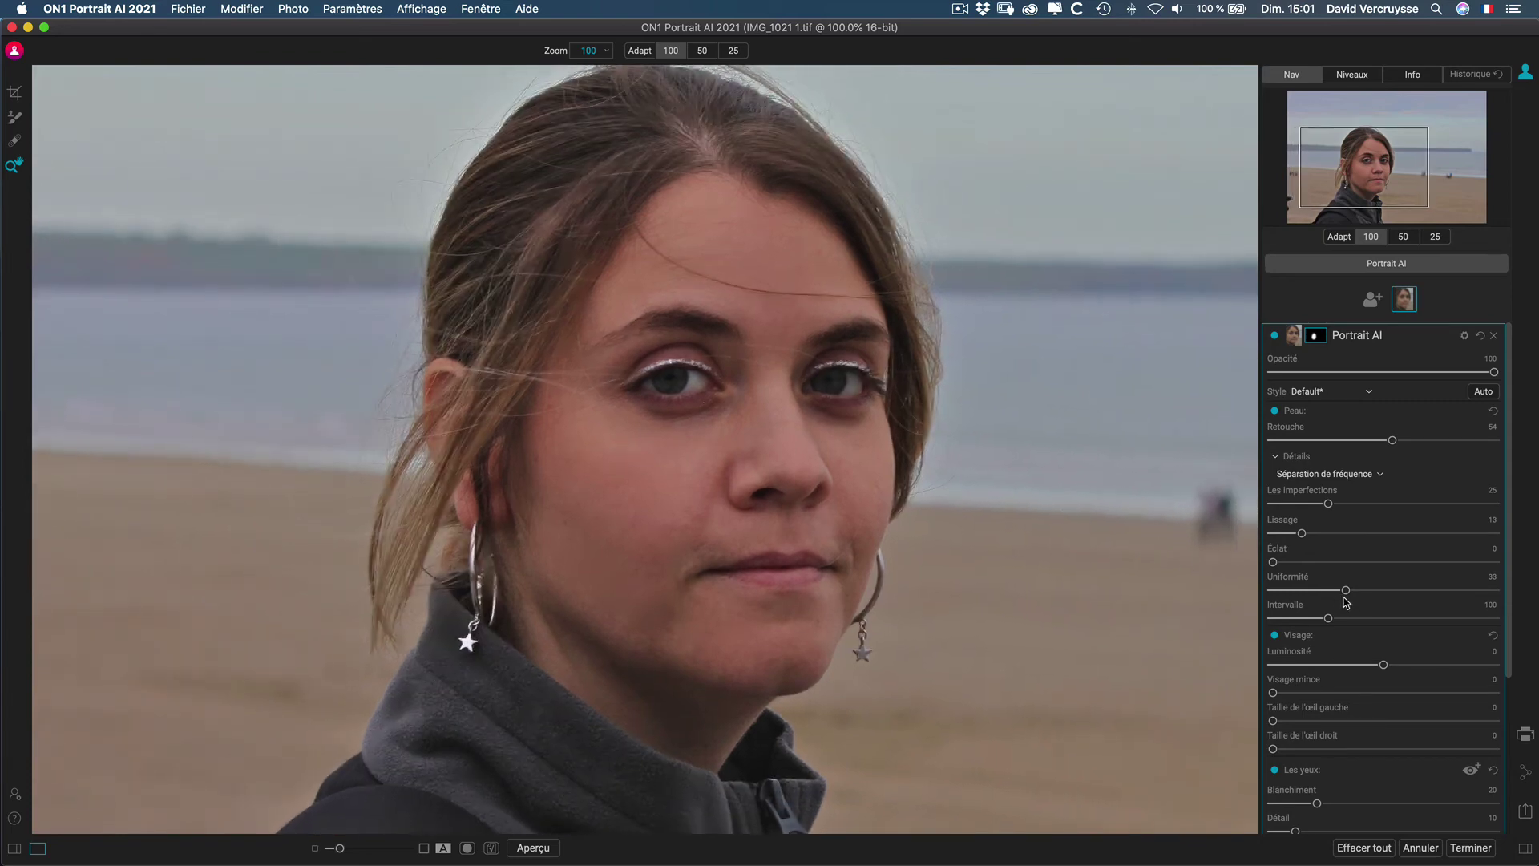
- Test the skin's Uniformité at 100, and set it to 36
left_click_drag(1348, 594, 1352, 594)
left_click_drag(1353, 590, 1356, 590)
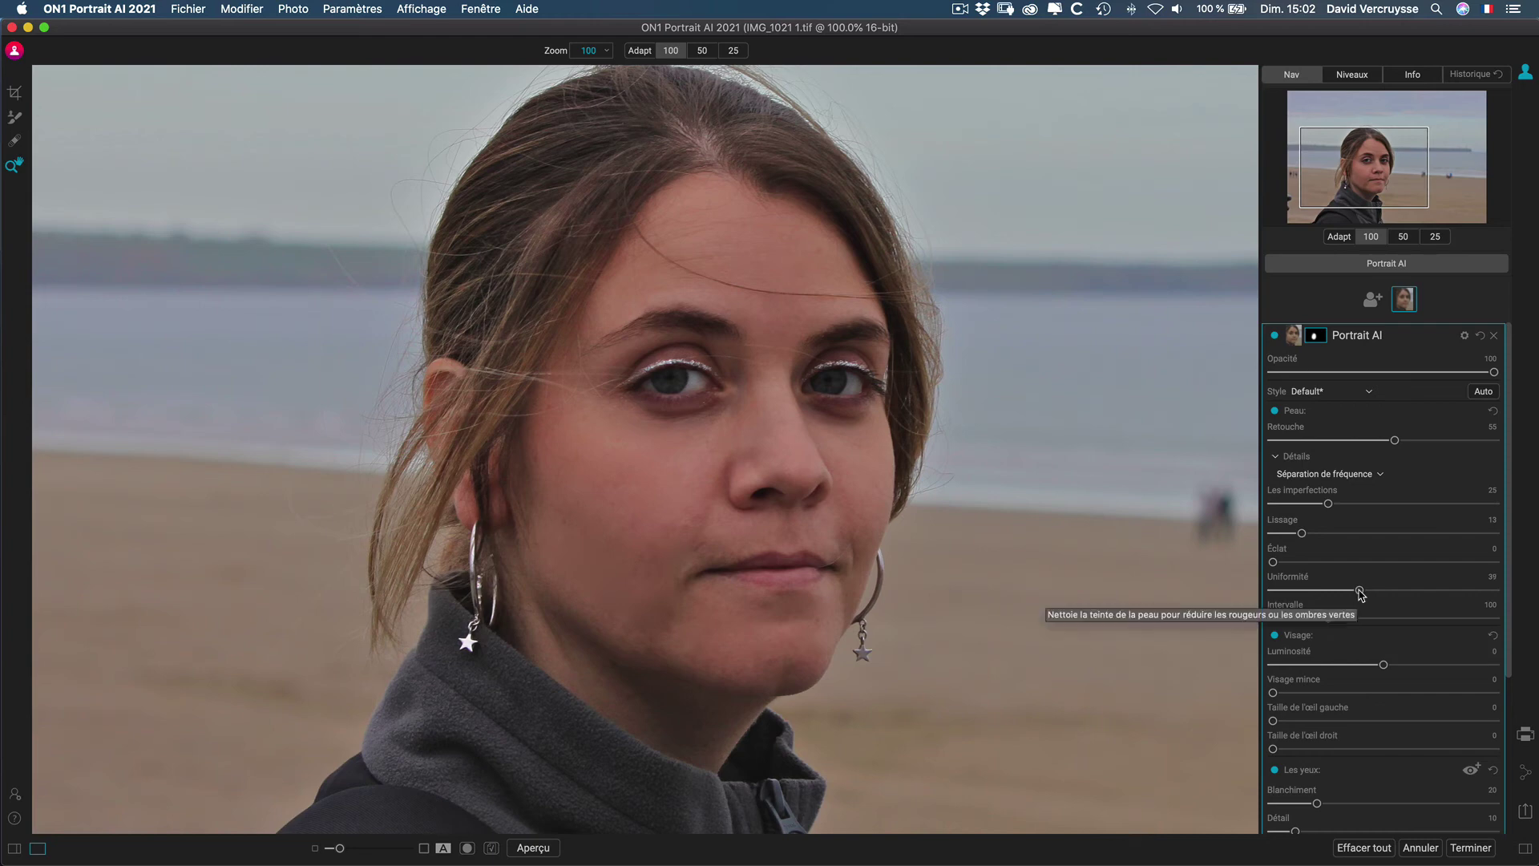
left_click_drag(1360, 592, 1524, 594)
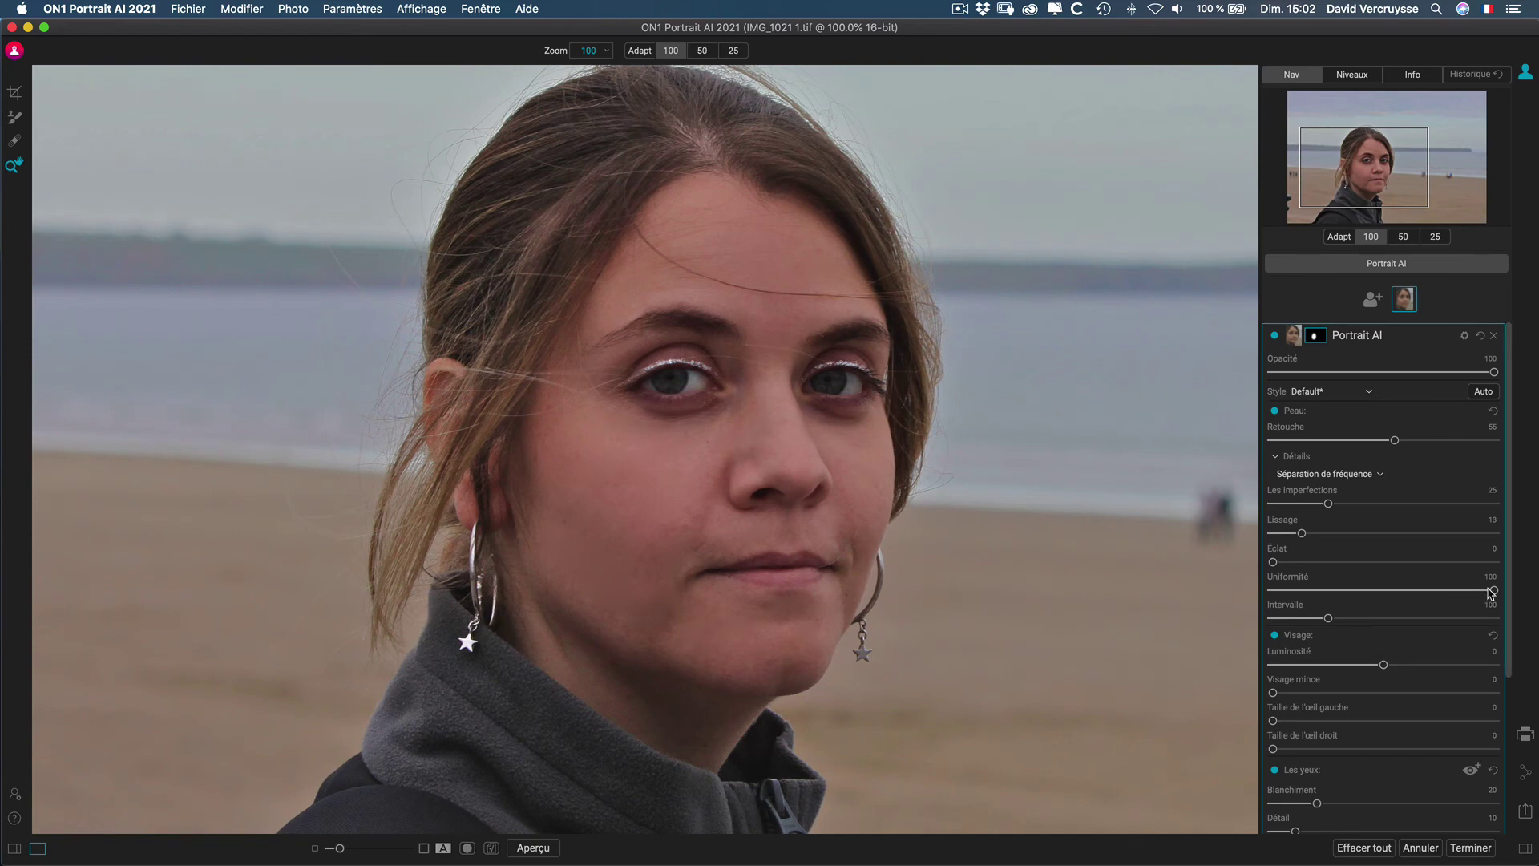
left_click_drag(1494, 594, 1373, 595)
left_click_drag(1368, 597, 1358, 592)
- Retouch small blemishes on the cheek with the retouch brush at size 25, and return to the zoom tool
left_click(14, 144)
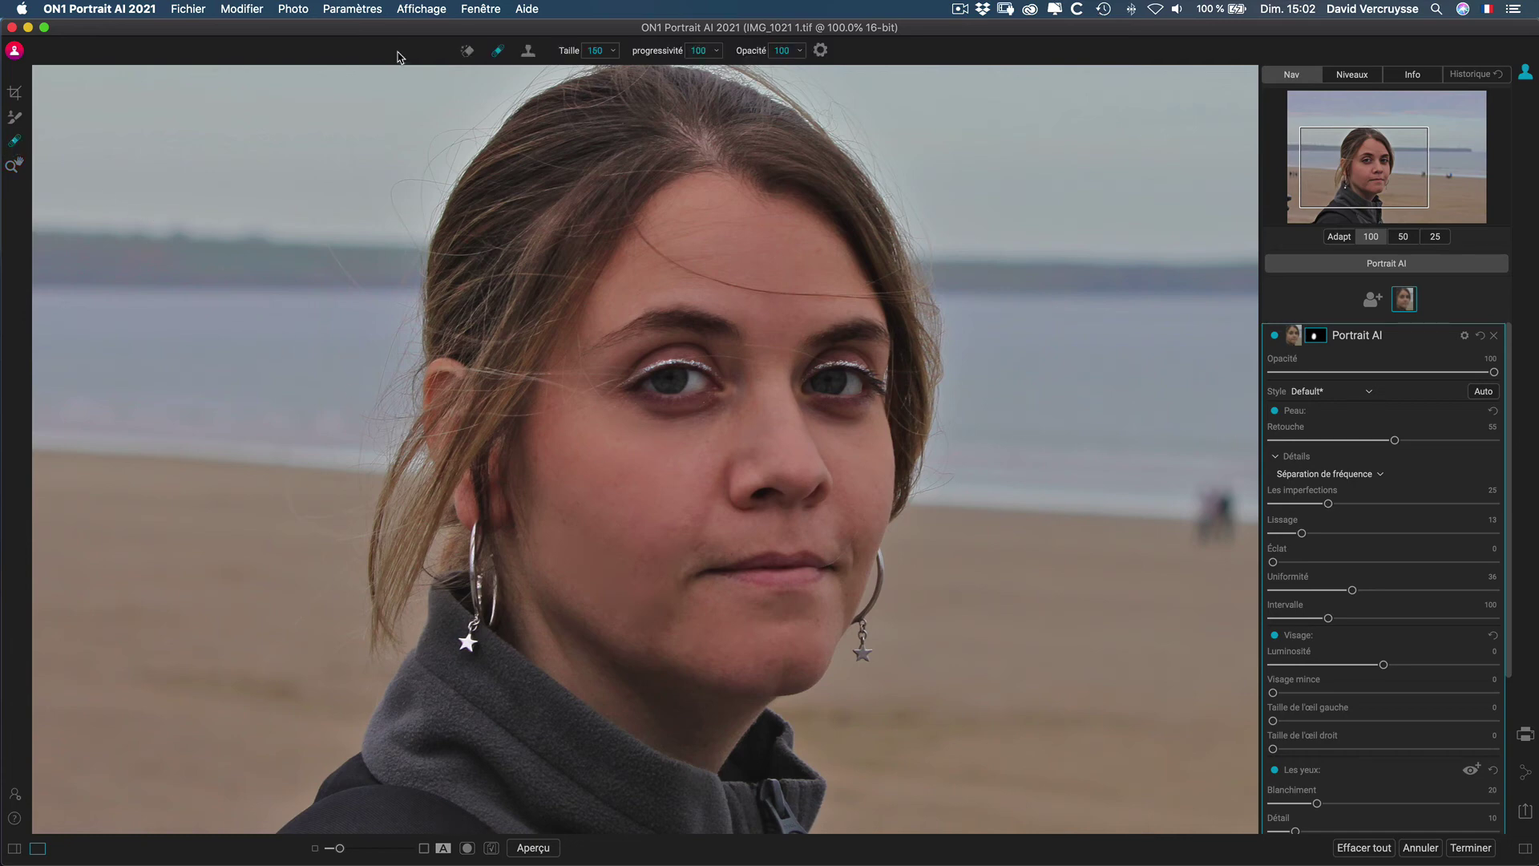
key("bracketleft")
left_click_drag(567, 53, 529, 51)
left_click(577, 501)
left_click(536, 461)
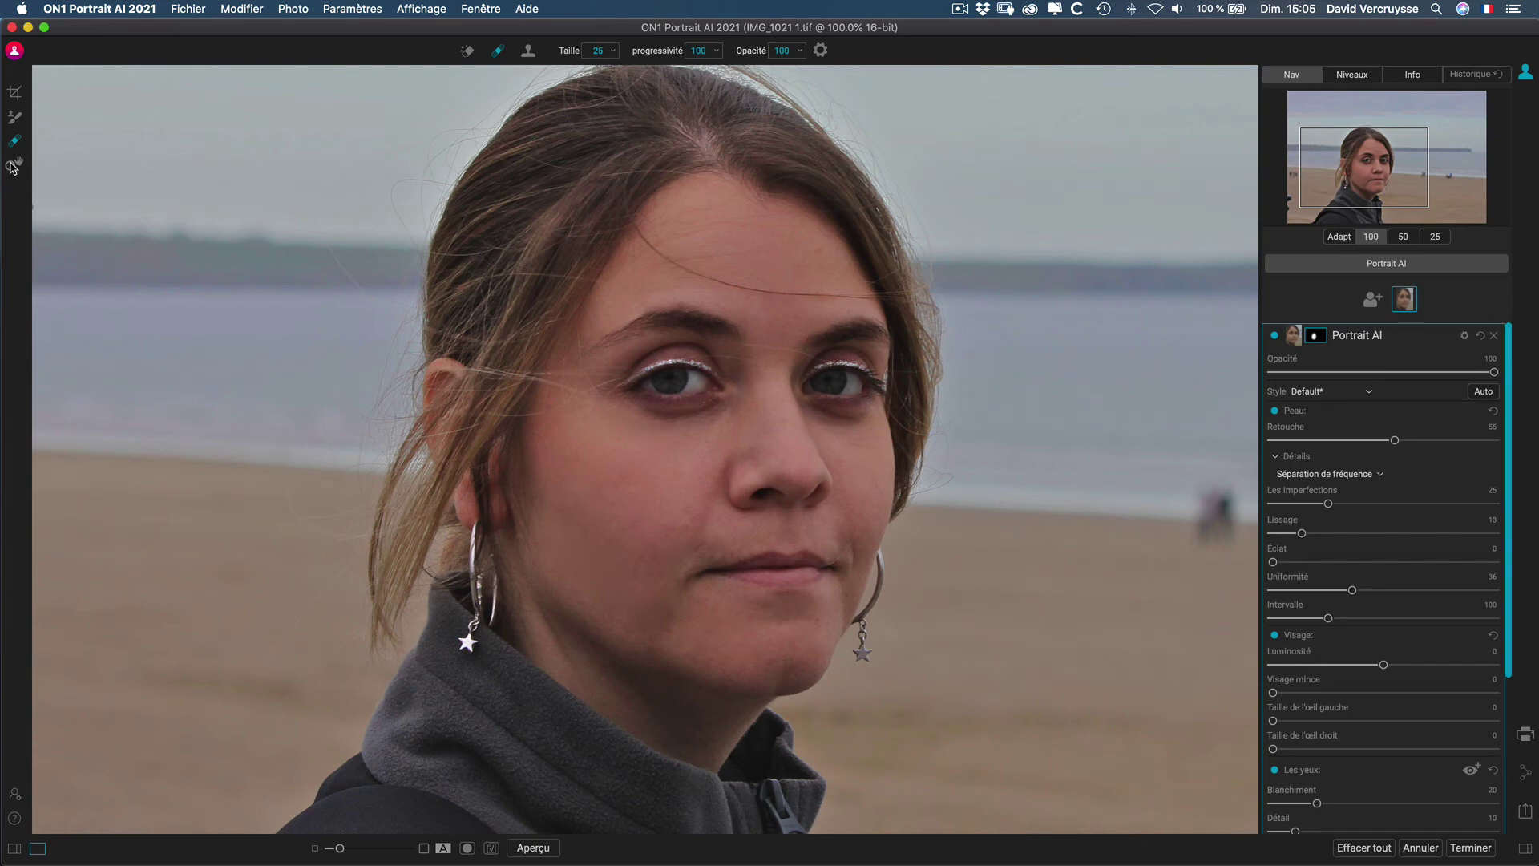
left_click(13, 165)
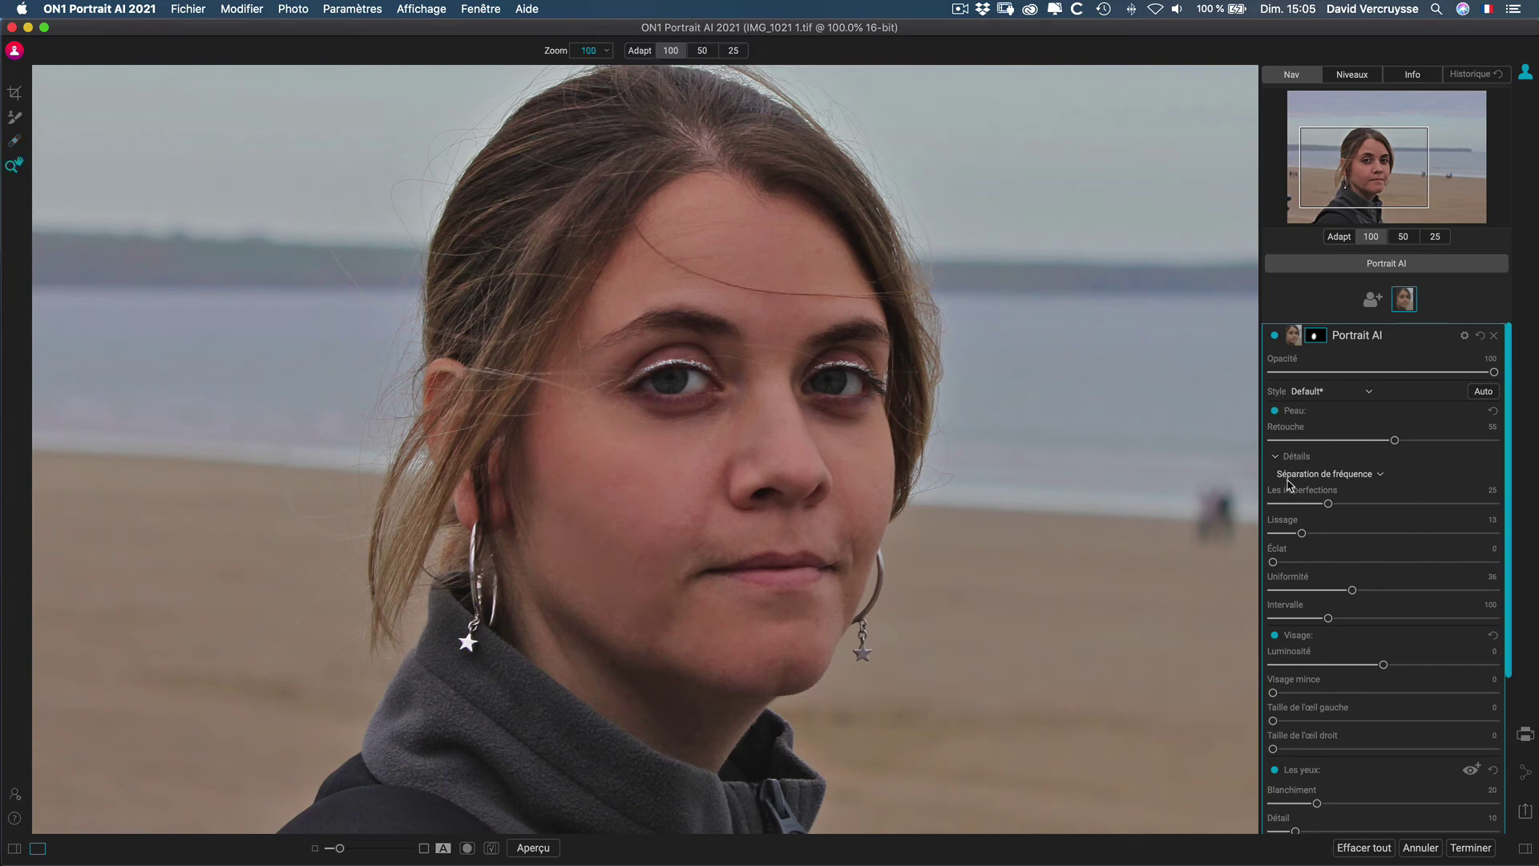
- Collapse the skin details and set the face's Luminosité to 31 and Visage mince to 26
left_click(1276, 457)
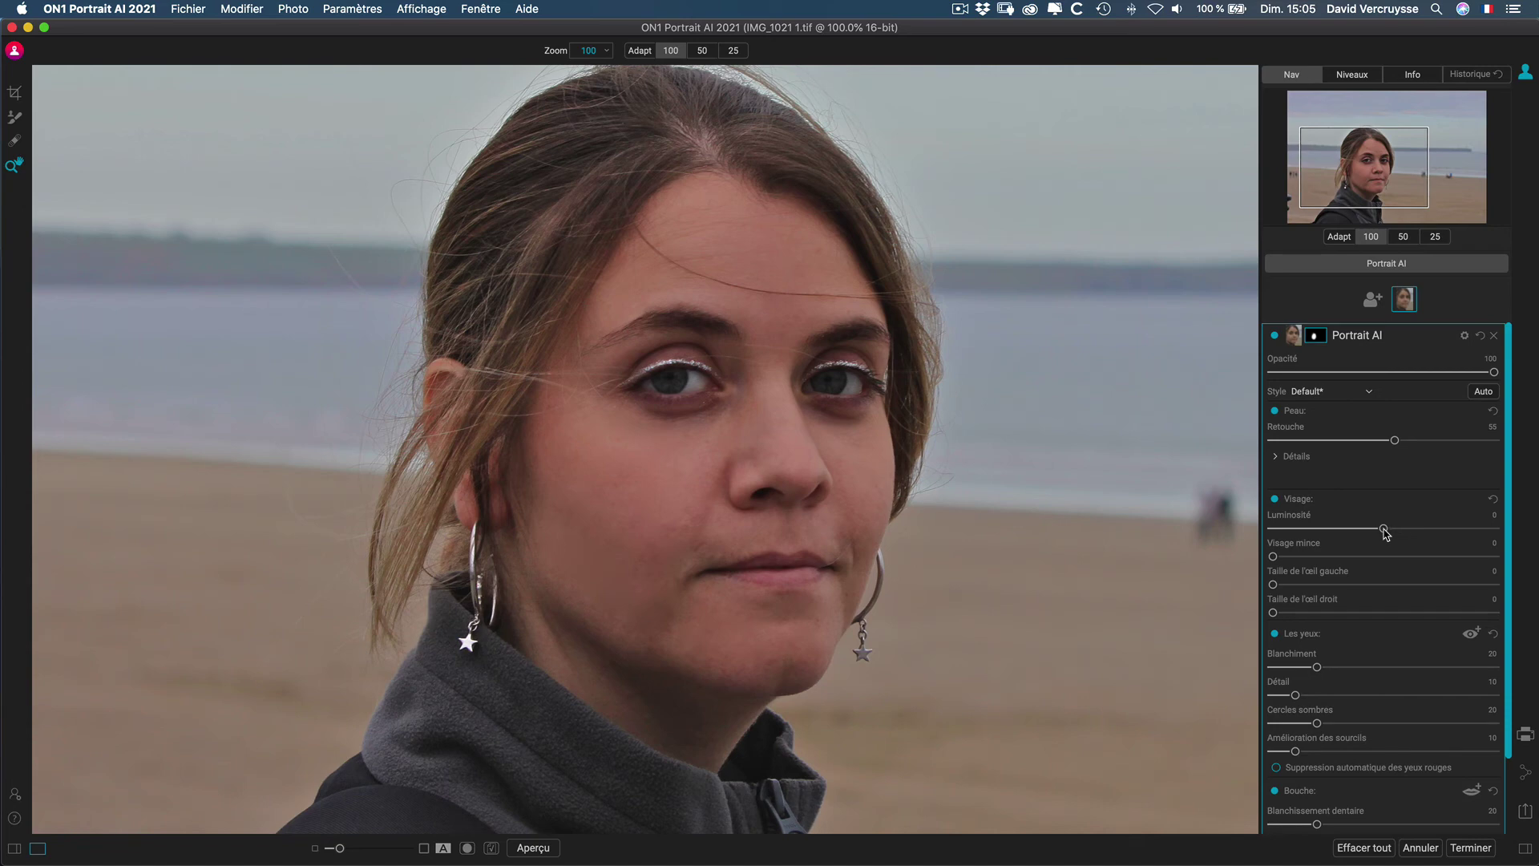
left_click_drag(1386, 531, 1429, 531)
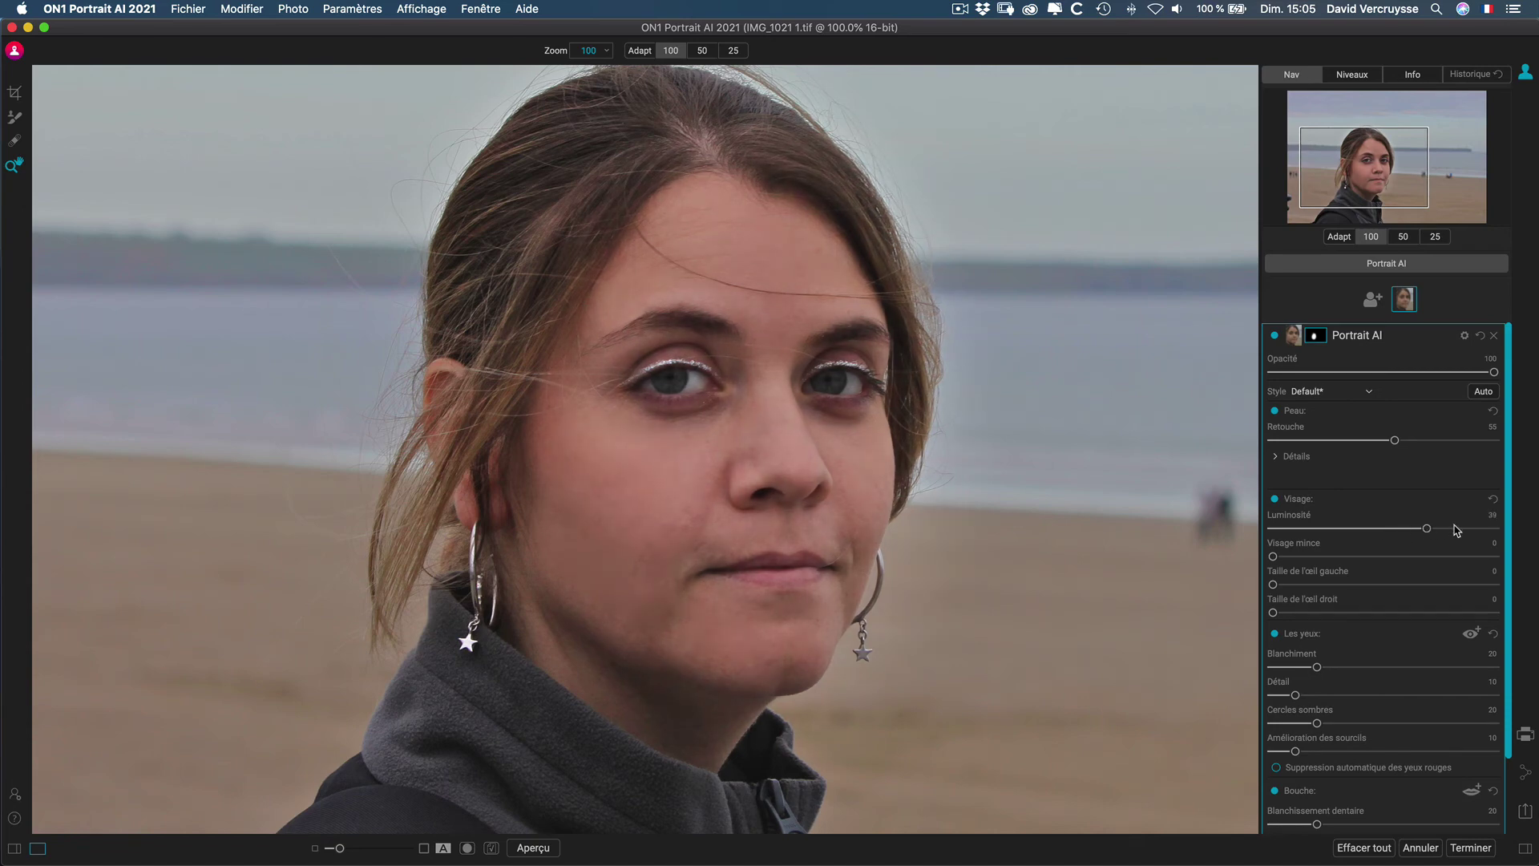
mouse_move(1427, 529)
left_mouse_down()
mouse_move(1447, 529)
mouse_move(1404, 530)
left_mouse_up()
left_click_drag(1275, 559, 1325, 557)
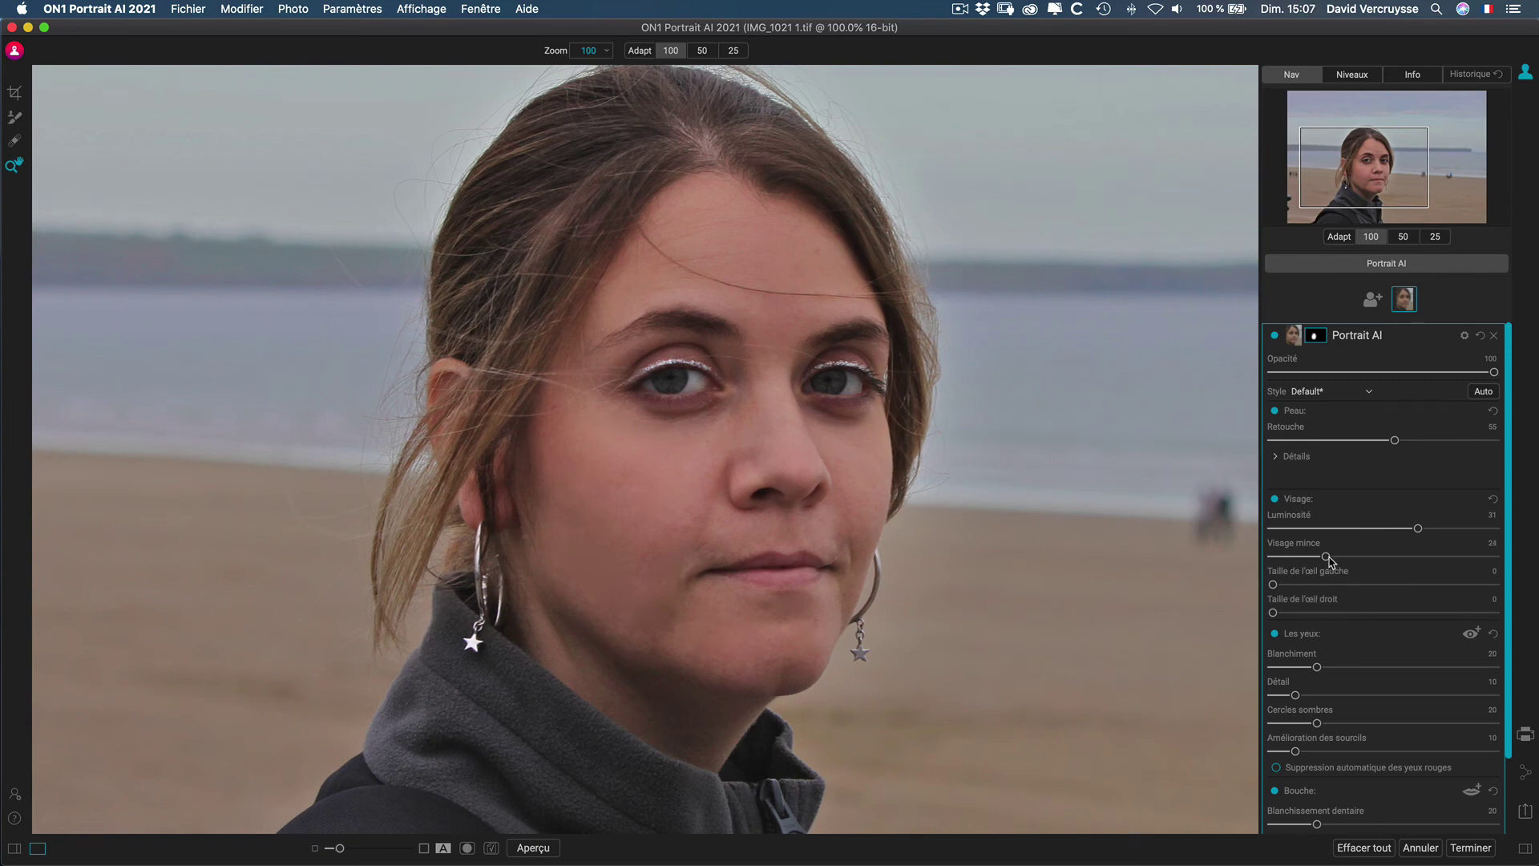
left_click_drag(1329, 559, 1267, 628)
- Set the eyes' Blanchiment to 28, Détail to 23, Cercles sombres to 28 and Amélioration des sourcils to 39, and adjust the eye outline's outer corner
scroll(1308, 531, "down", 5)
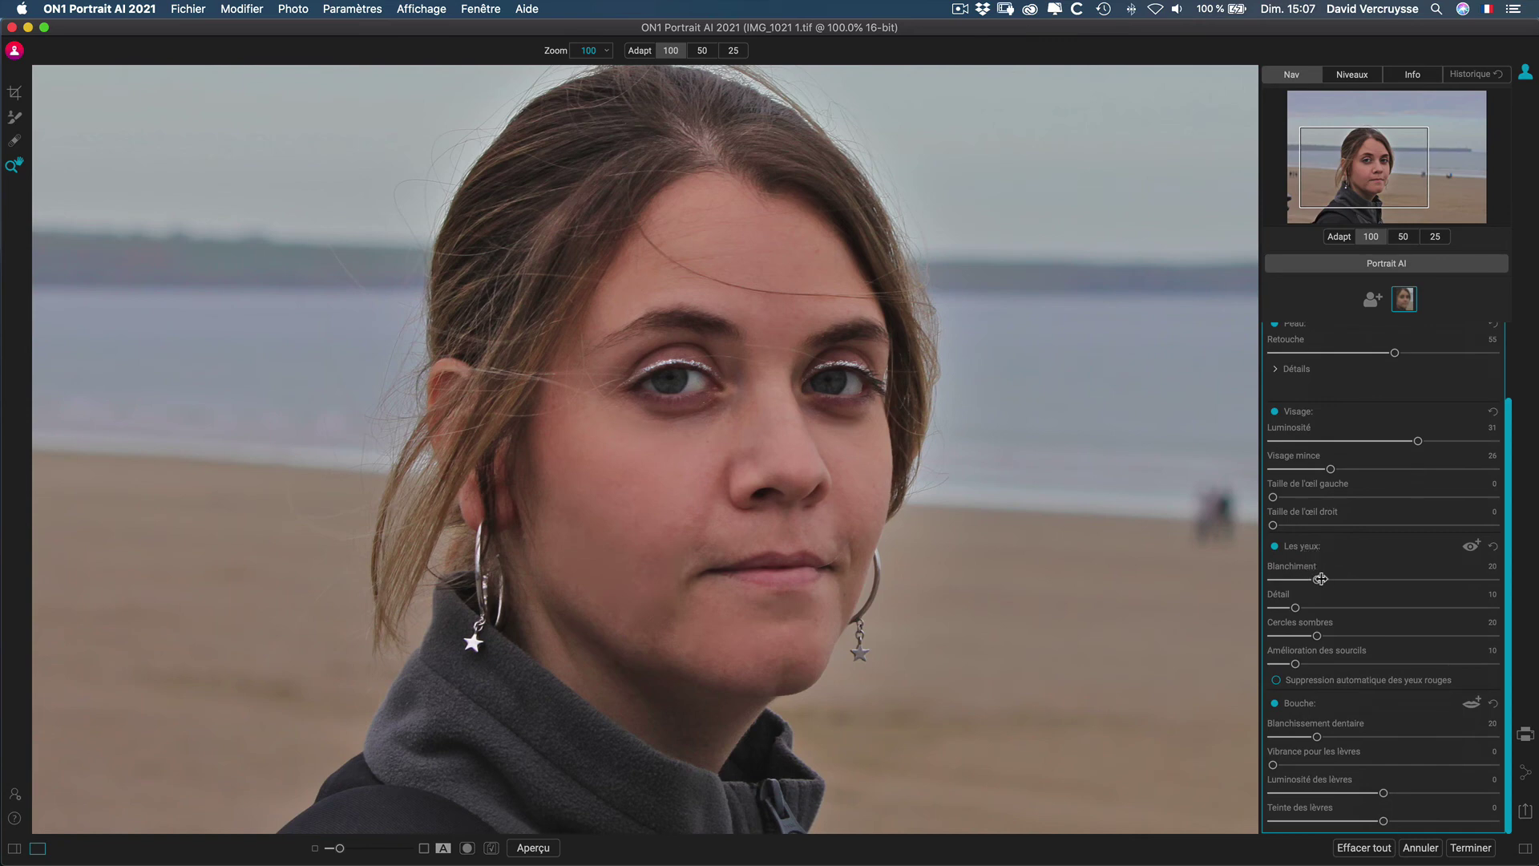
left_click_drag(1319, 579, 1413, 580)
left_click_drag(1411, 580, 1335, 580)
left_click_drag(1297, 609, 1329, 636)
left_click_drag(1296, 665, 1361, 662)
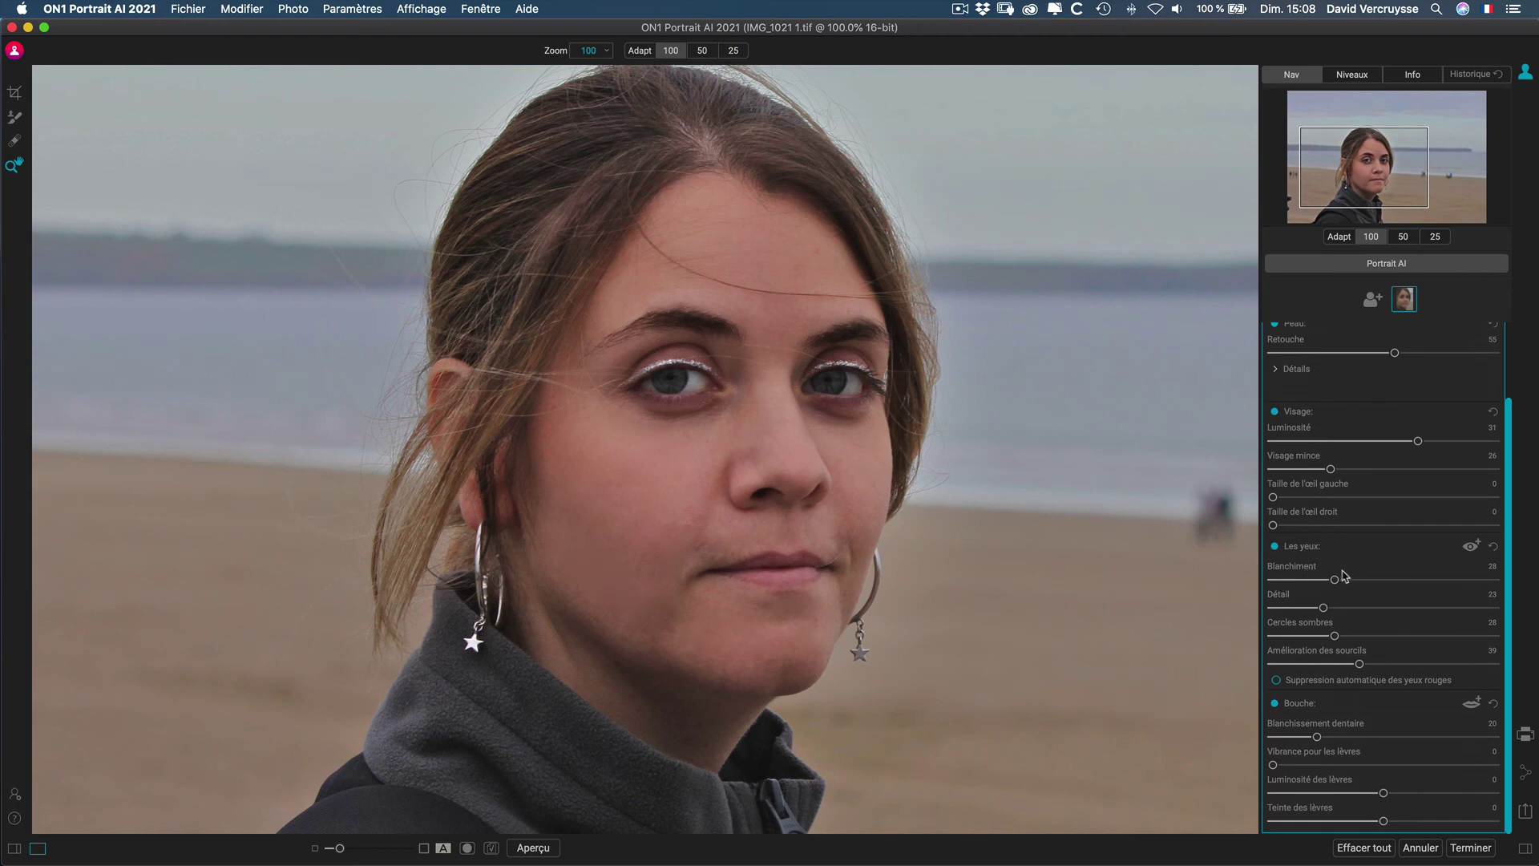
left_click(1472, 547)
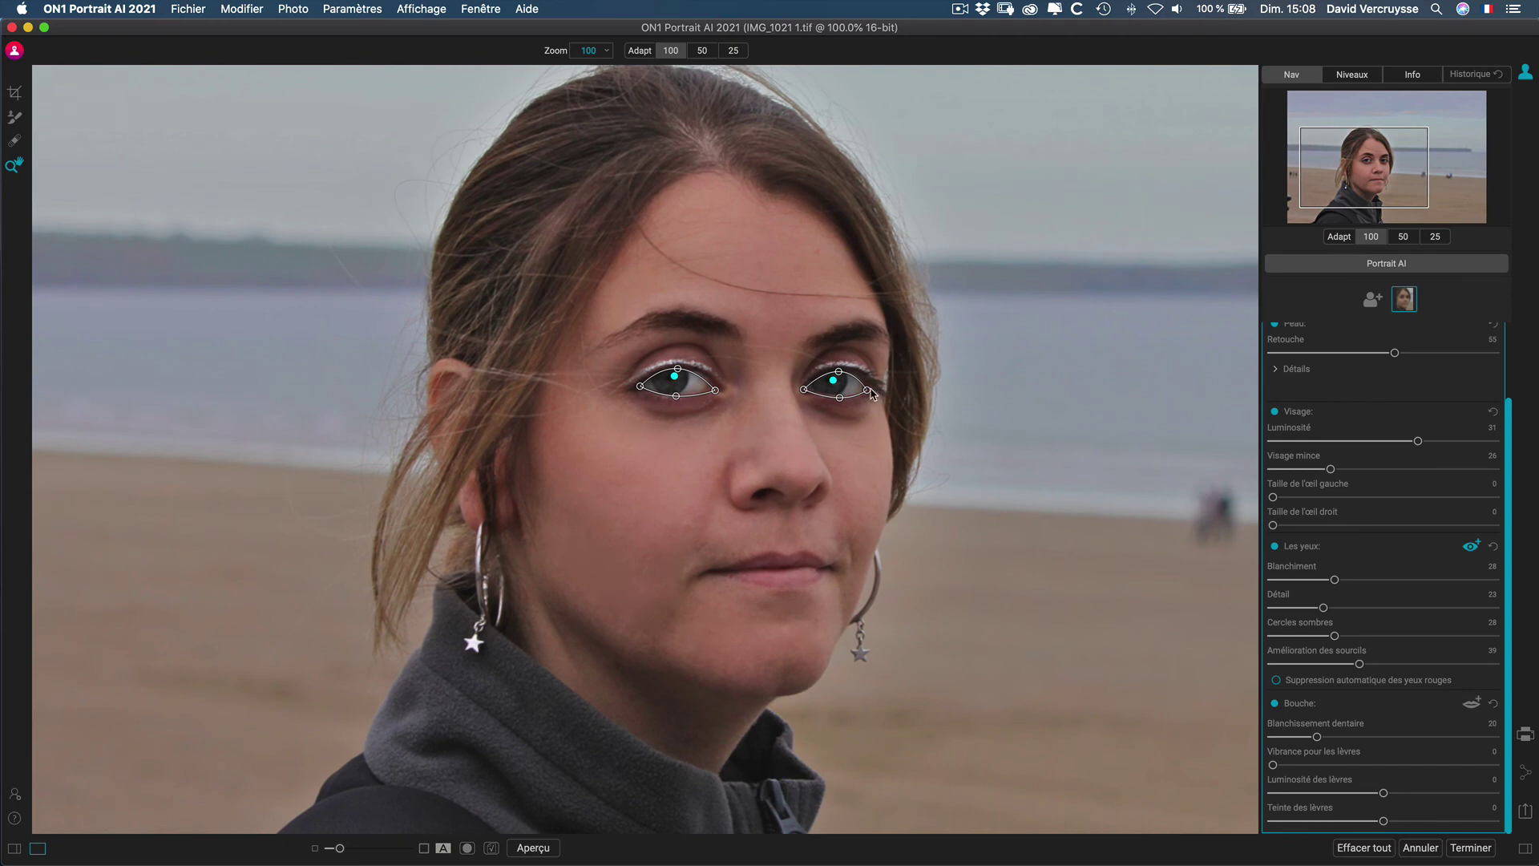
left_click_drag(870, 391, 870, 387)
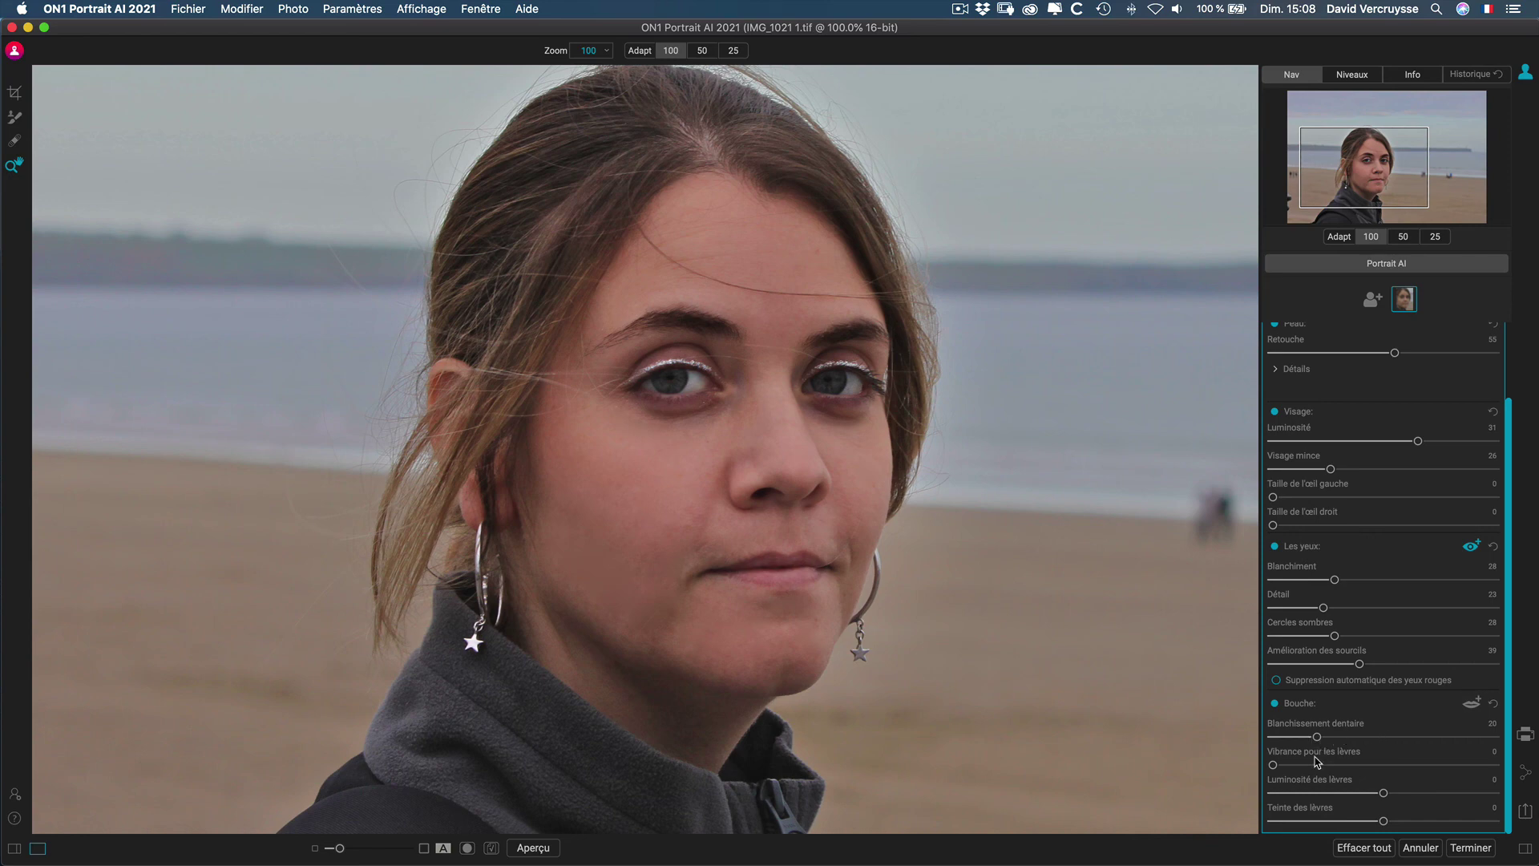
- Set the lips' Vibrance to 70, Luminosité to 4 and Teinte to -7
left_click_drag(1273, 765, 1426, 768)
mouse_move(1385, 797)
left_mouse_down()
mouse_move(1459, 796)
mouse_move(1387, 823)
mouse_move(1290, 823)
mouse_move(1429, 823)
mouse_move(1376, 826)
left_mouse_up()
left_click(1389, 796)
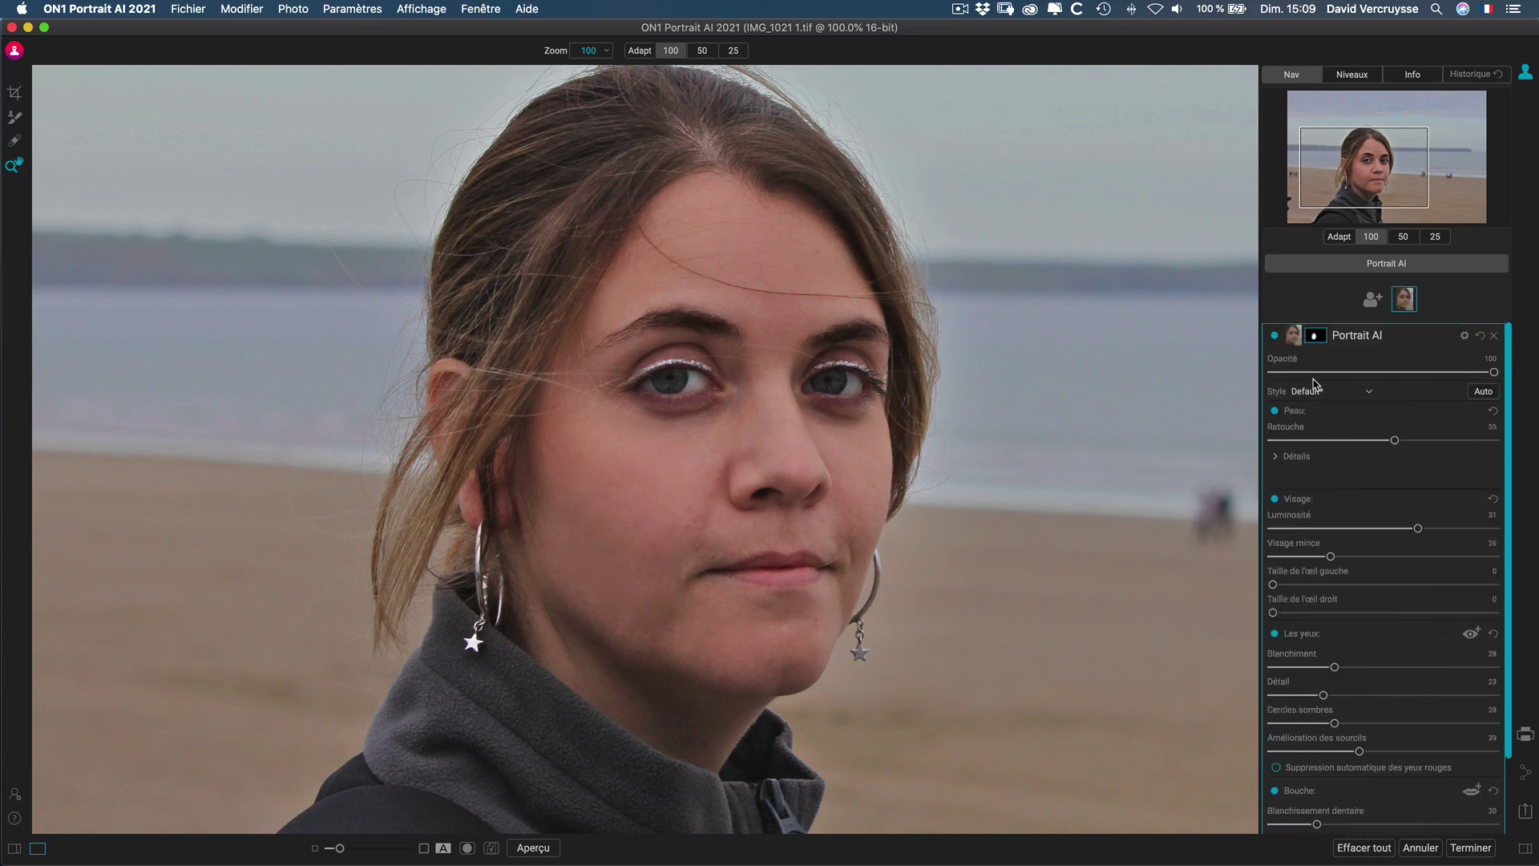
- Switch the whole Portrait AI retouch off and on twice to compare the portrait before and after
left_click(1274, 336)
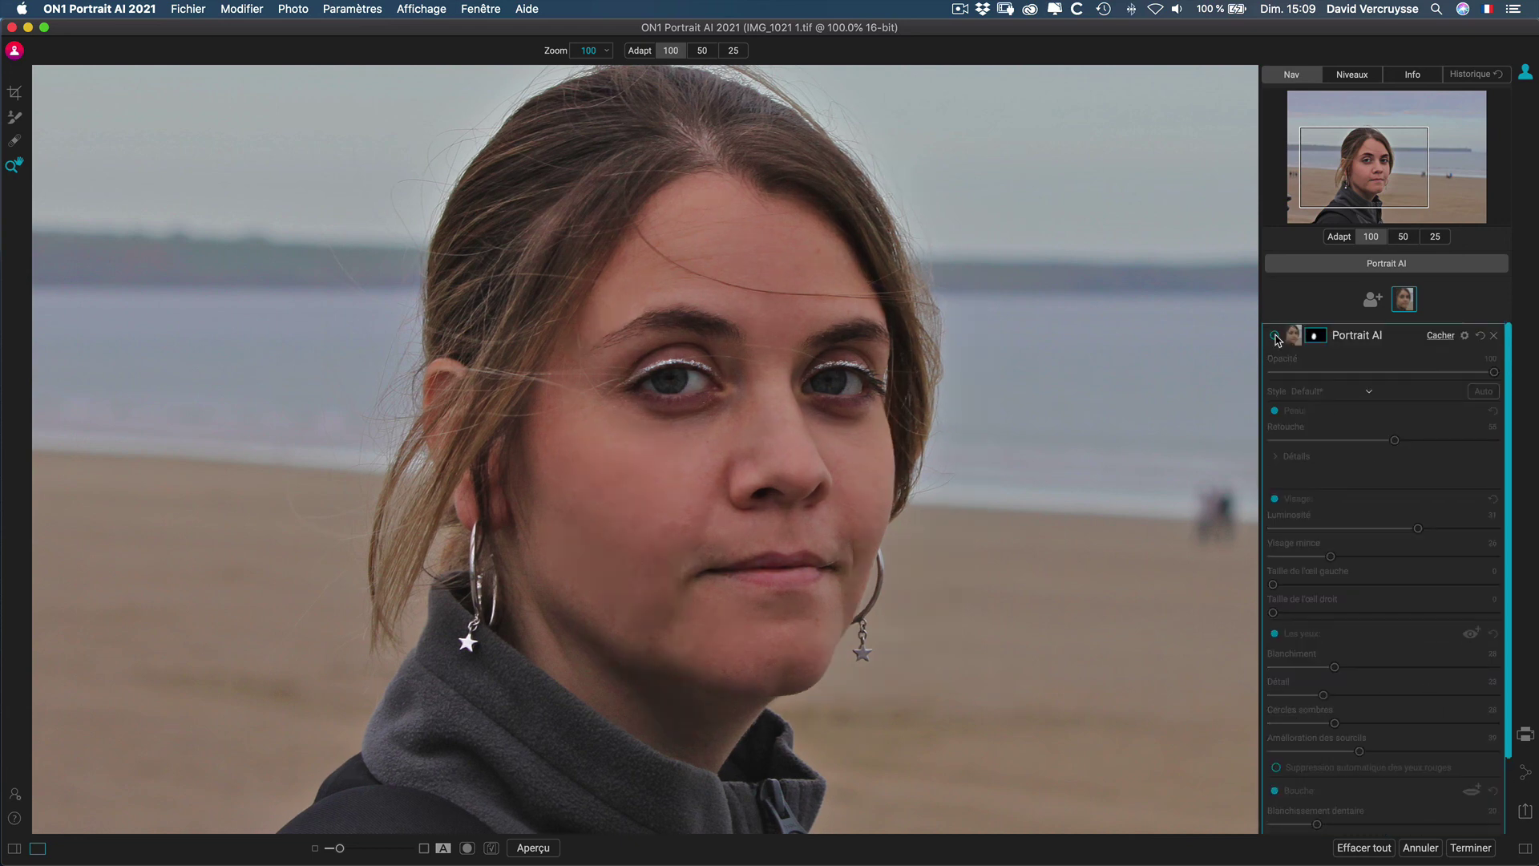
left_click(1275, 336)
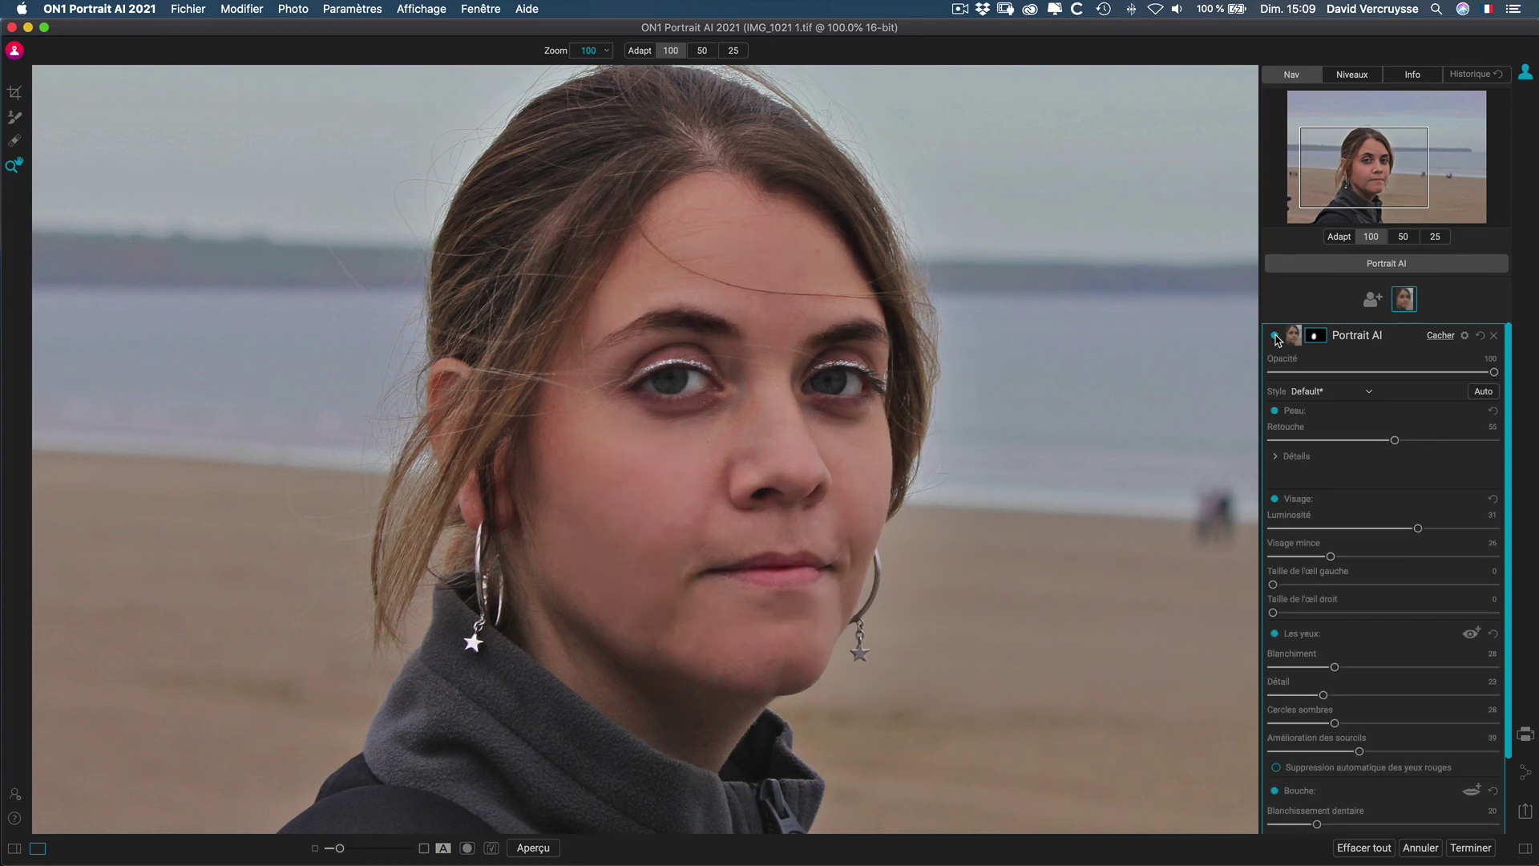
left_click(1274, 336)
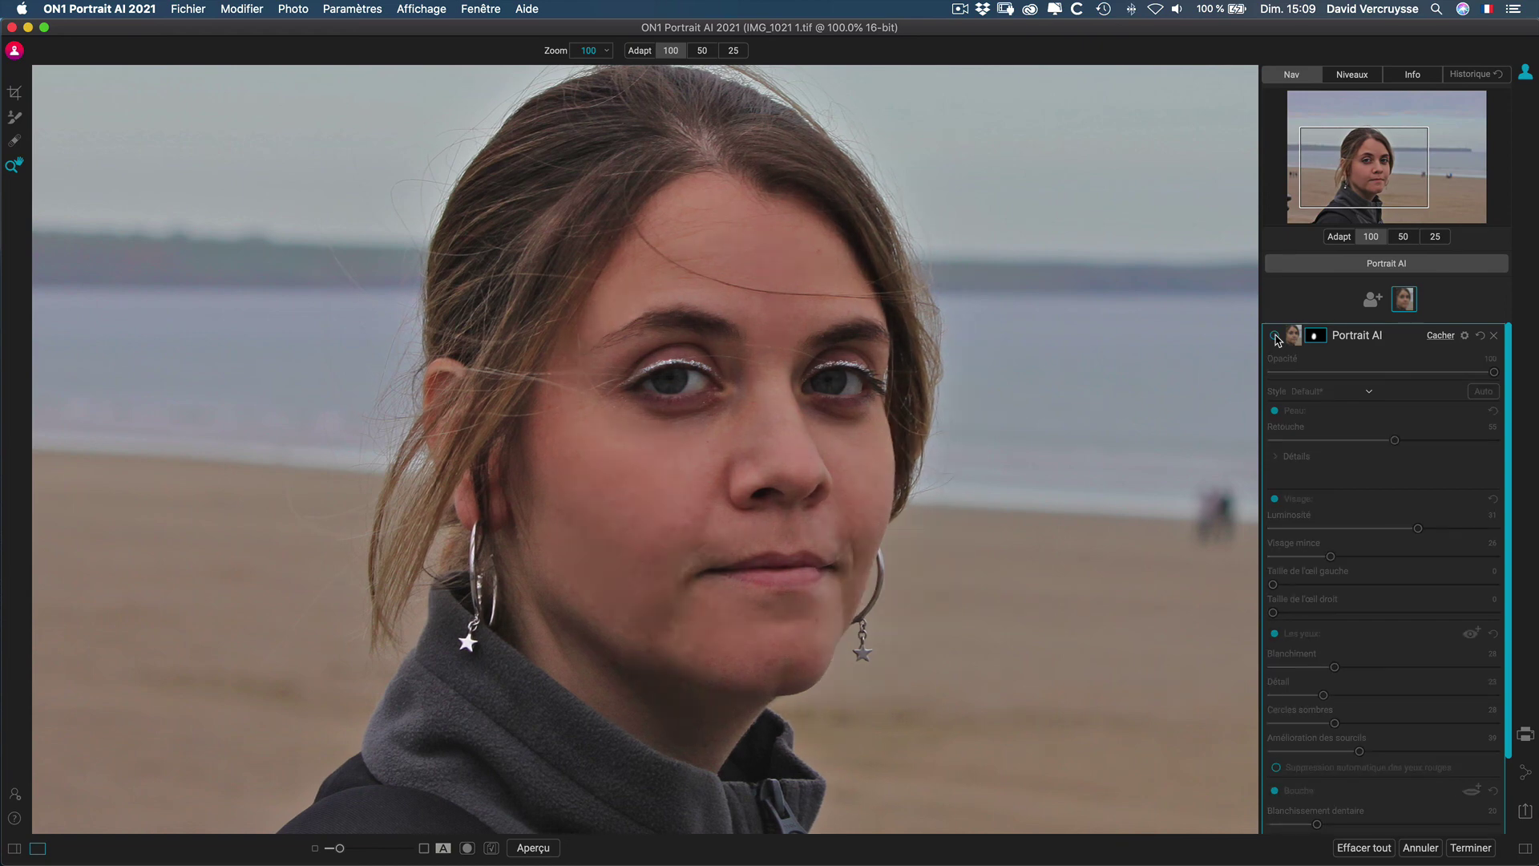
left_click(1275, 336)
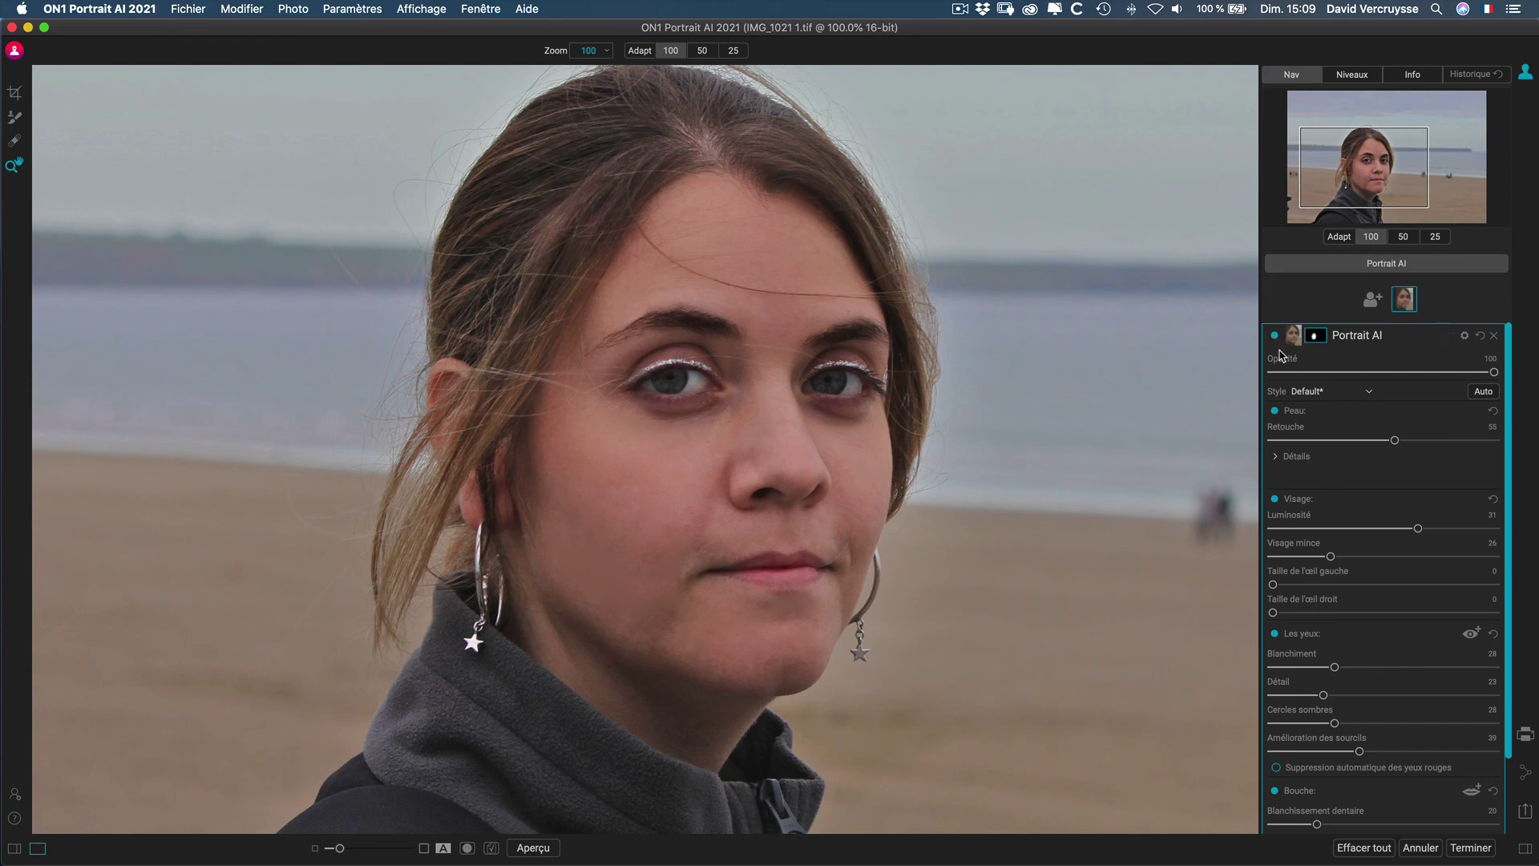
scroll(1367, 644, "down", 3)
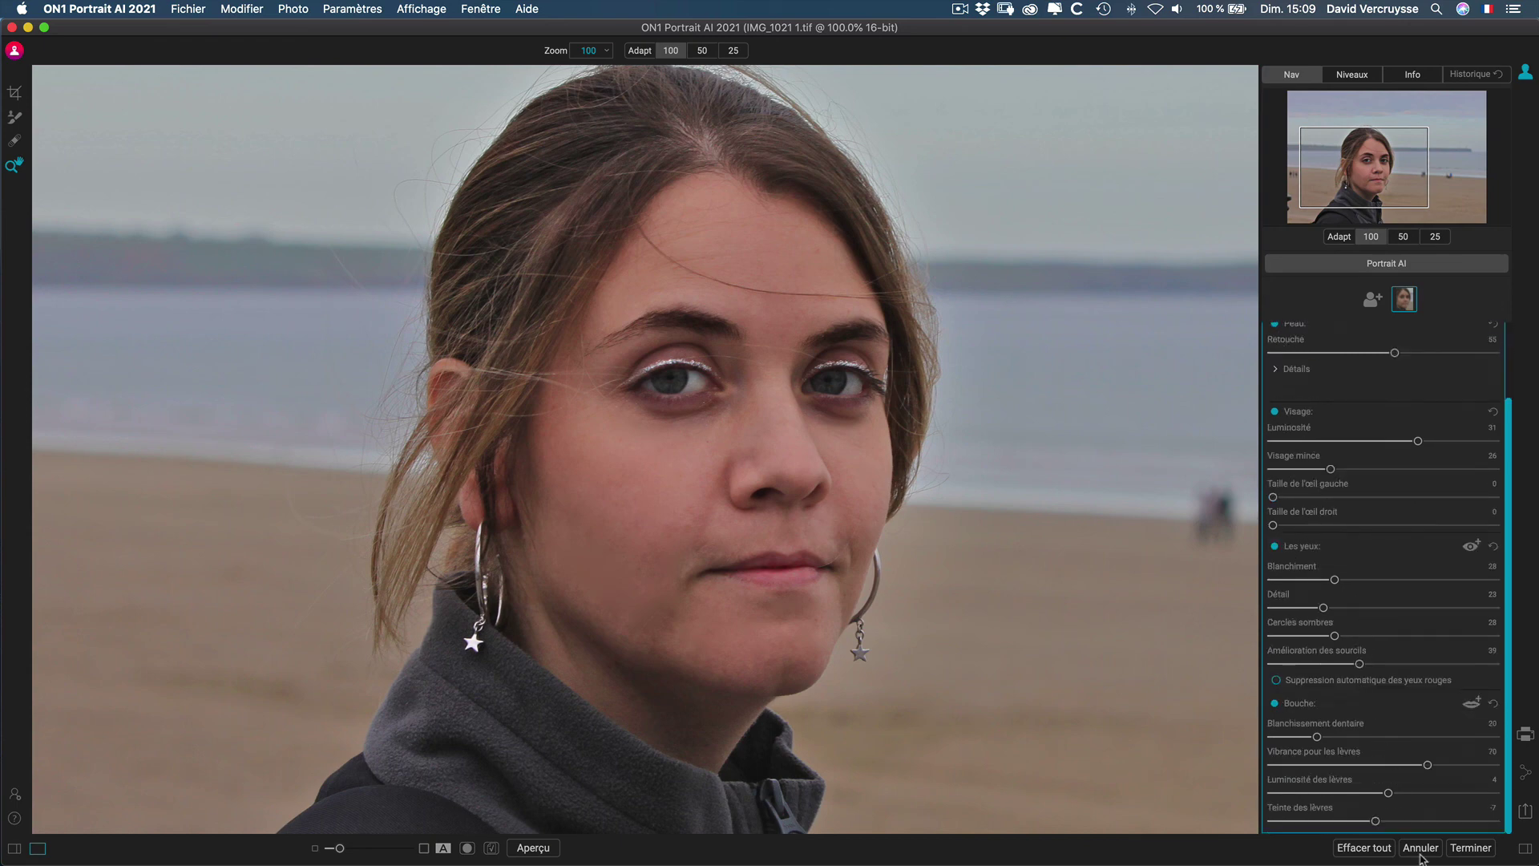
- Show and hide the Portrait AI blending options once, and collapse and re-expand the Portrait AI settings
scroll(1435, 481, "up", 3)
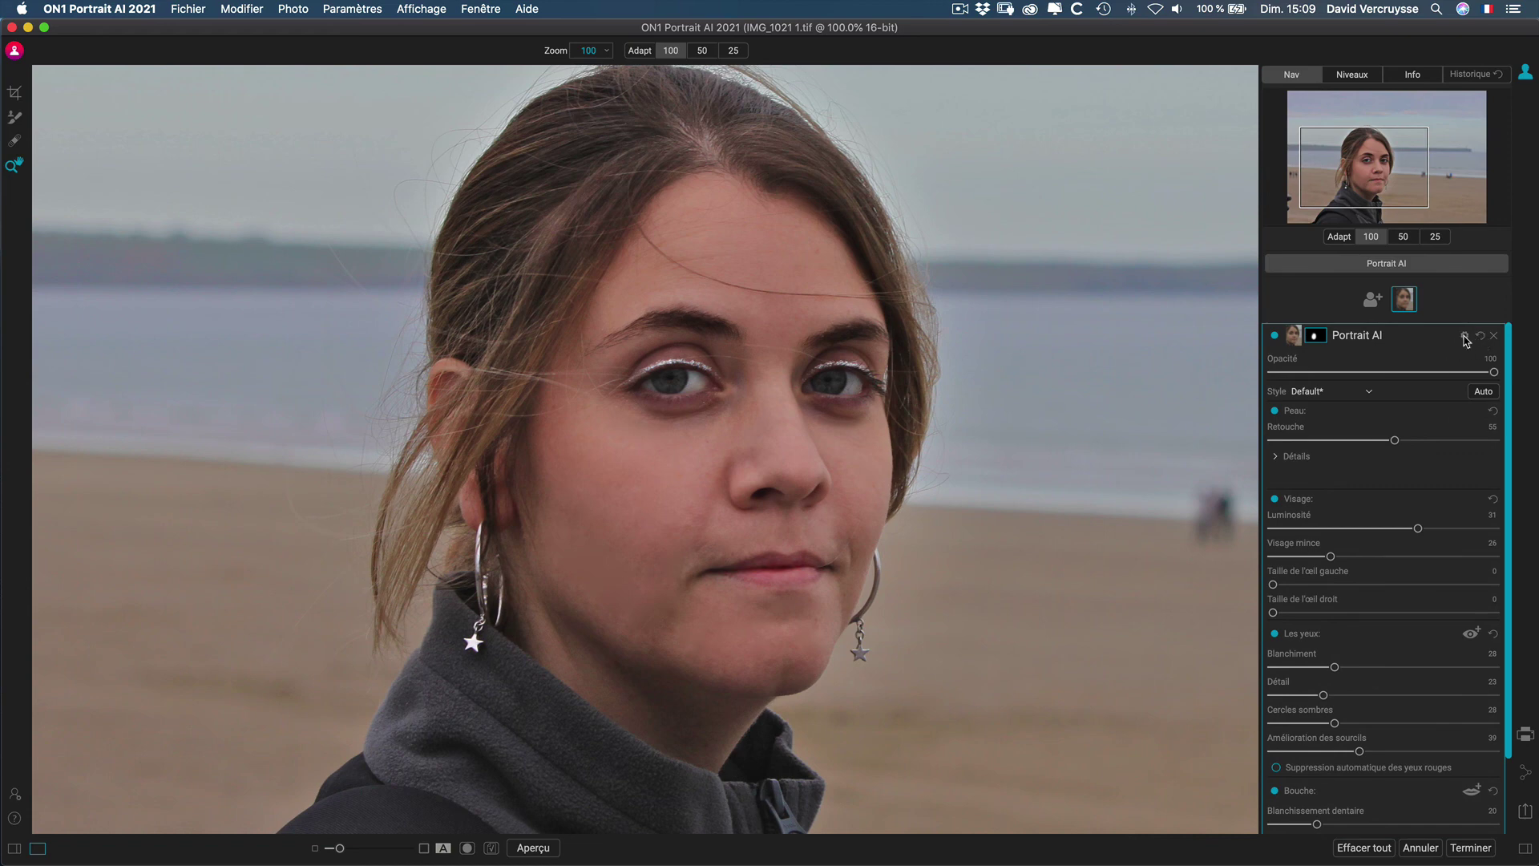
left_click(1465, 336)
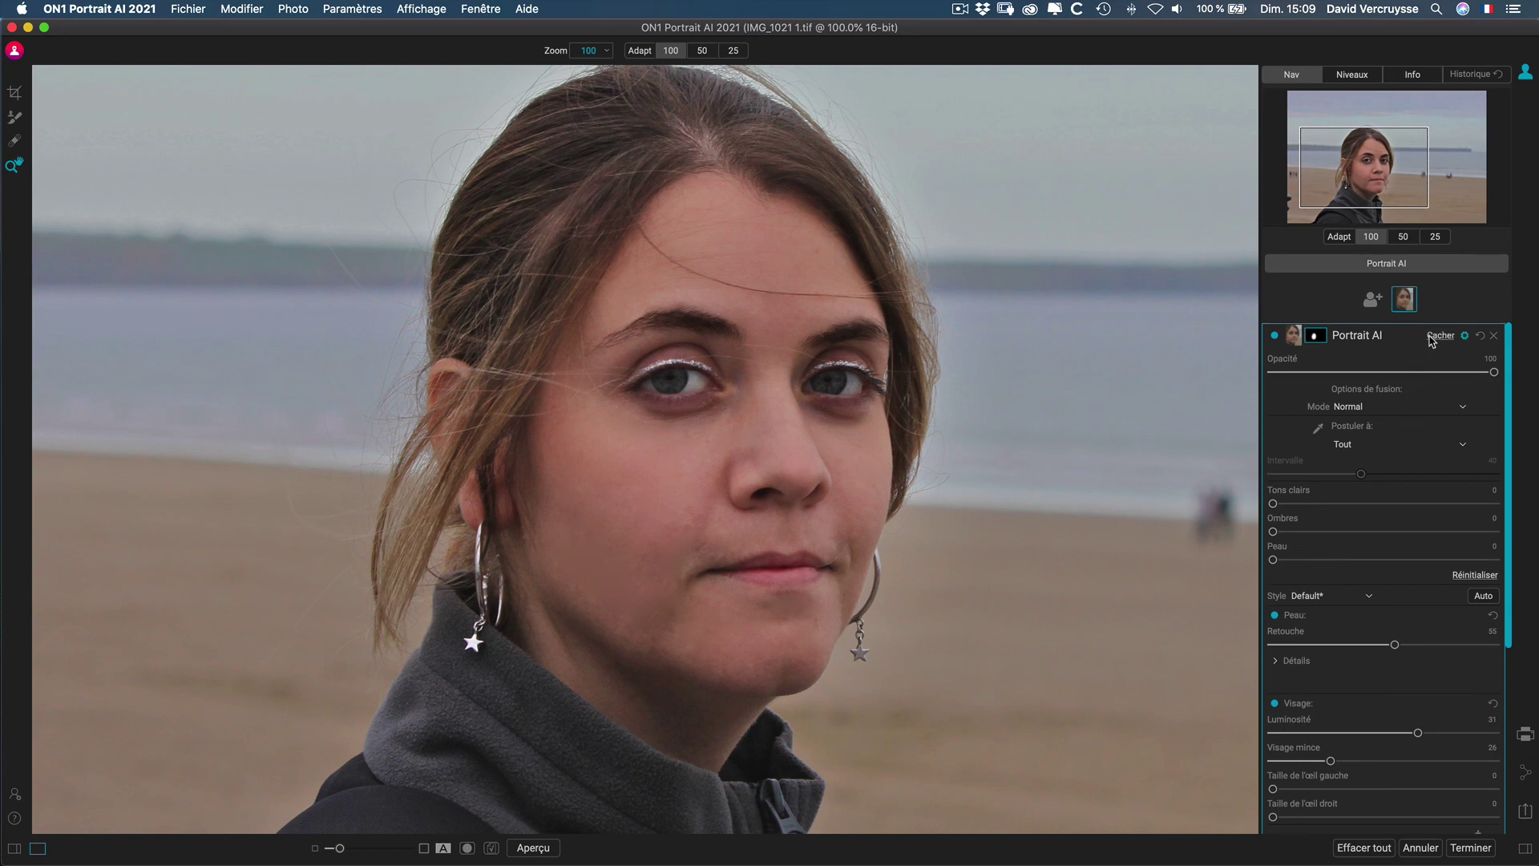
left_click(1467, 337)
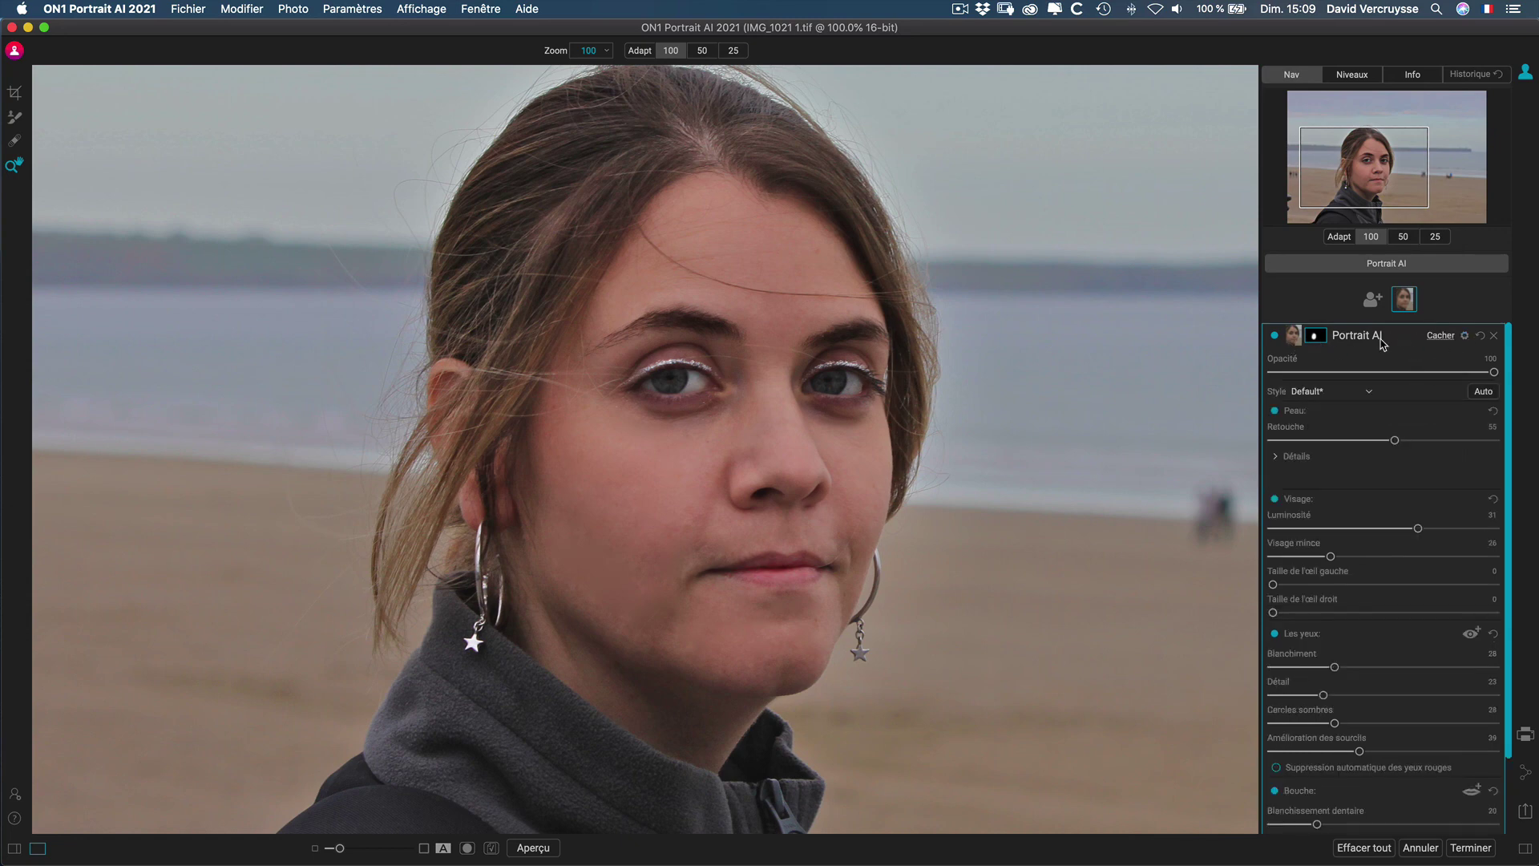
left_click(1360, 341)
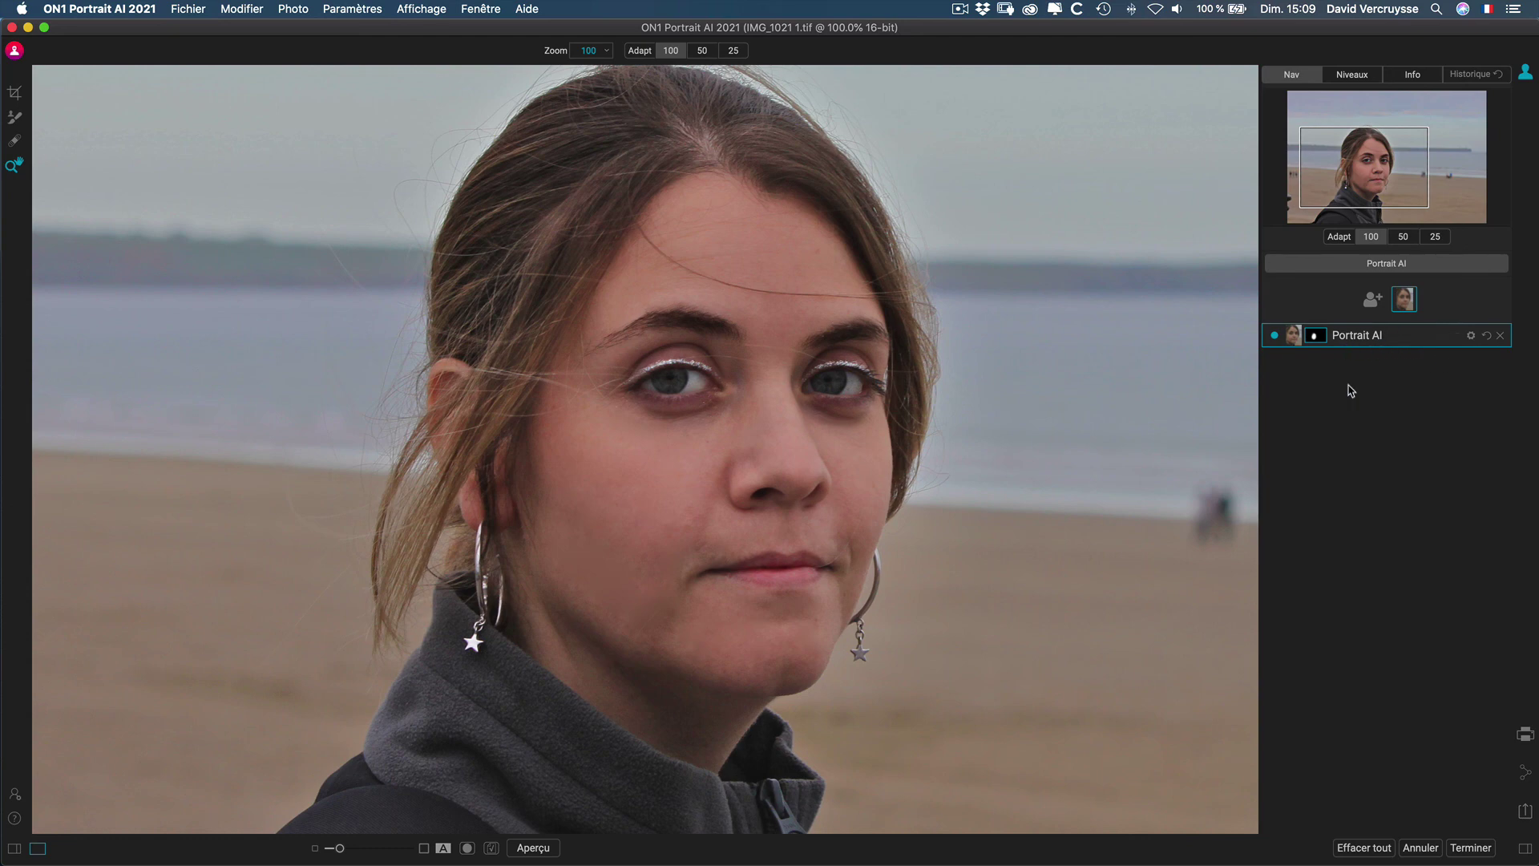
mouse_move(1379, 341)
left_click(1445, 336)
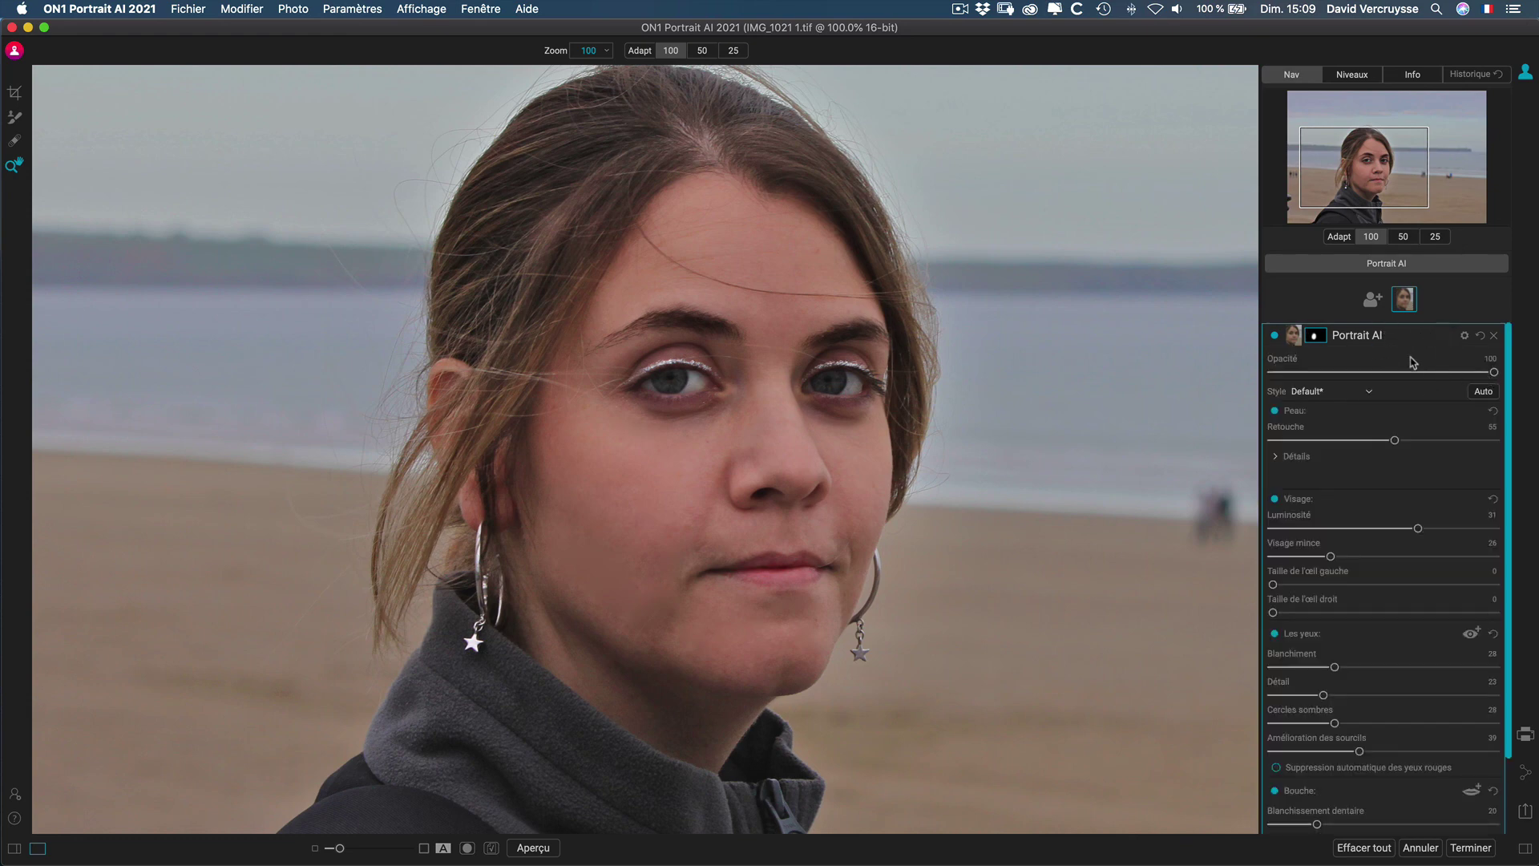
- Examine the blending options, including the tone and colour ranges under Postuler à, keep Tout, and hide the options again
left_click(1464, 337)
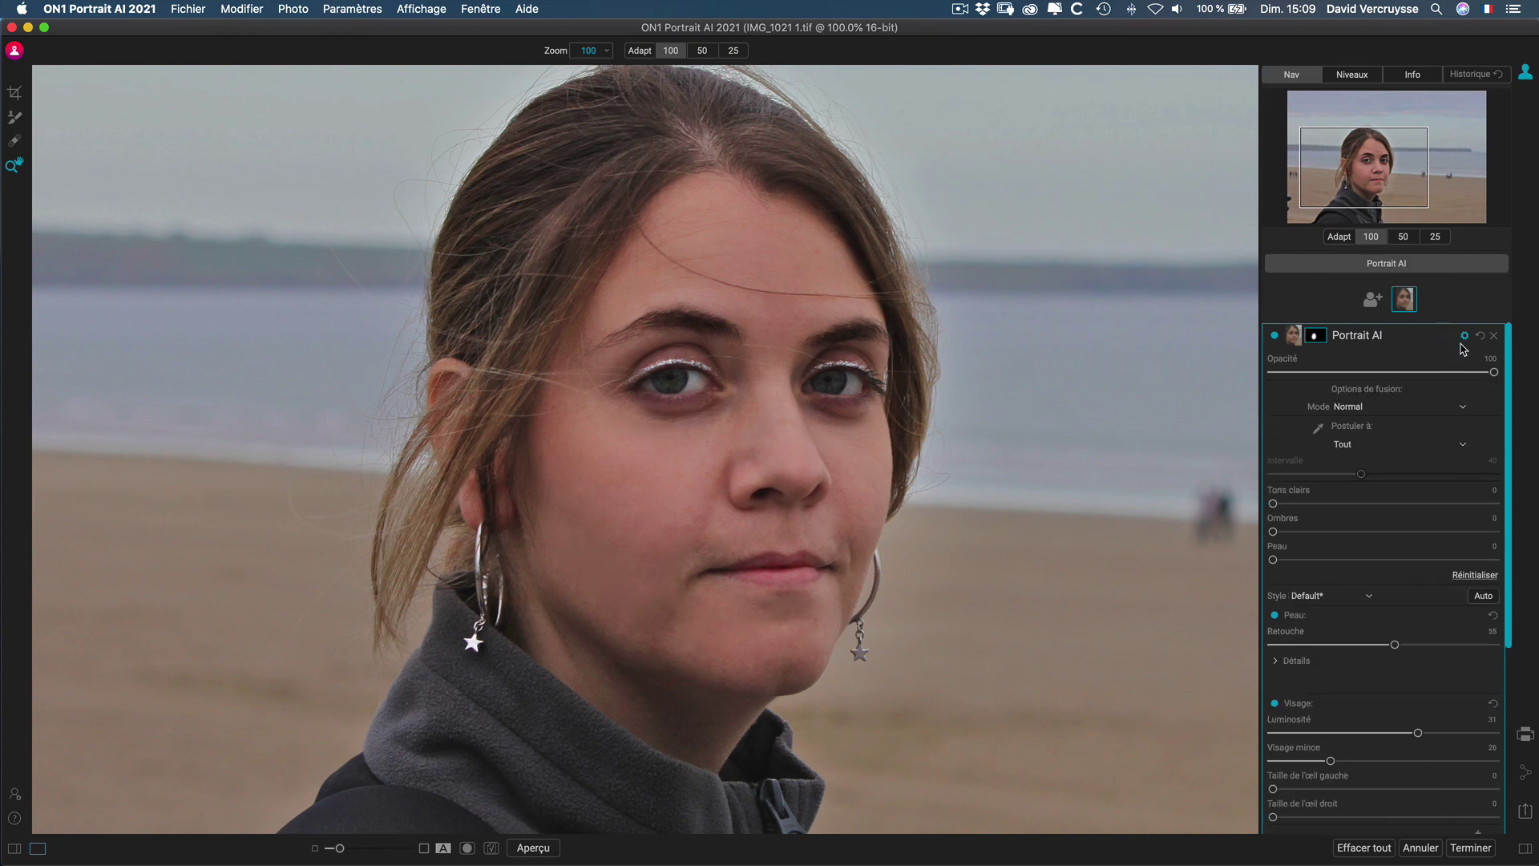
left_click(1382, 410)
left_click(1295, 411)
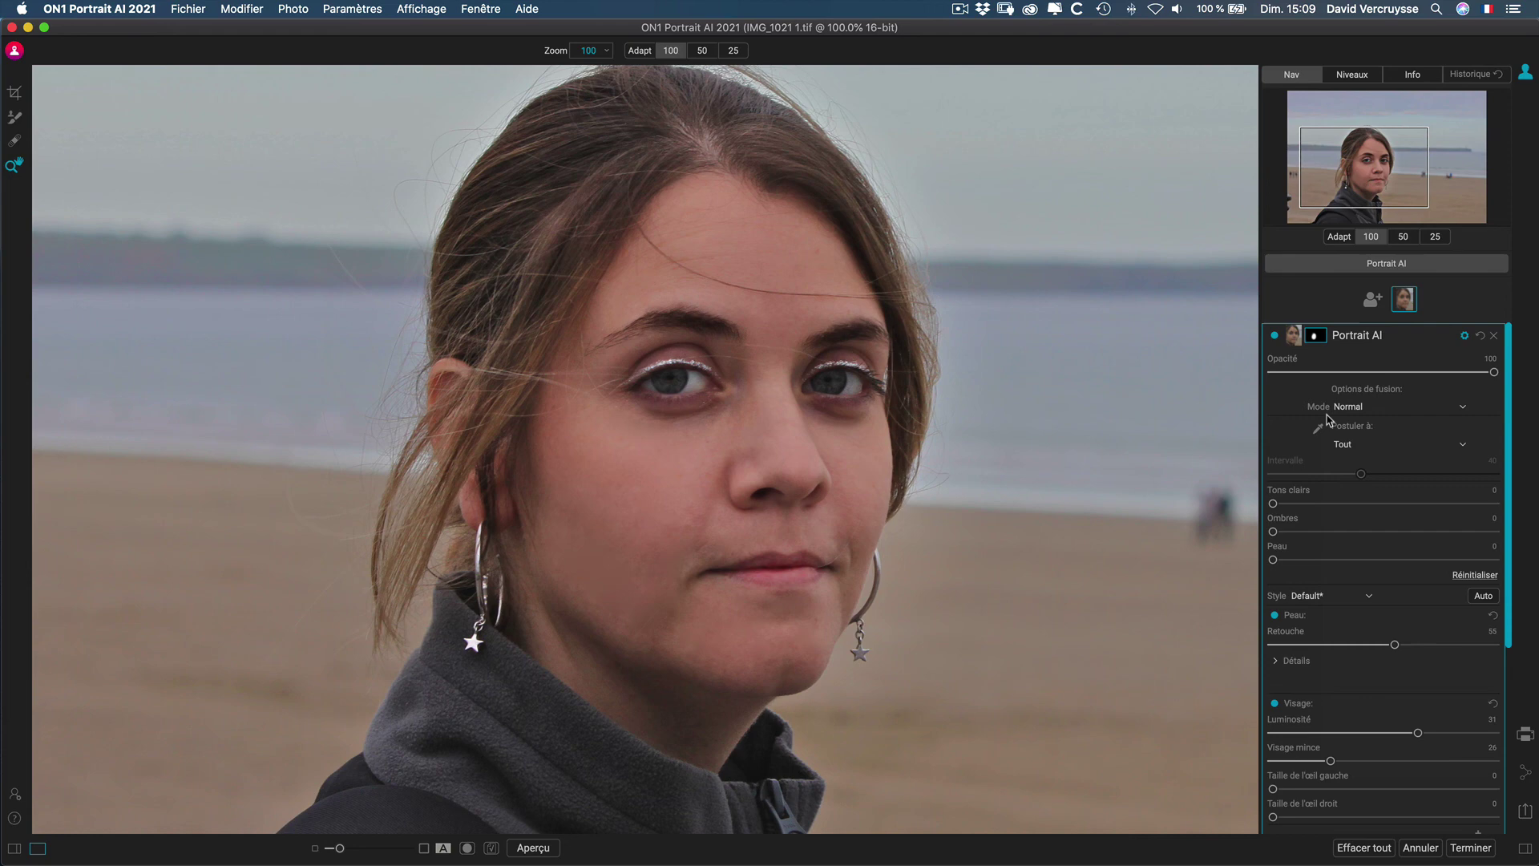
left_click(1365, 453)
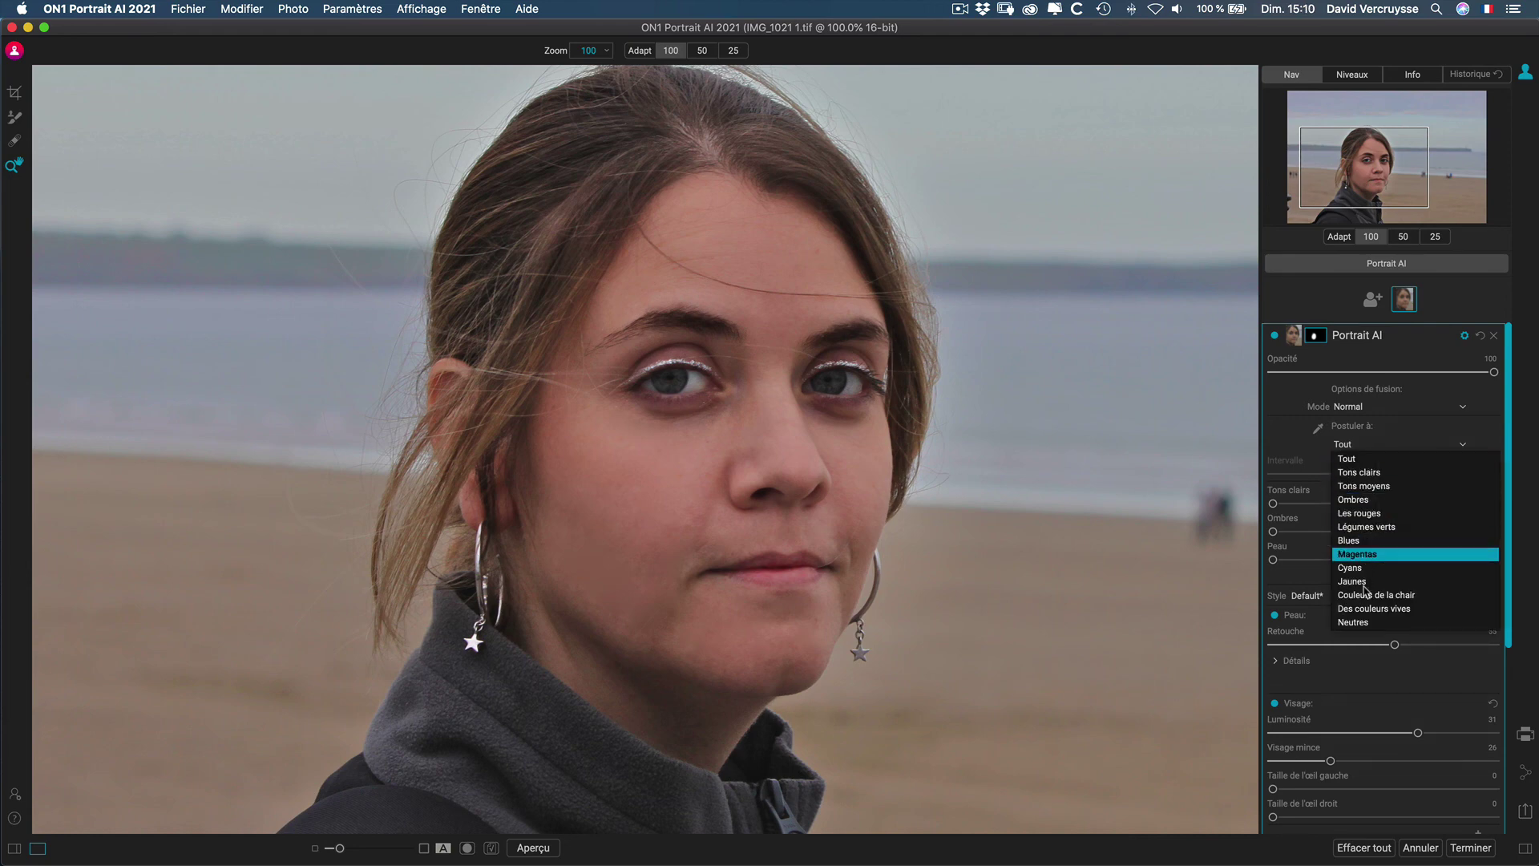
left_click(1346, 458)
left_click(1461, 447)
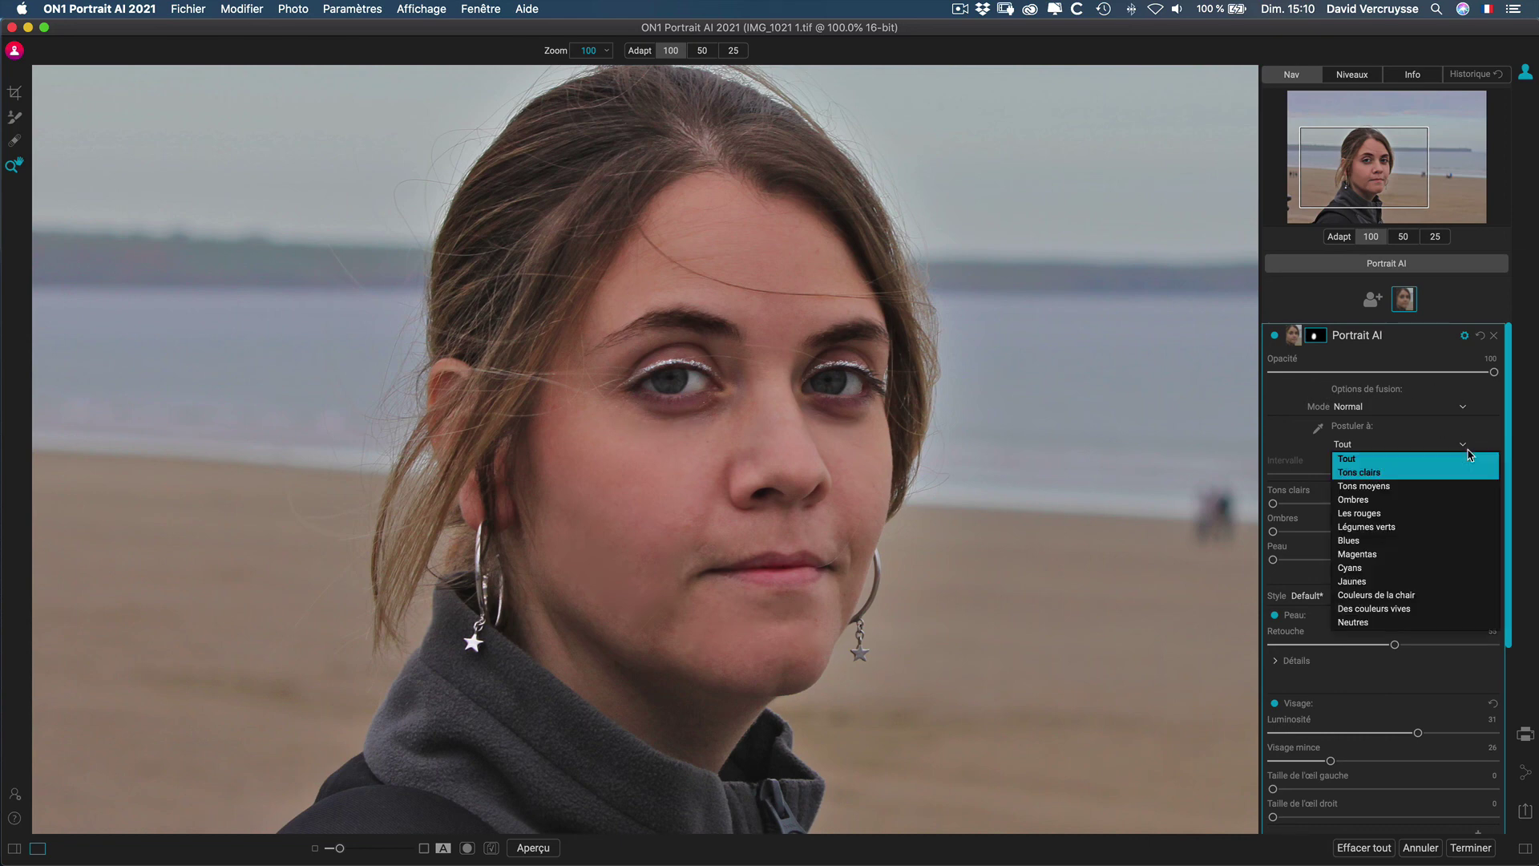
left_click(1464, 450)
left_click(1463, 446)
left_click(1464, 441)
left_click(1464, 335)
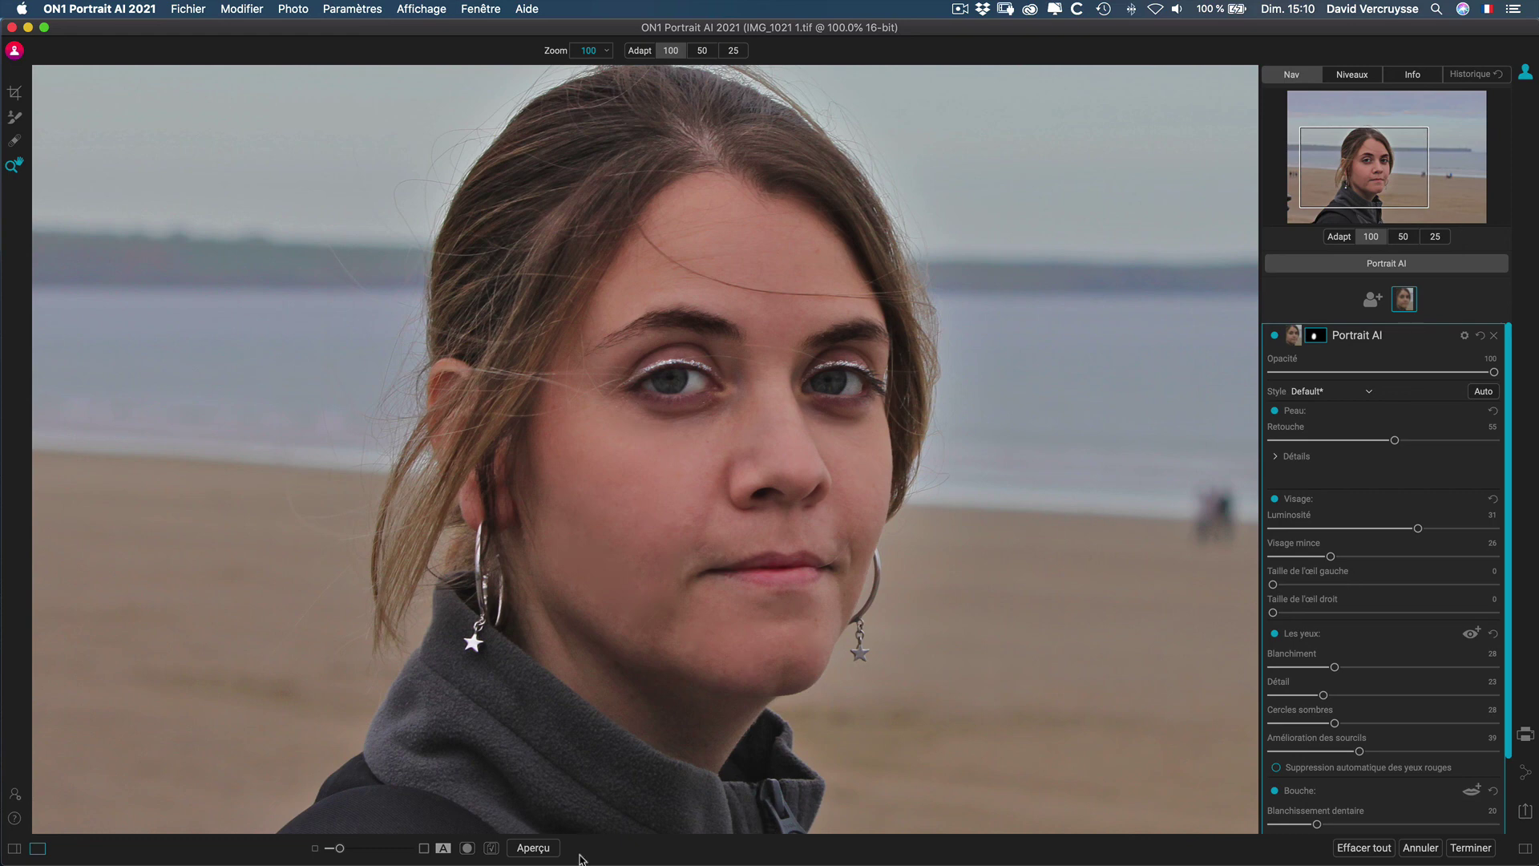
- Switch the preview off and on repeatedly to compare the original portrait with the retouched one
left_click(532, 849)
left_click(532, 848)
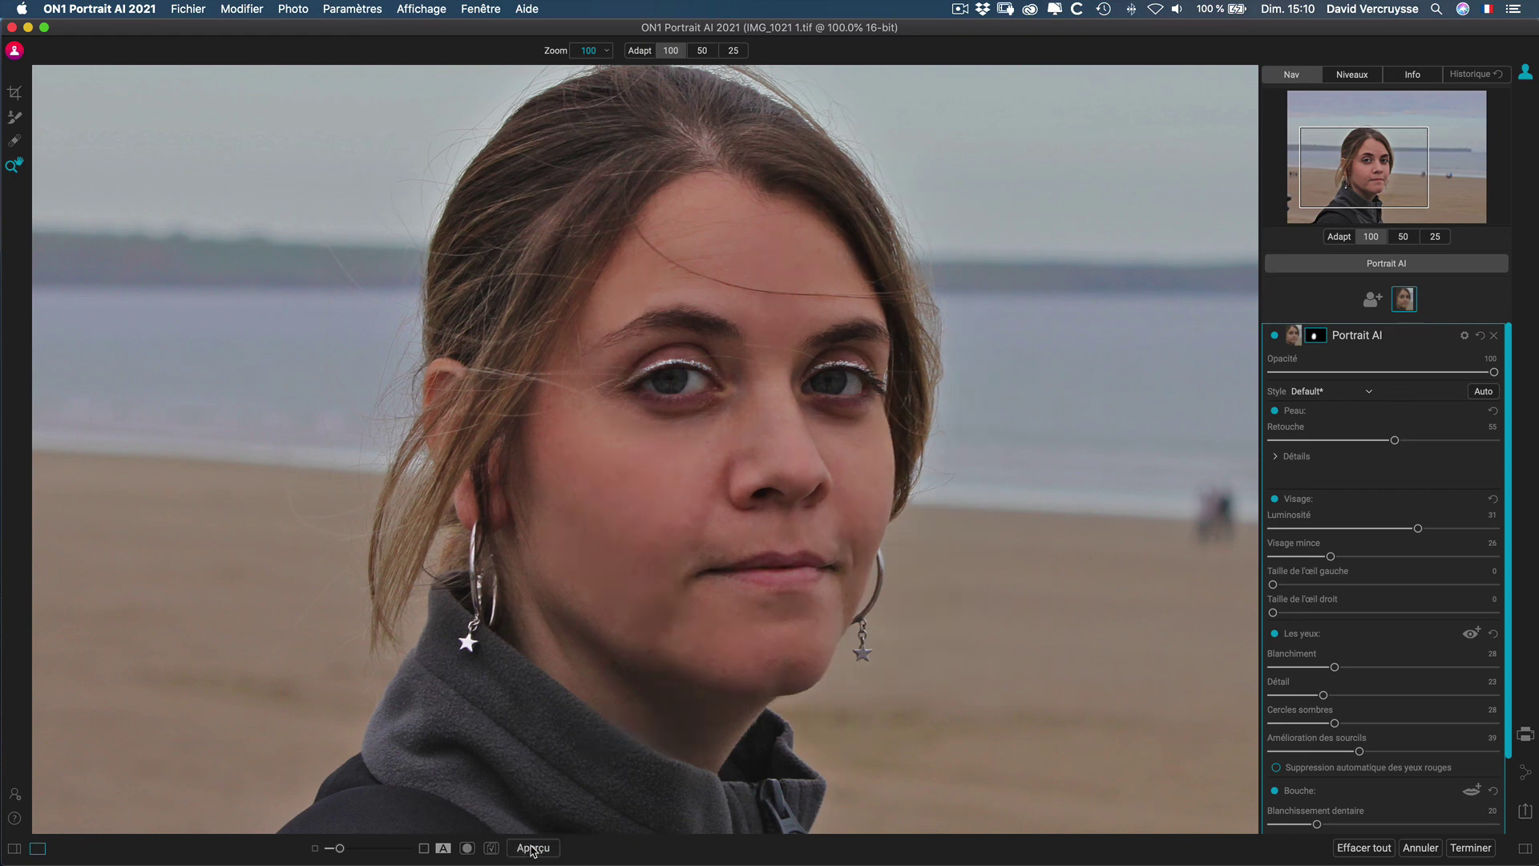
left_click(532, 849)
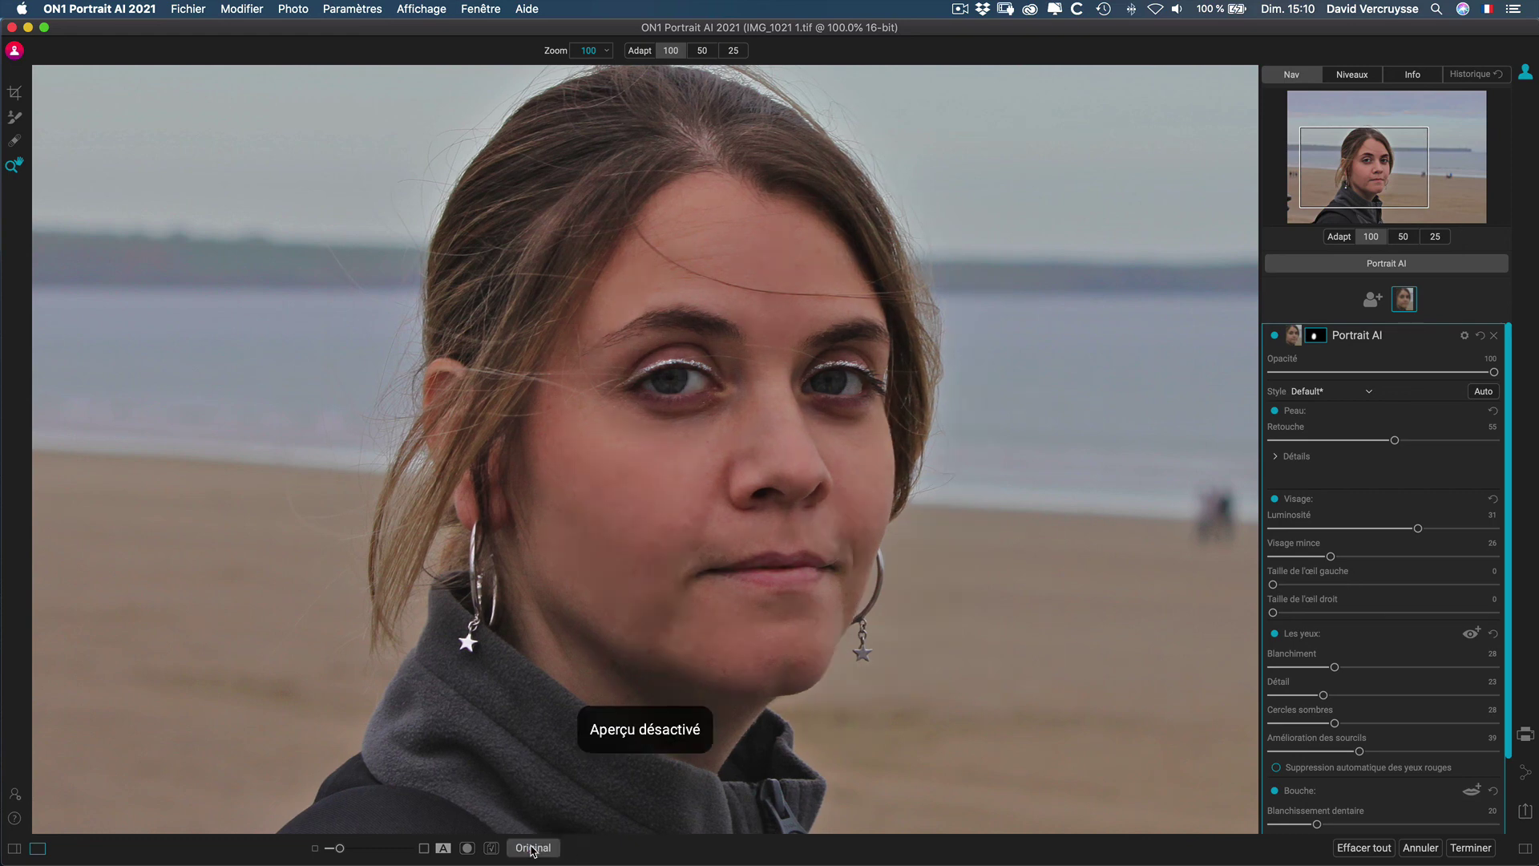
left_click(532, 848)
left_click(532, 849)
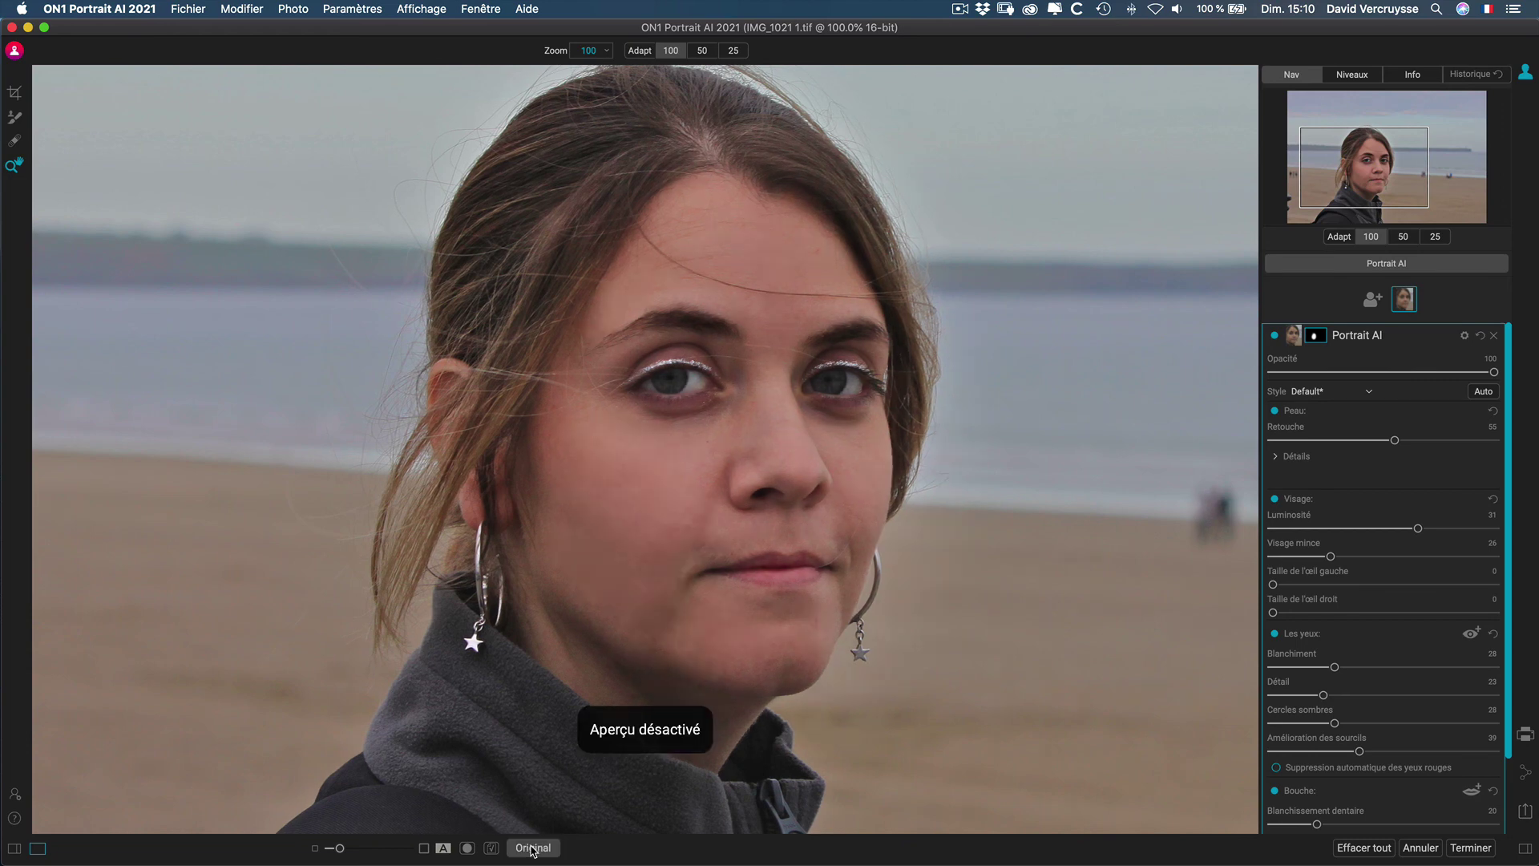
left_click(532, 849)
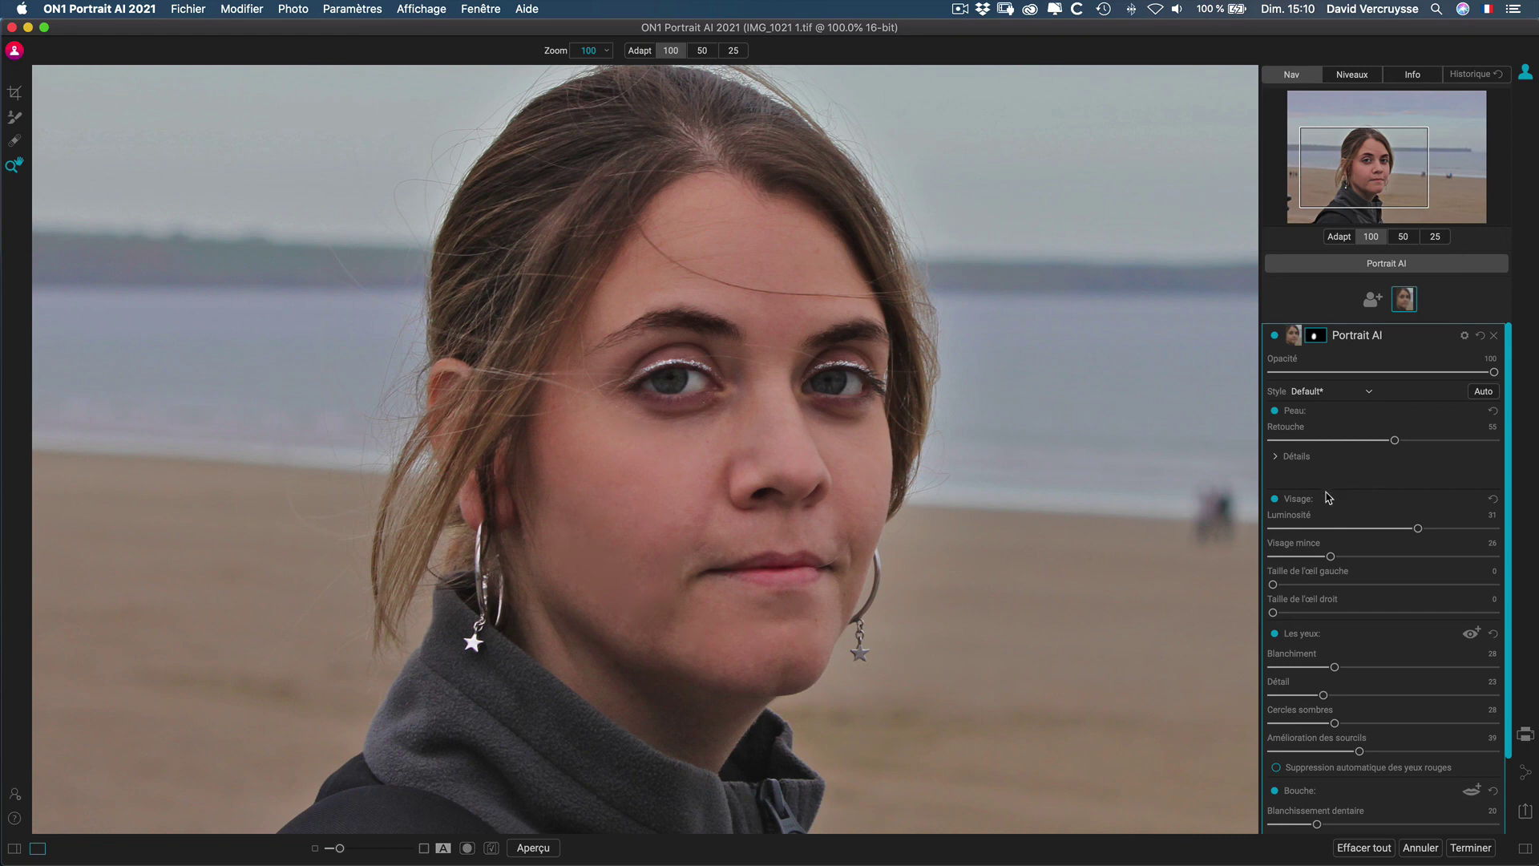
- Expand the skin details to view the method choices under Séparation de fréquence, and collapse the details again
left_click(1277, 459)
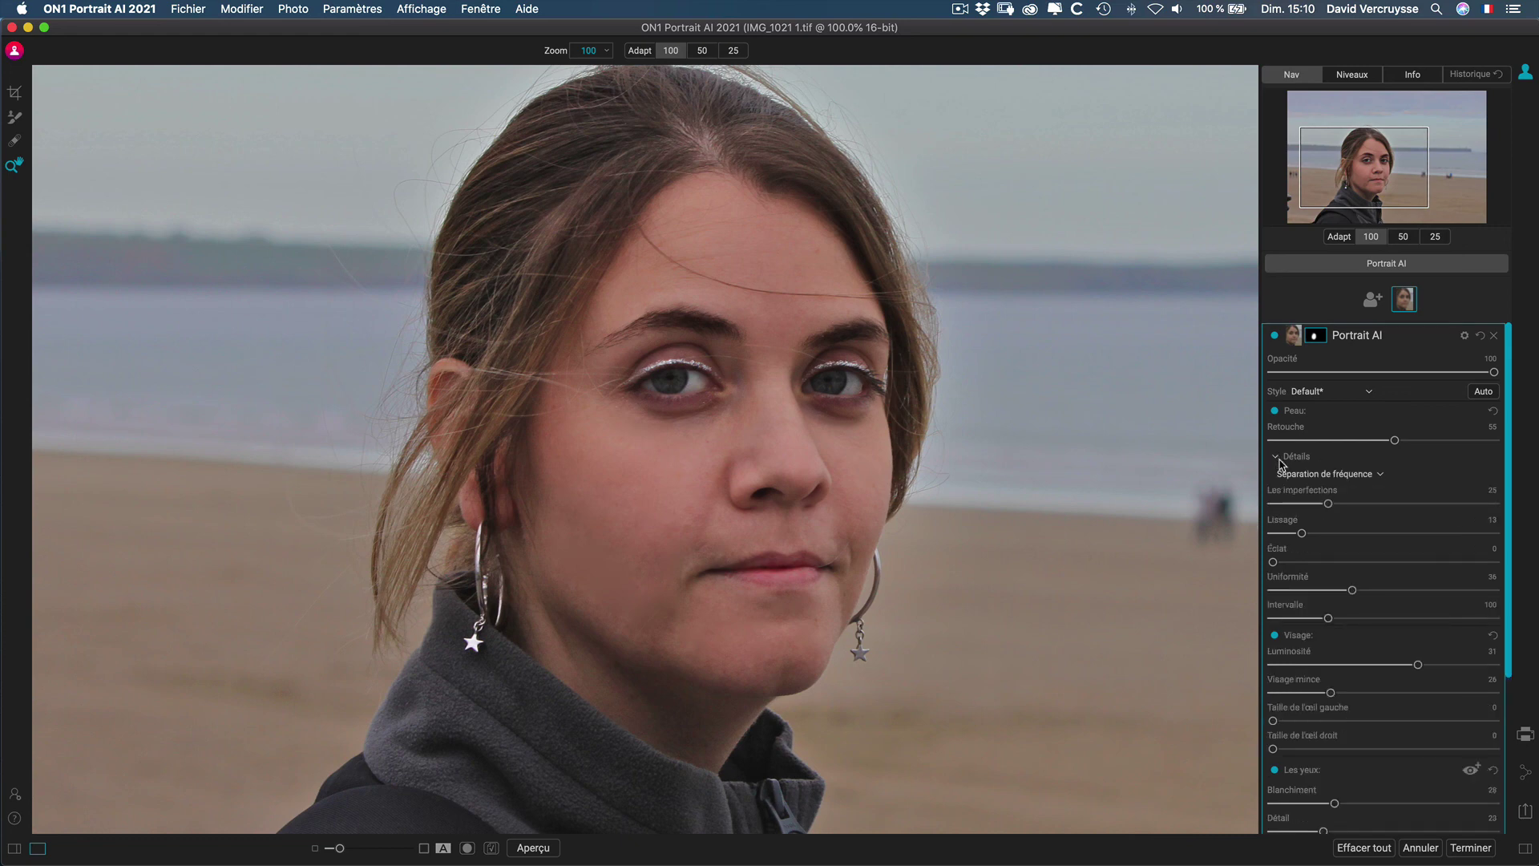
left_click(1387, 476)
left_click(1393, 471)
left_click(1276, 458)
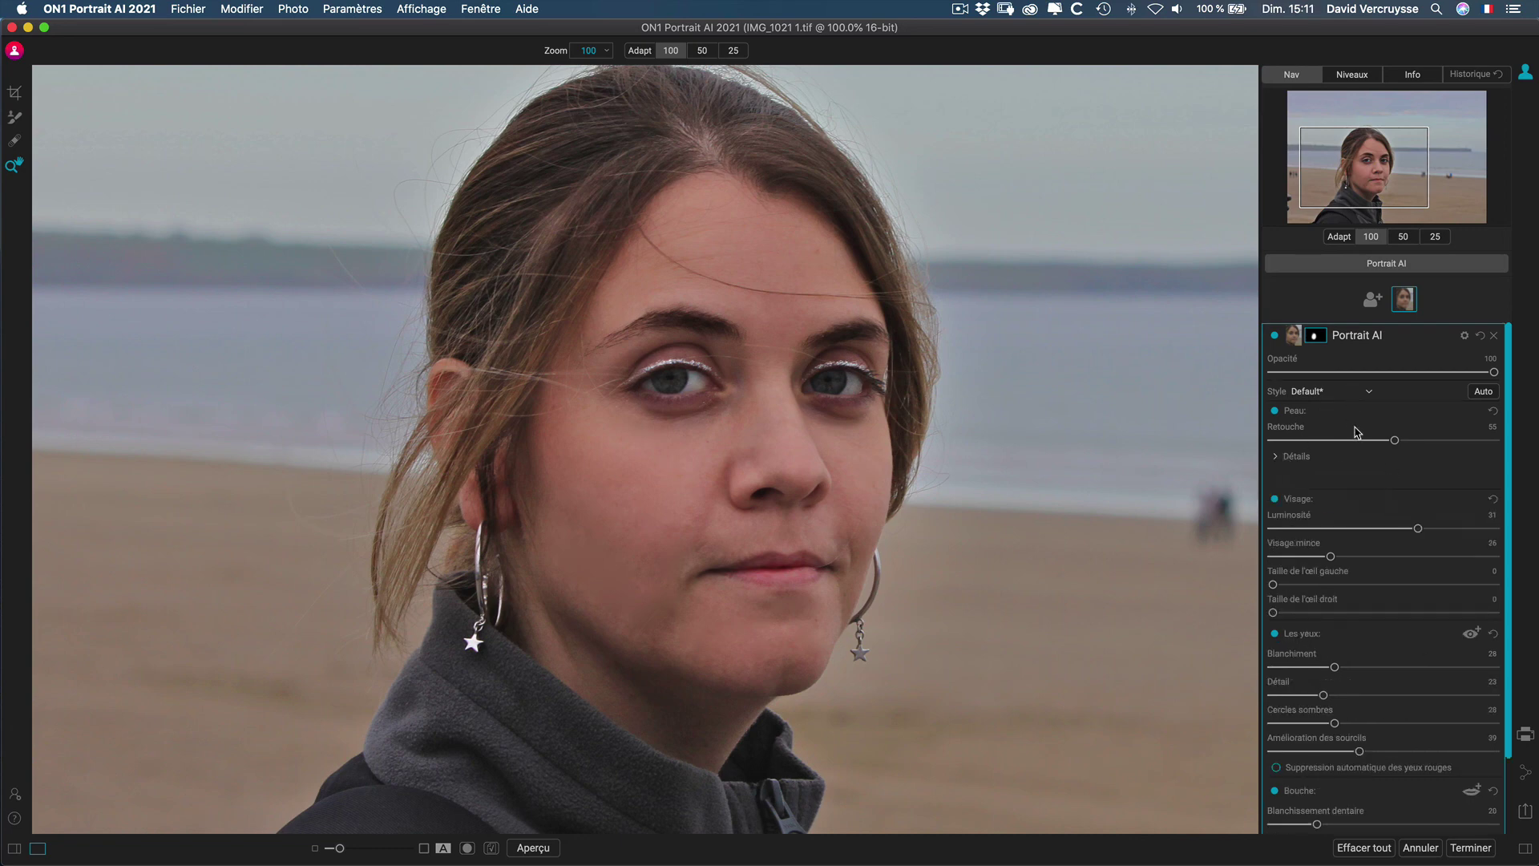